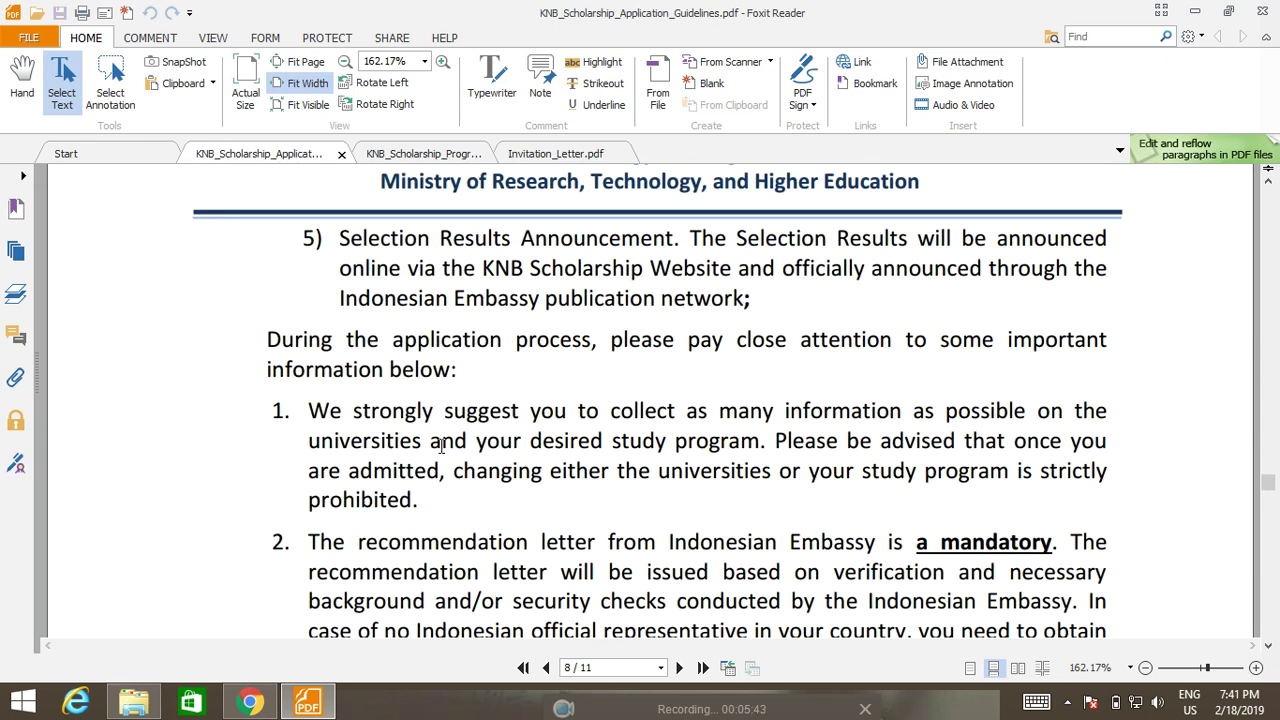
- Switch to Chrome, open the KNB Scholarship site's Download page in a new tab to view its files, and return to the home page
click(250, 702)
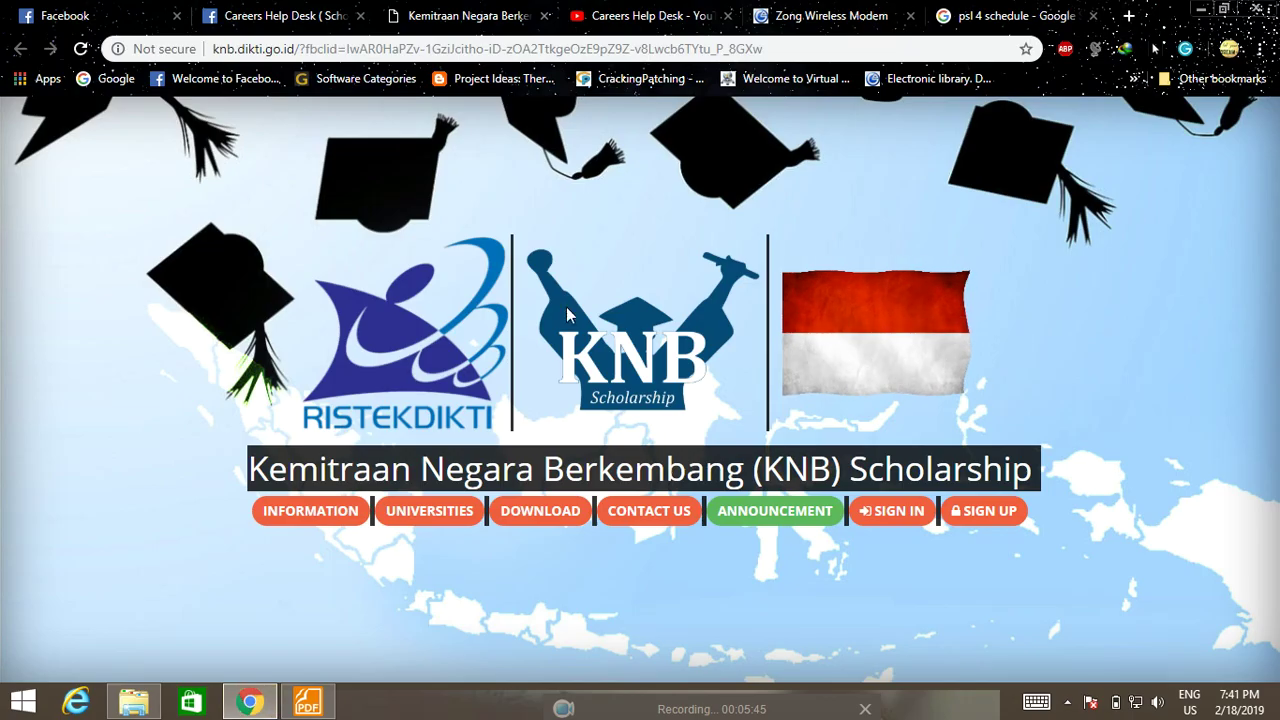
right_click(549, 536)
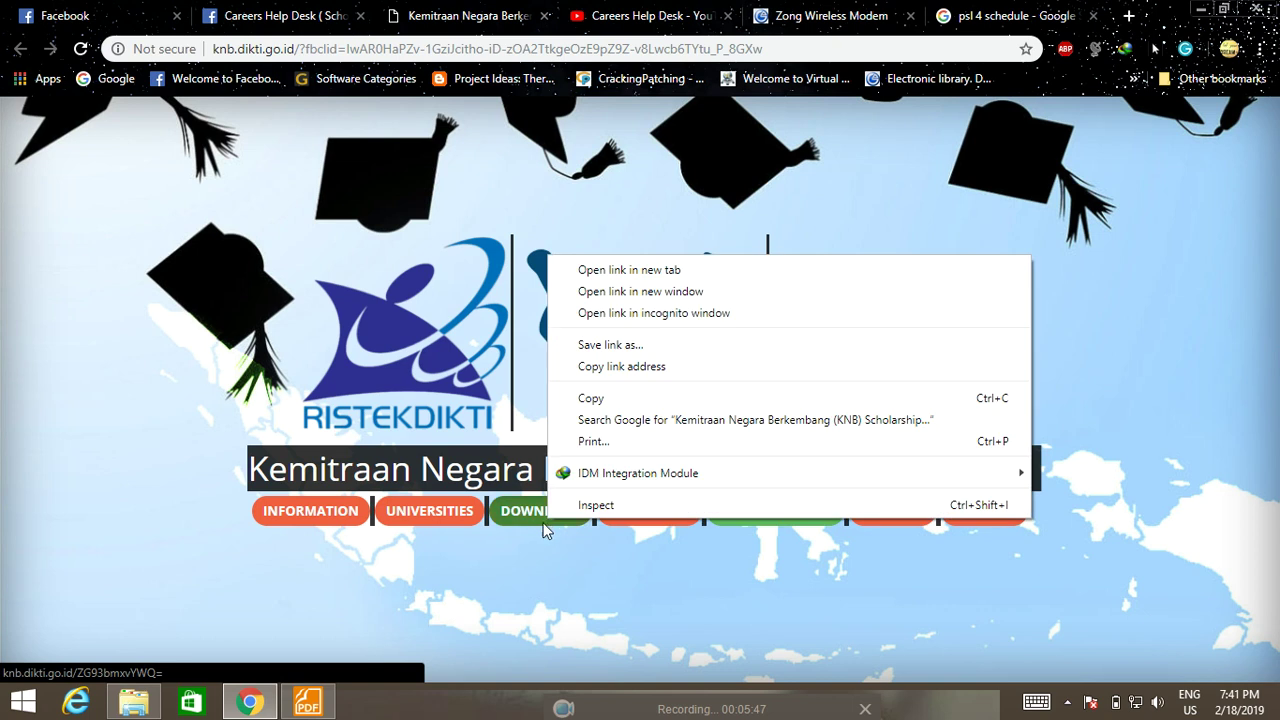
click(652, 270)
click(566, 12)
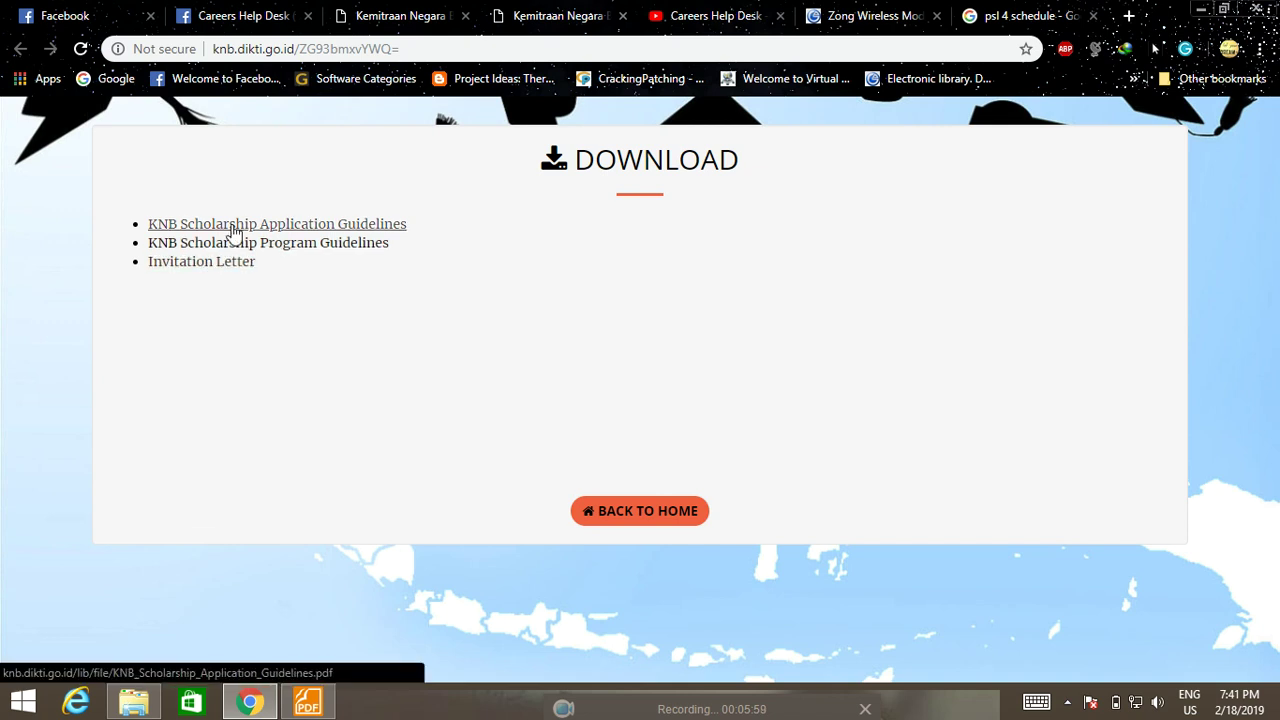
click(448, 27)
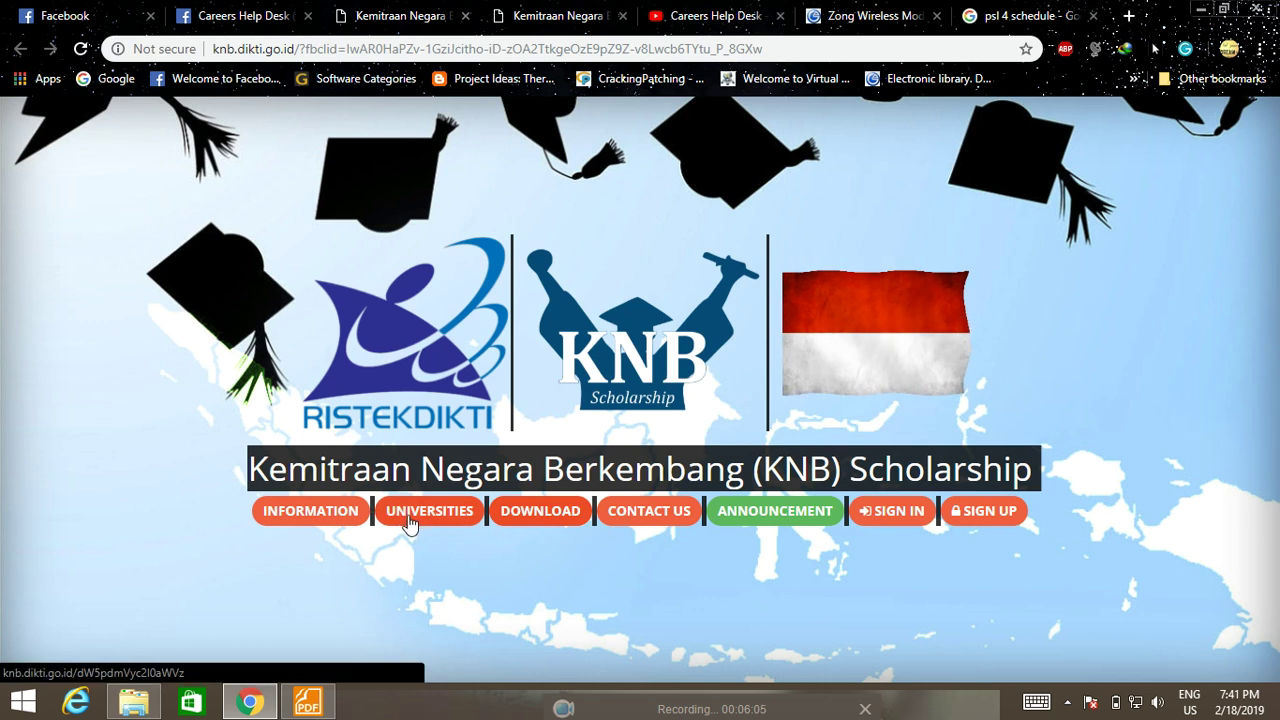
- Switch to Foxit Reader and examine the List of Universities in the KNB Scholarship Application Guidelines PDF
key(alt+Tab)
scroll(670, 300, down, 5)
scroll(669, 300, down, 15)
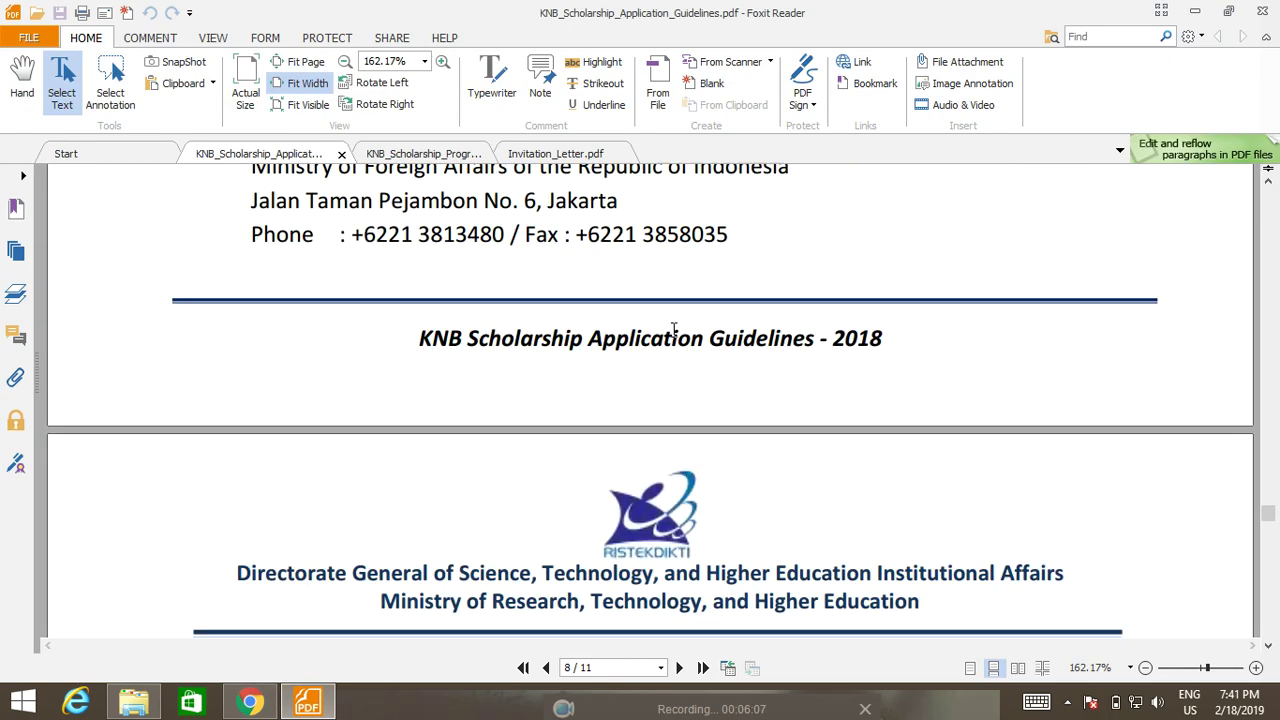
scroll(672, 338, down, 10)
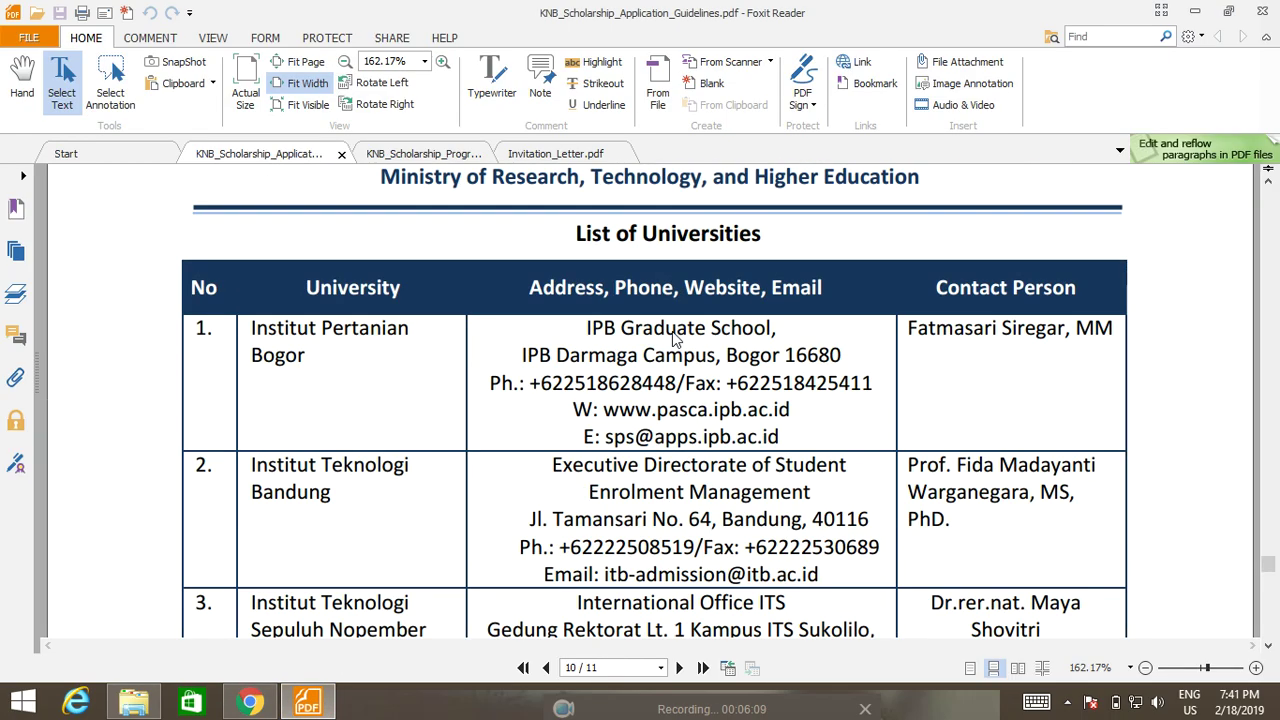
scroll(652, 350, up, 5)
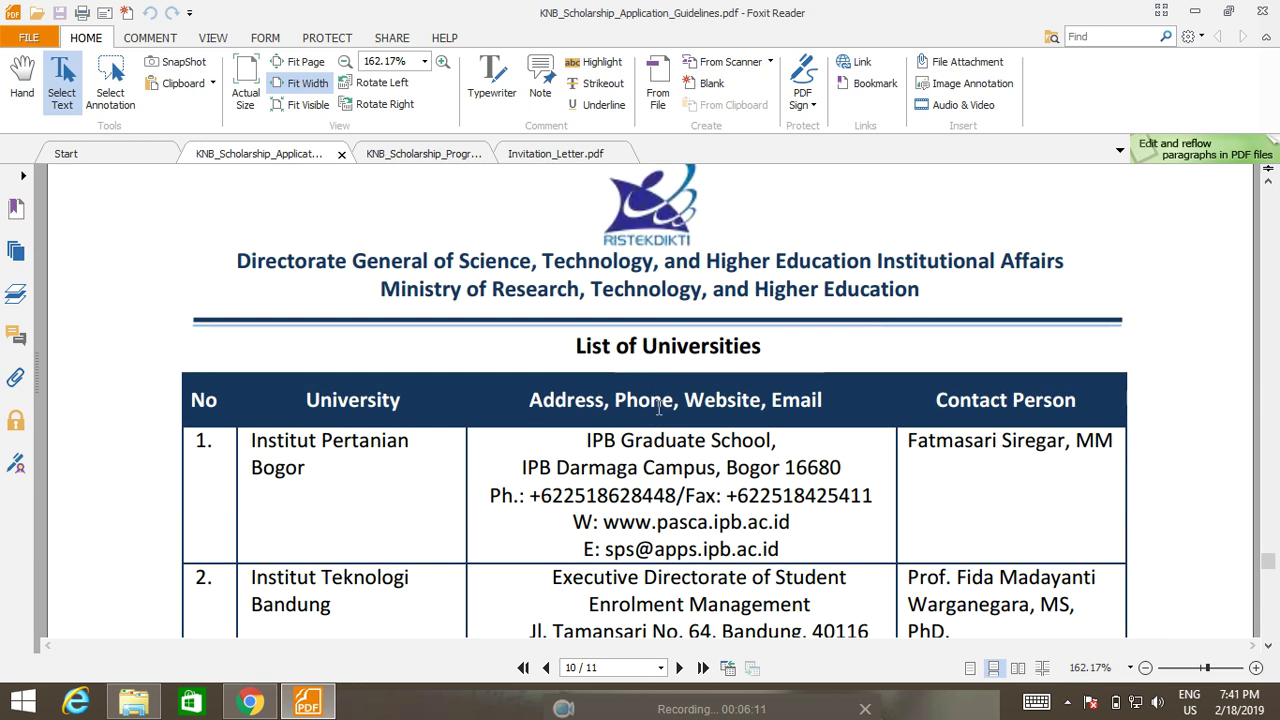
scroll(659, 406, down, 2)
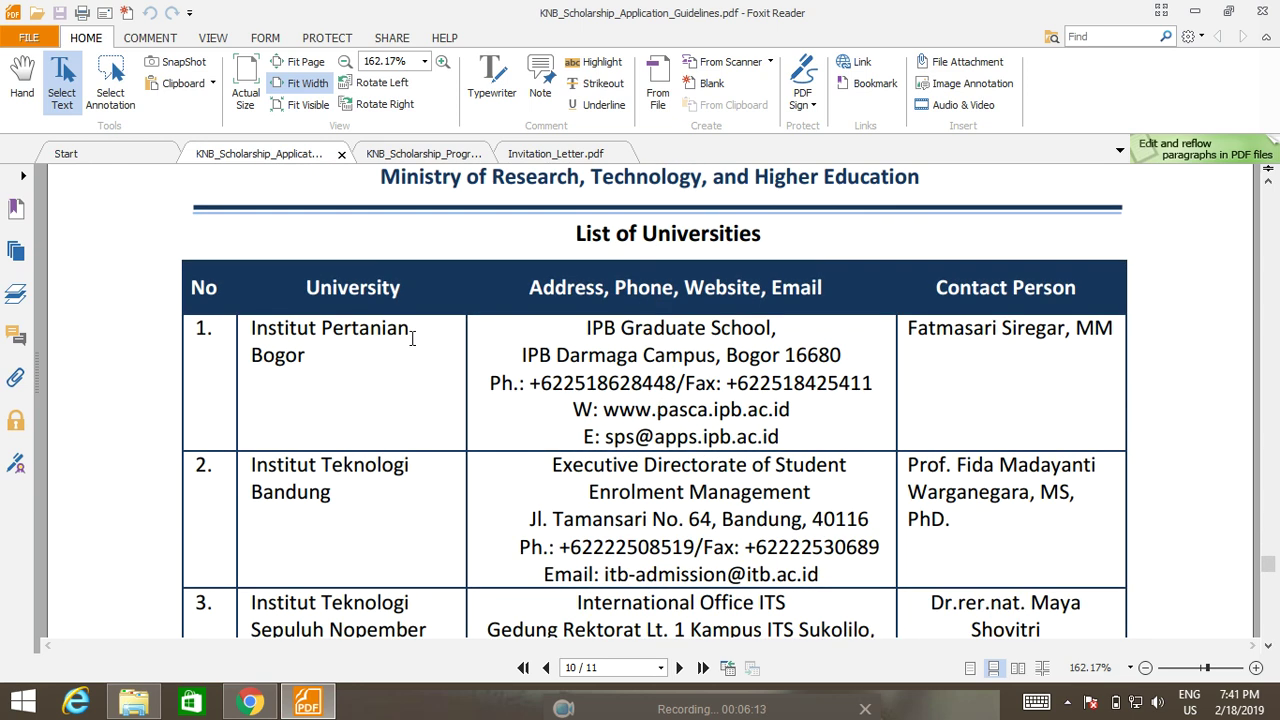
scroll(310, 475, down, 3)
scroll(327, 458, down, 3)
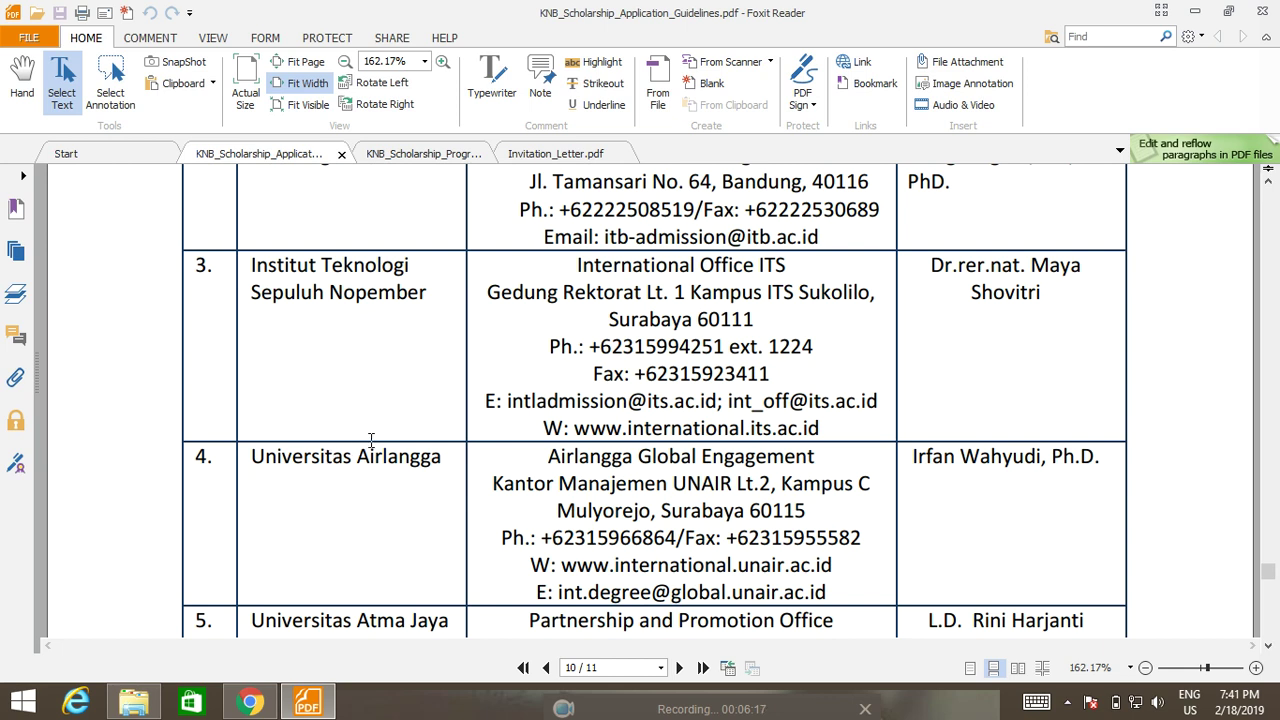
scroll(372, 440, down, 2)
scroll(372, 450, down, 6)
scroll(380, 455, down, 3)
- Switch to Chrome and try to sign in to the KNB Scholarship site with the applicant's email and account password
click(250, 700)
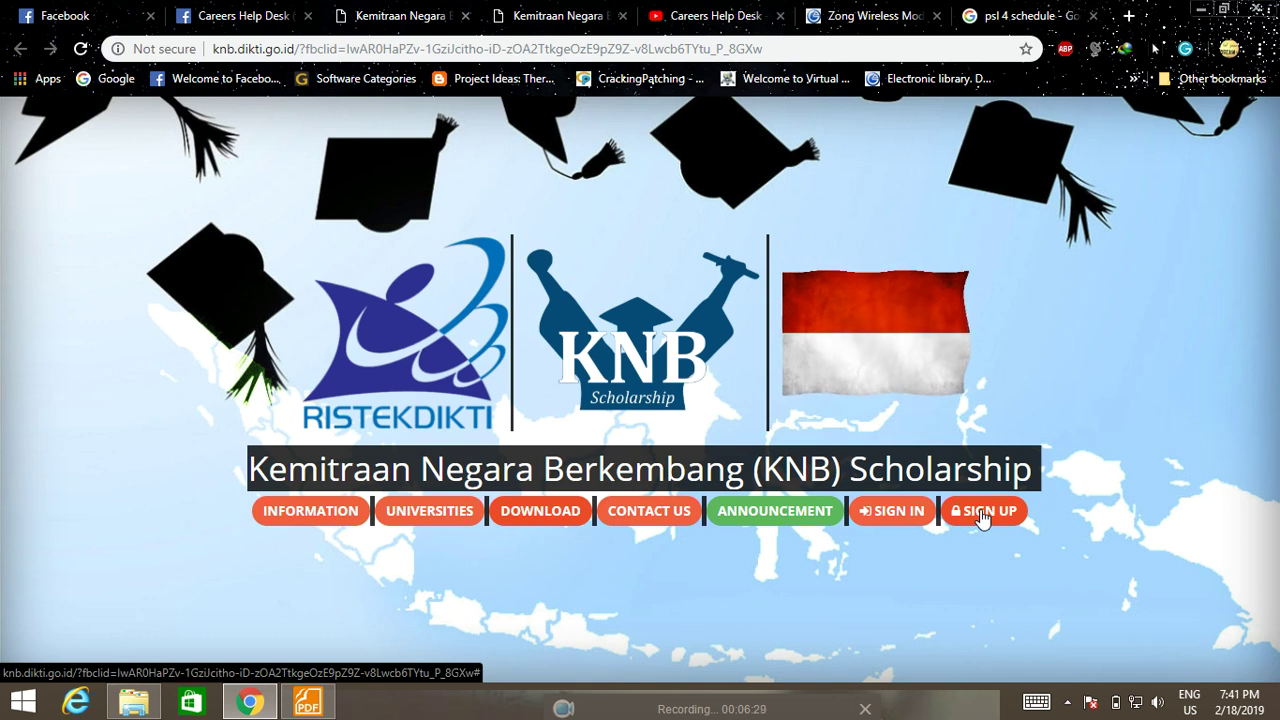
click(900, 516)
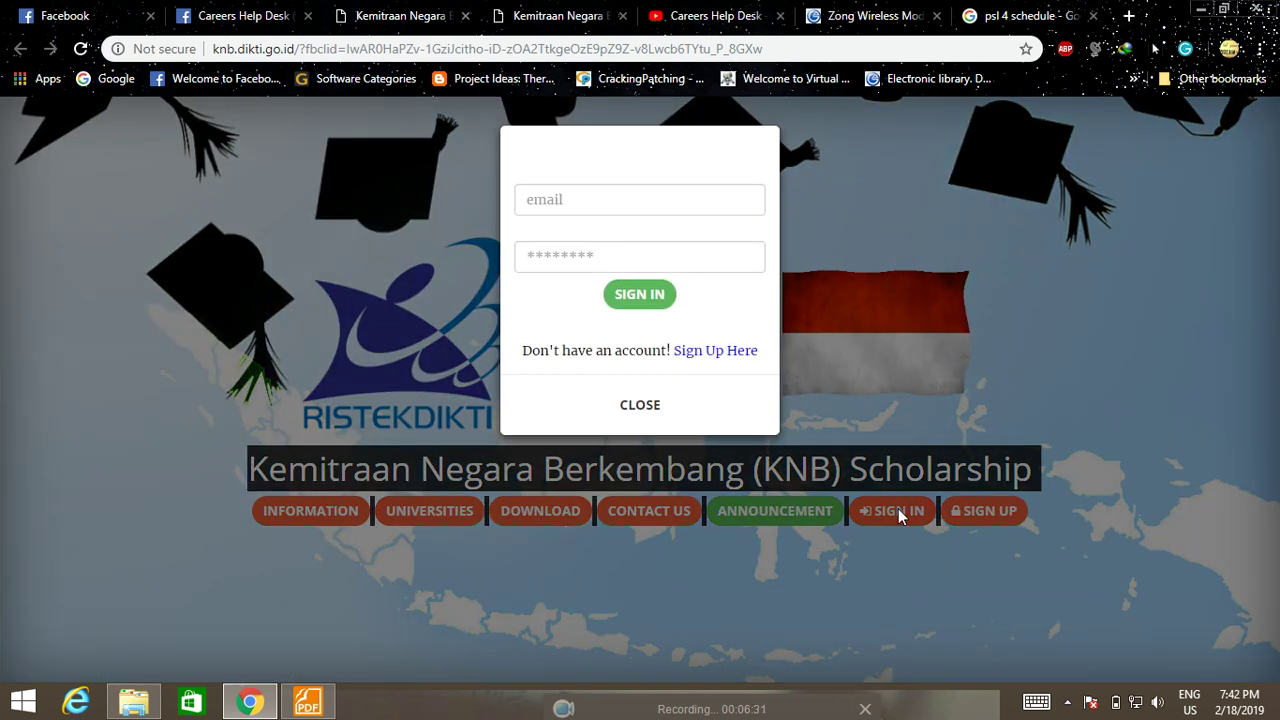
click(567, 207)
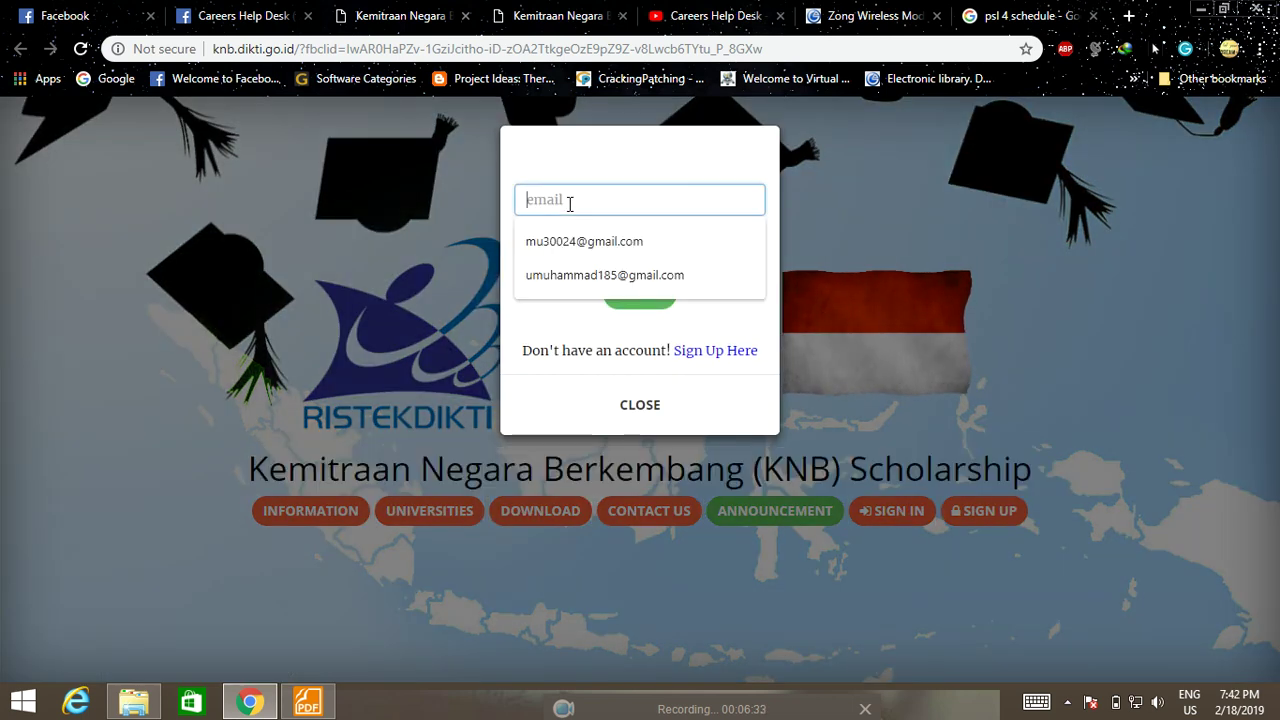
click(586, 274)
click(614, 257)
text(••)
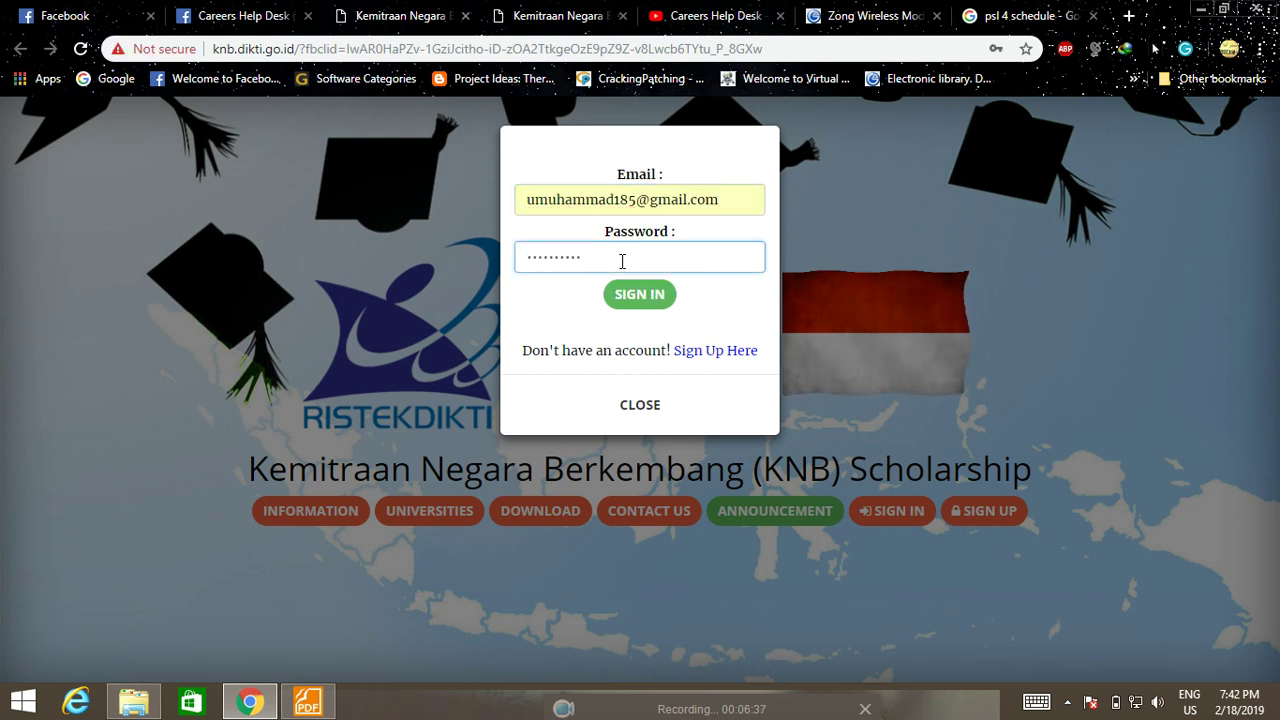
click(648, 297)
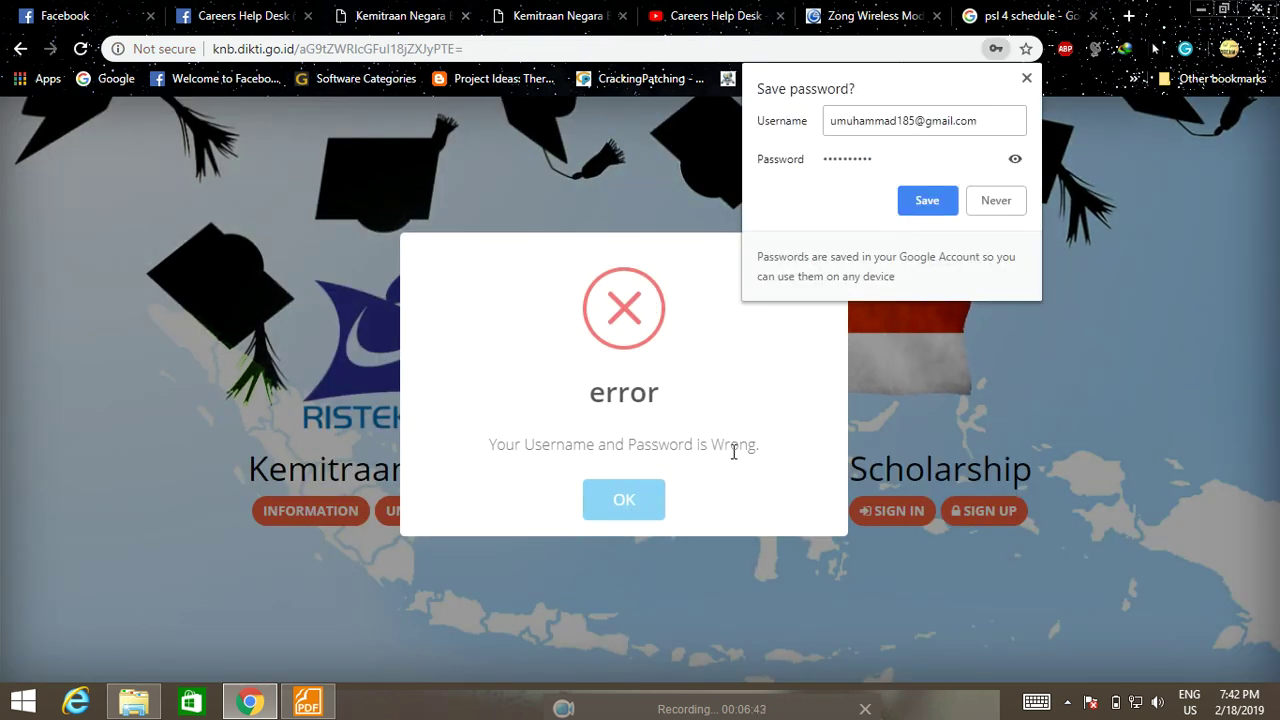
click(641, 520)
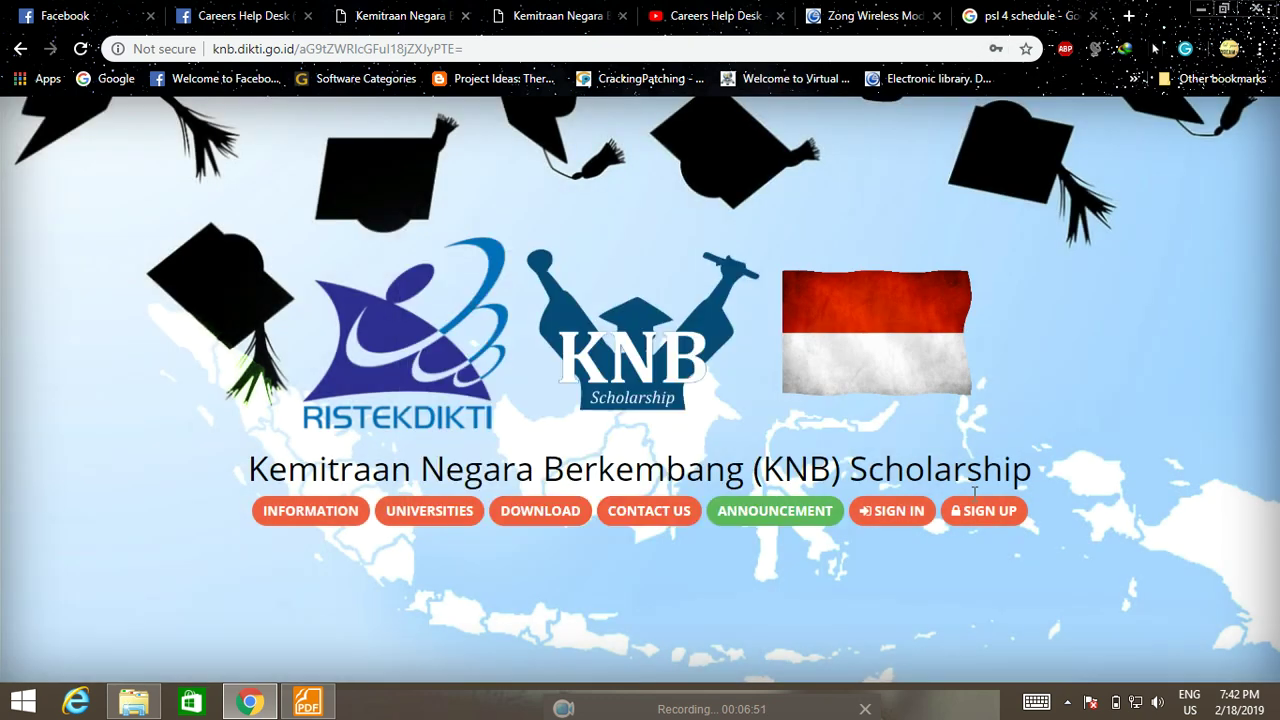
- Start a new account registration and fill in the applicant's first name, last name and email with saved suggestions
click(982, 511)
click(623, 191)
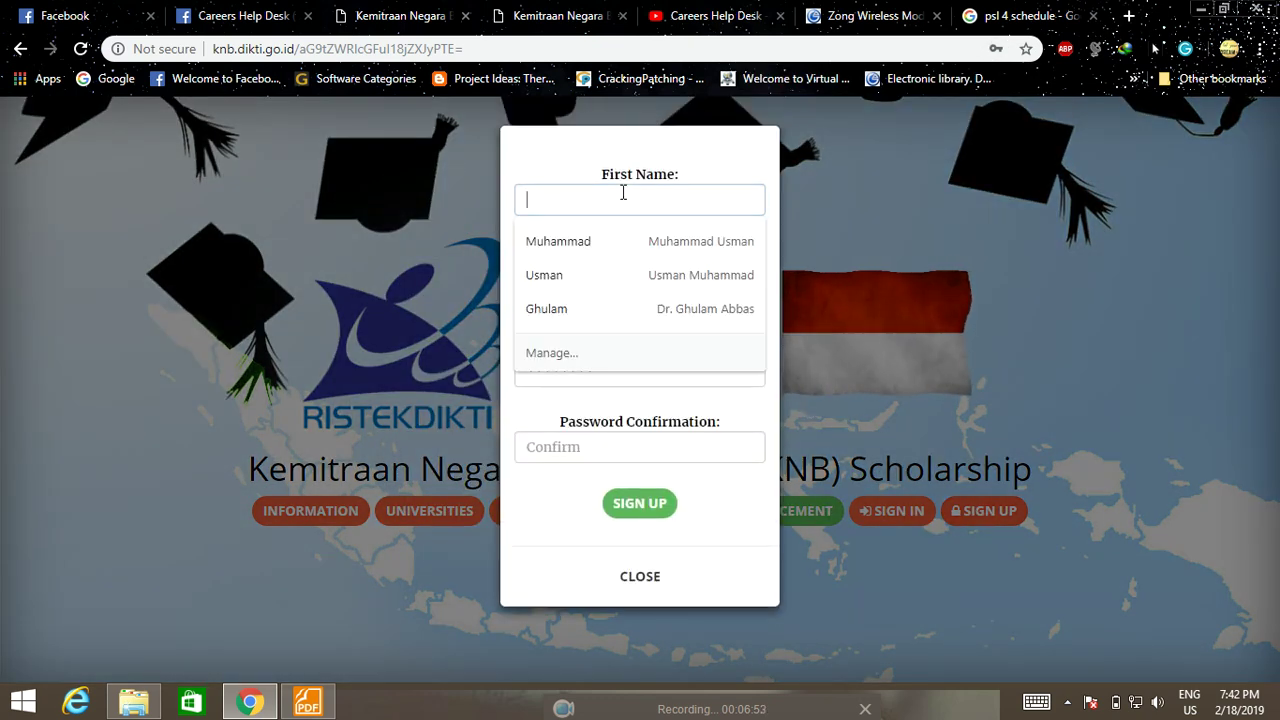
click(560, 243)
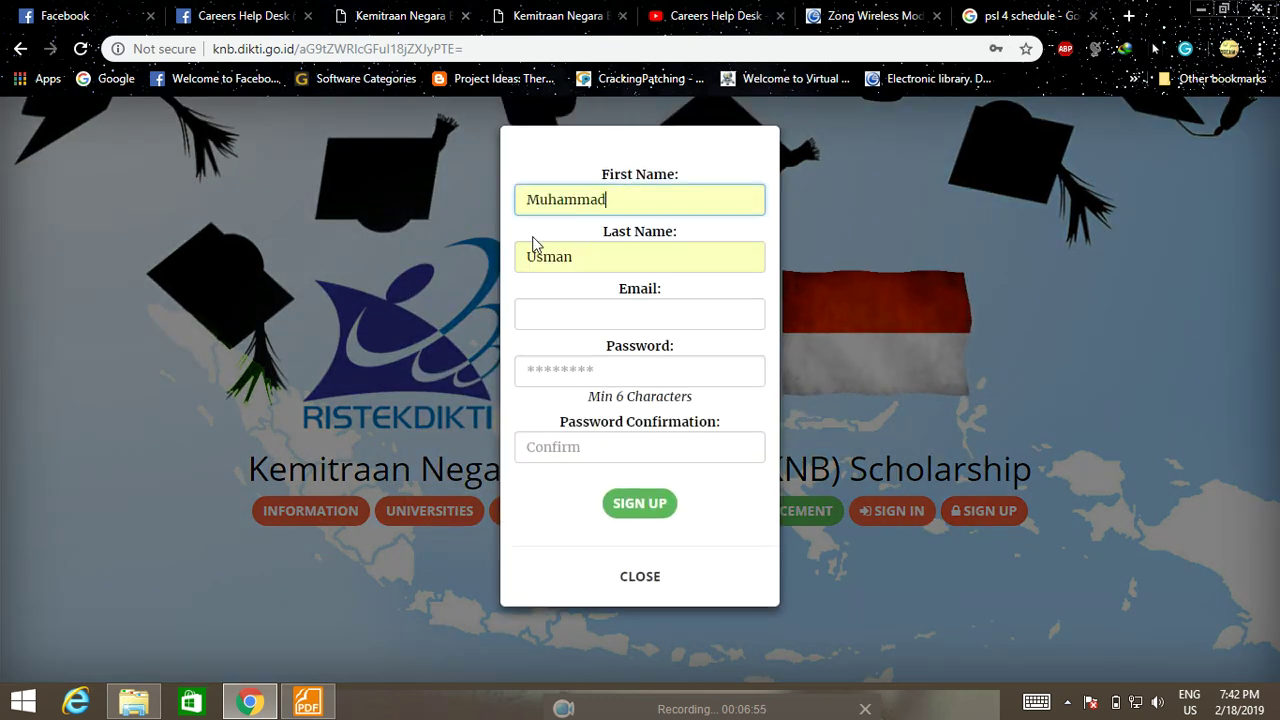
click(590, 316)
click(610, 356)
- Enter and confirm the account password, submit the registration, and dismiss the resulting dialog
click(622, 378)
text(******)
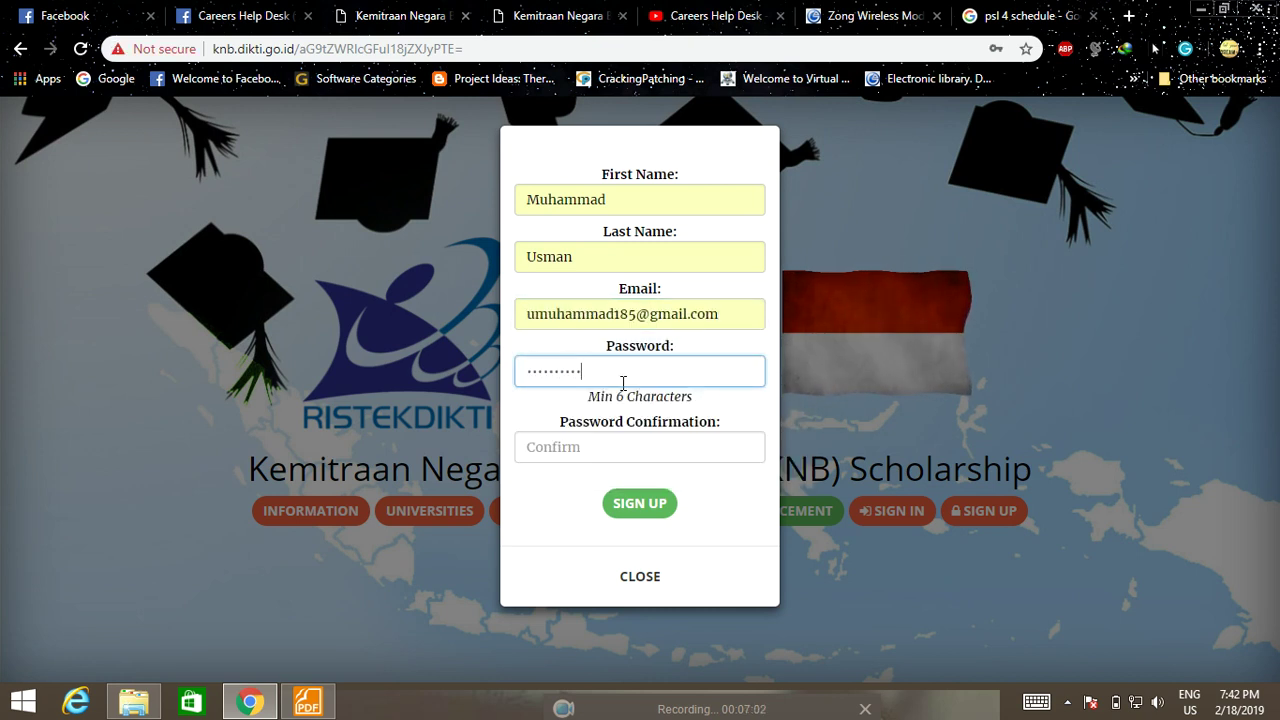
click(600, 448)
text(*****)
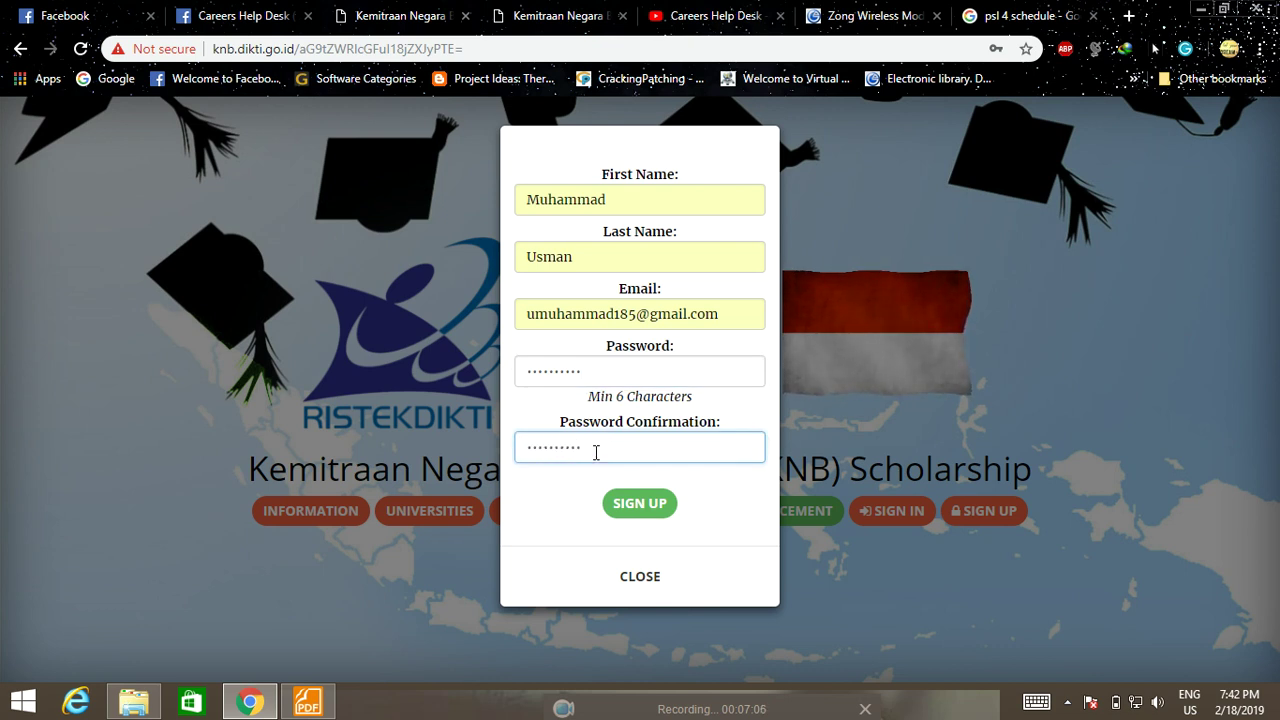
click(646, 503)
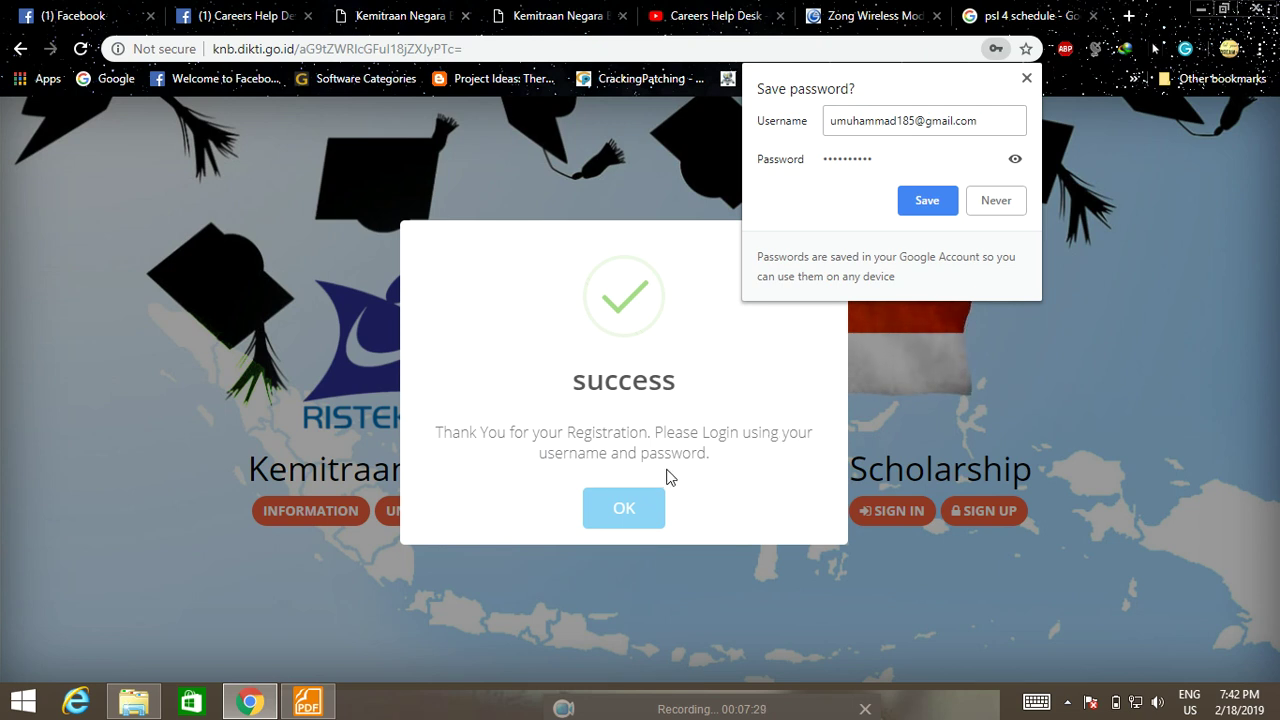
click(623, 508)
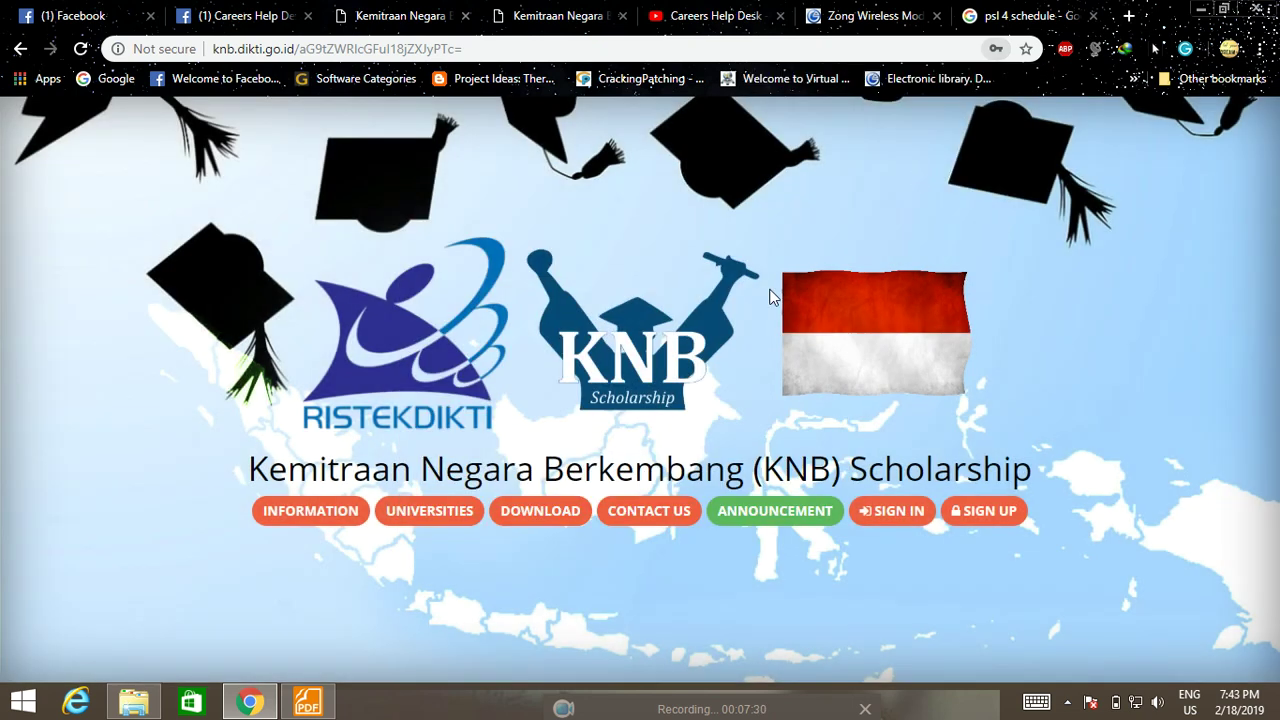
- Save the new KNB login in the browser and submit the sign-in form with those credentials
click(995, 48)
click(923, 205)
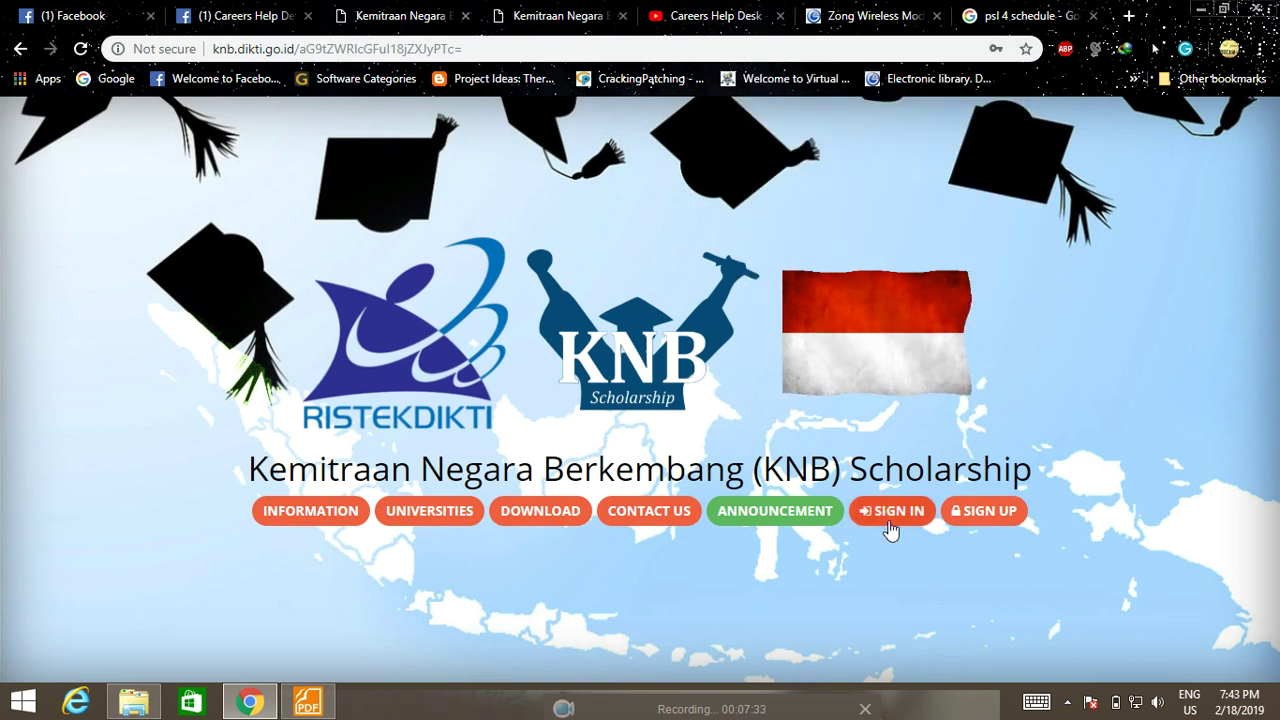
click(888, 511)
click(640, 298)
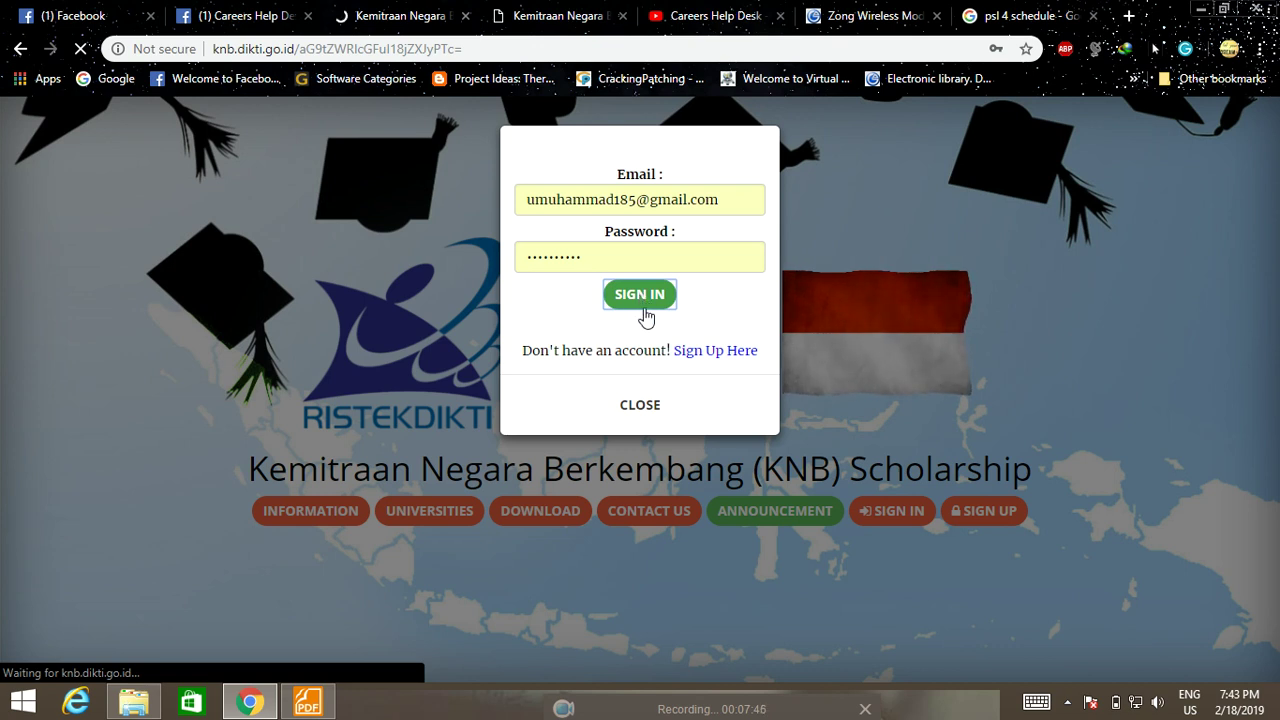
- Open Gmail in the Google search tab, check the inbox, and return to the KNB sign-in page
click(1030, 10)
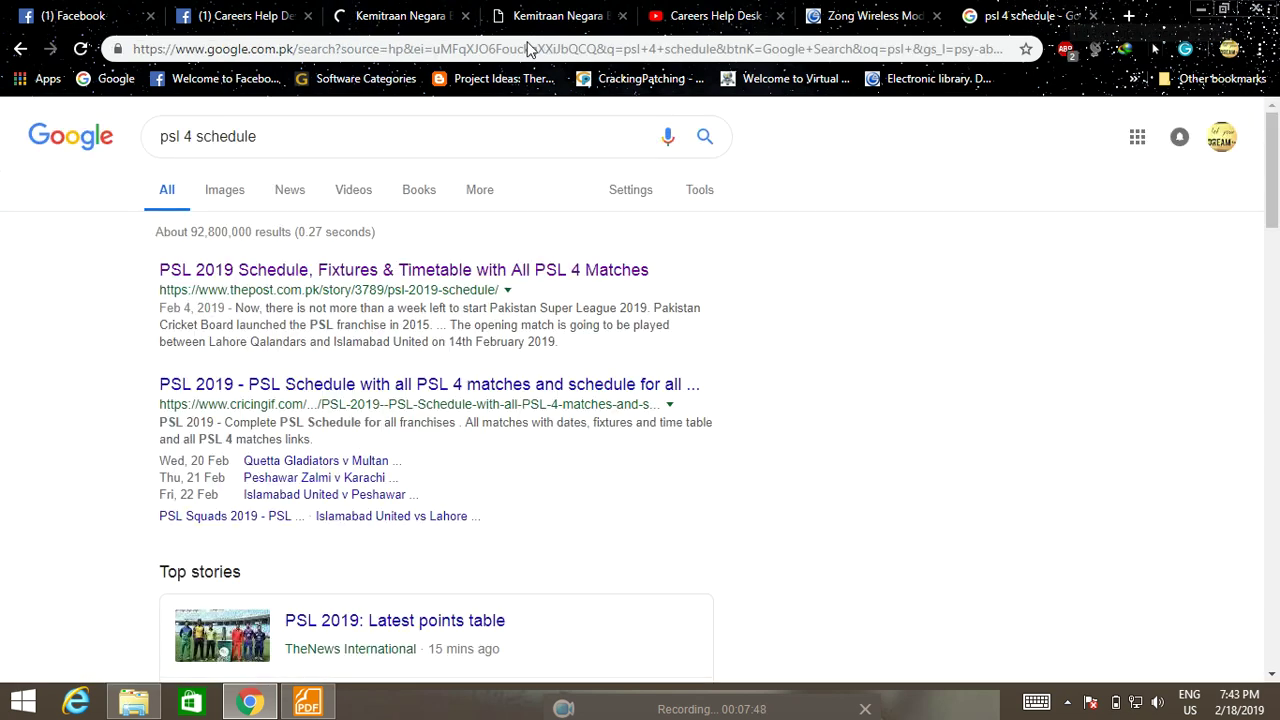
click(1136, 137)
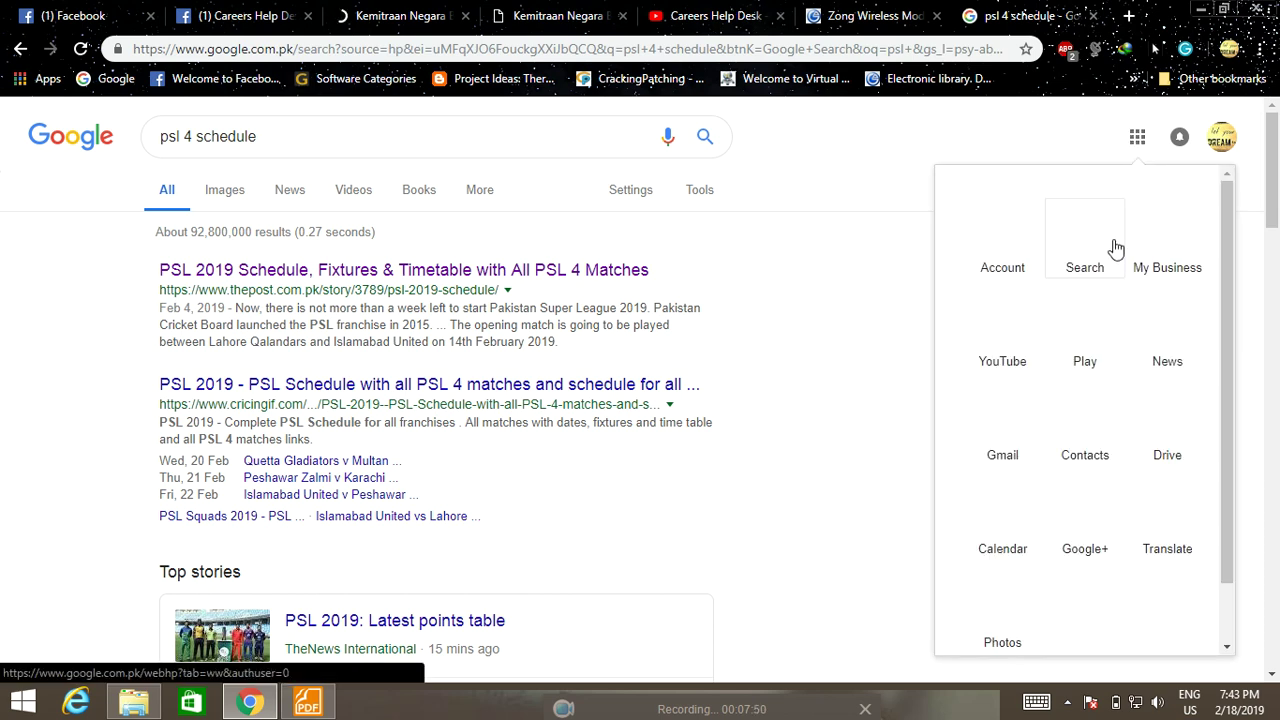
click(1010, 460)
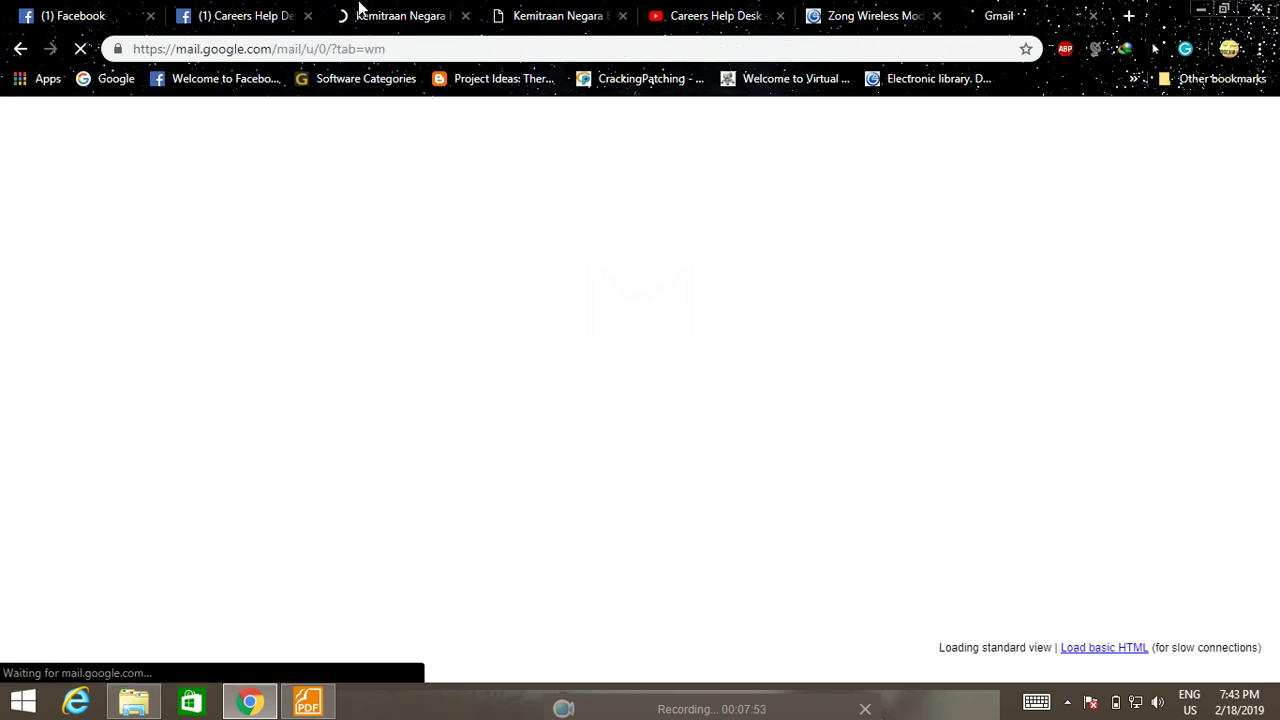
click(368, 12)
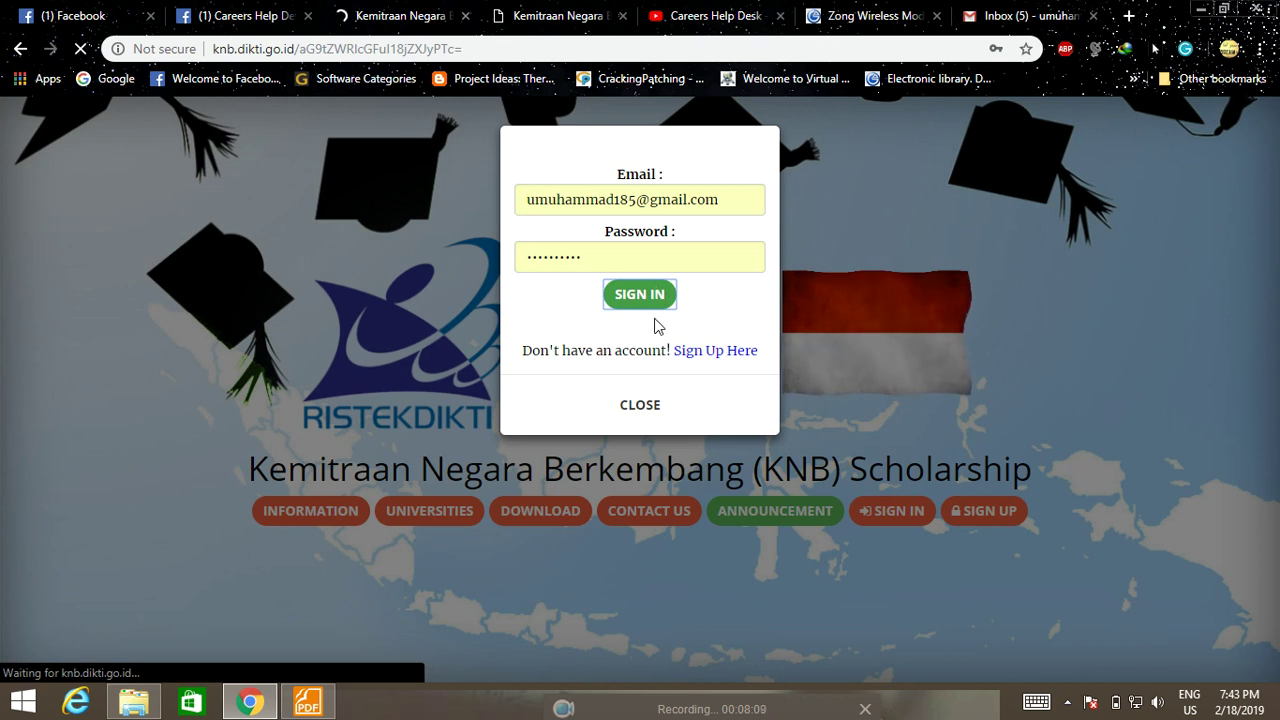
click(1036, 12)
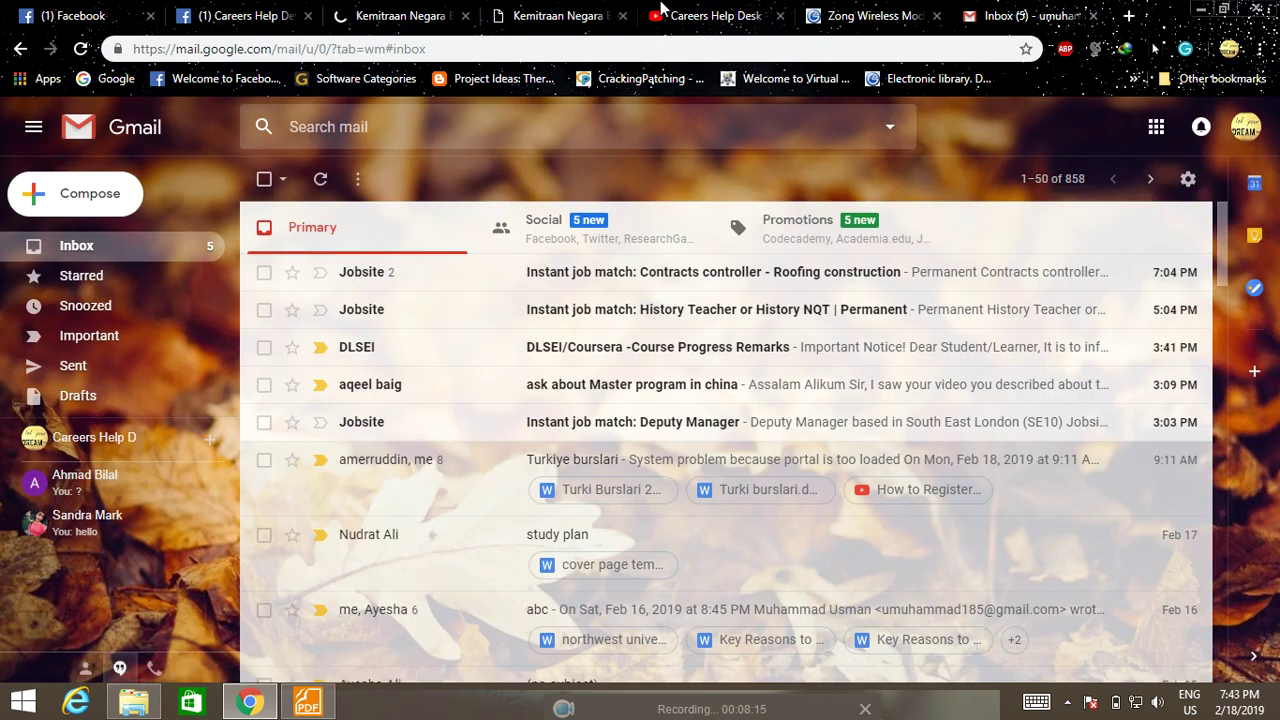
click(365, 12)
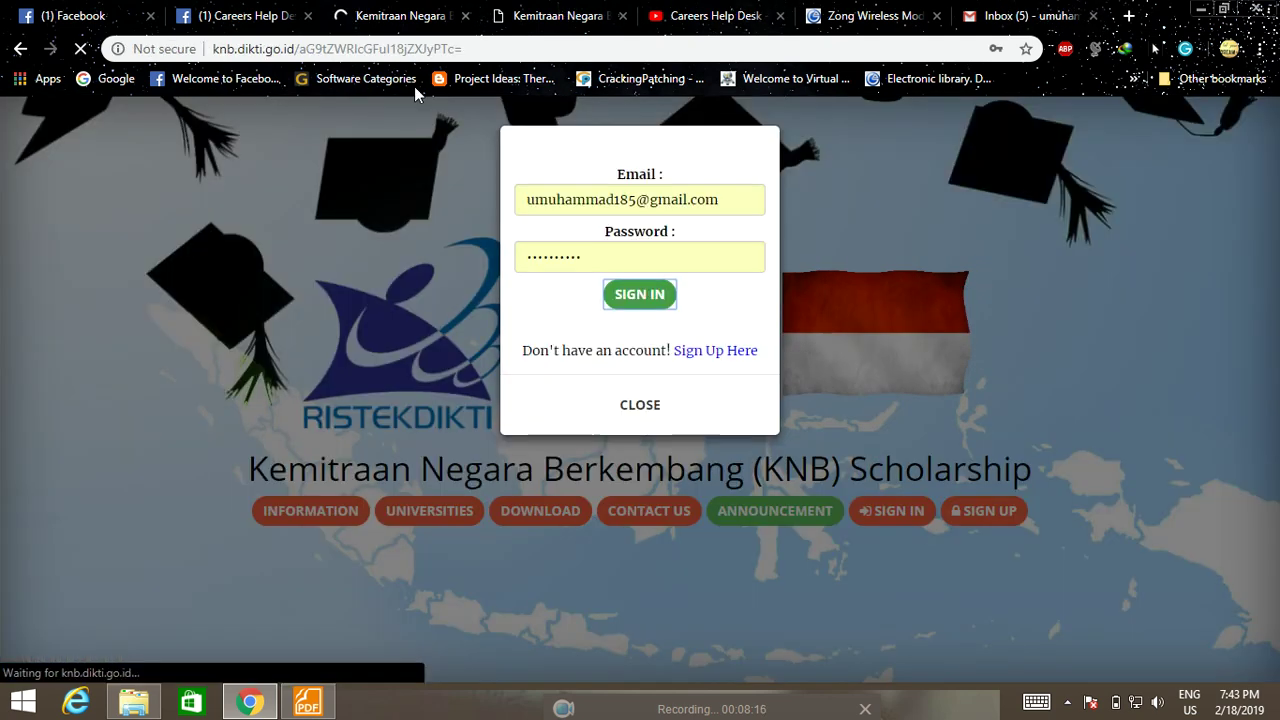
- Resubmit the KNB sign-in, dismiss the welcome dialog, and look through the required application sections on the Summary page
click(640, 294)
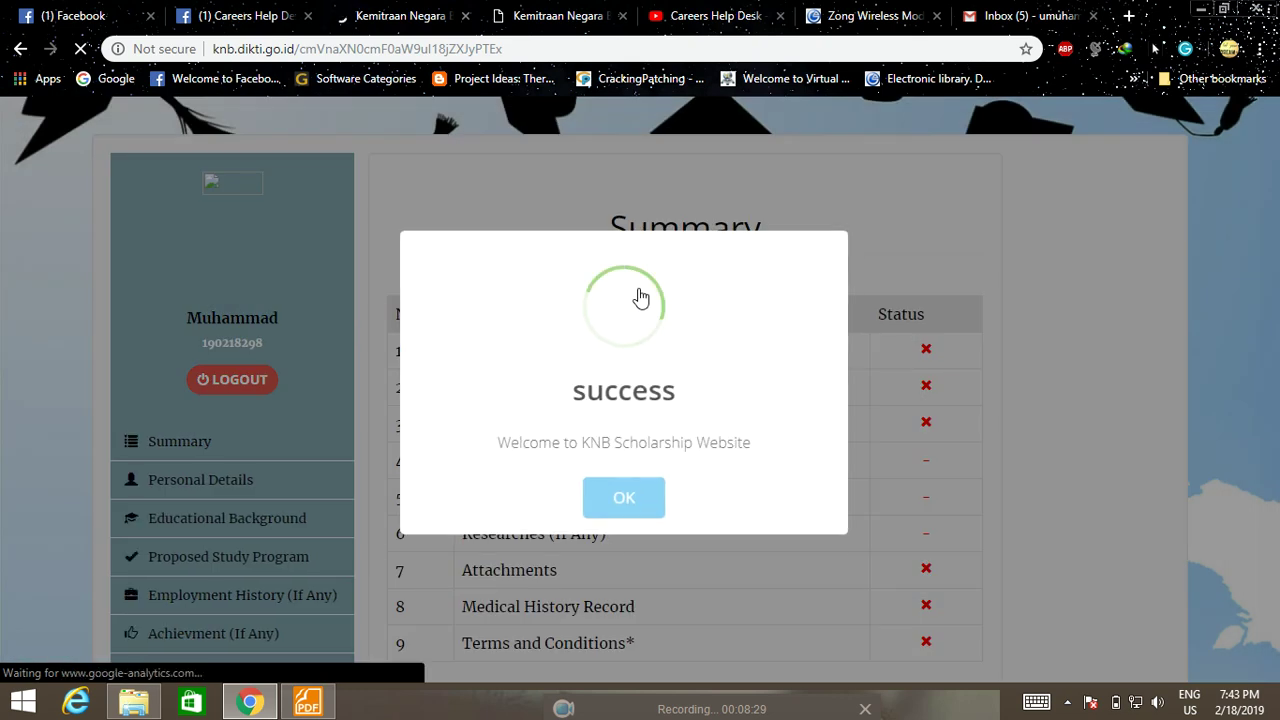
click(619, 505)
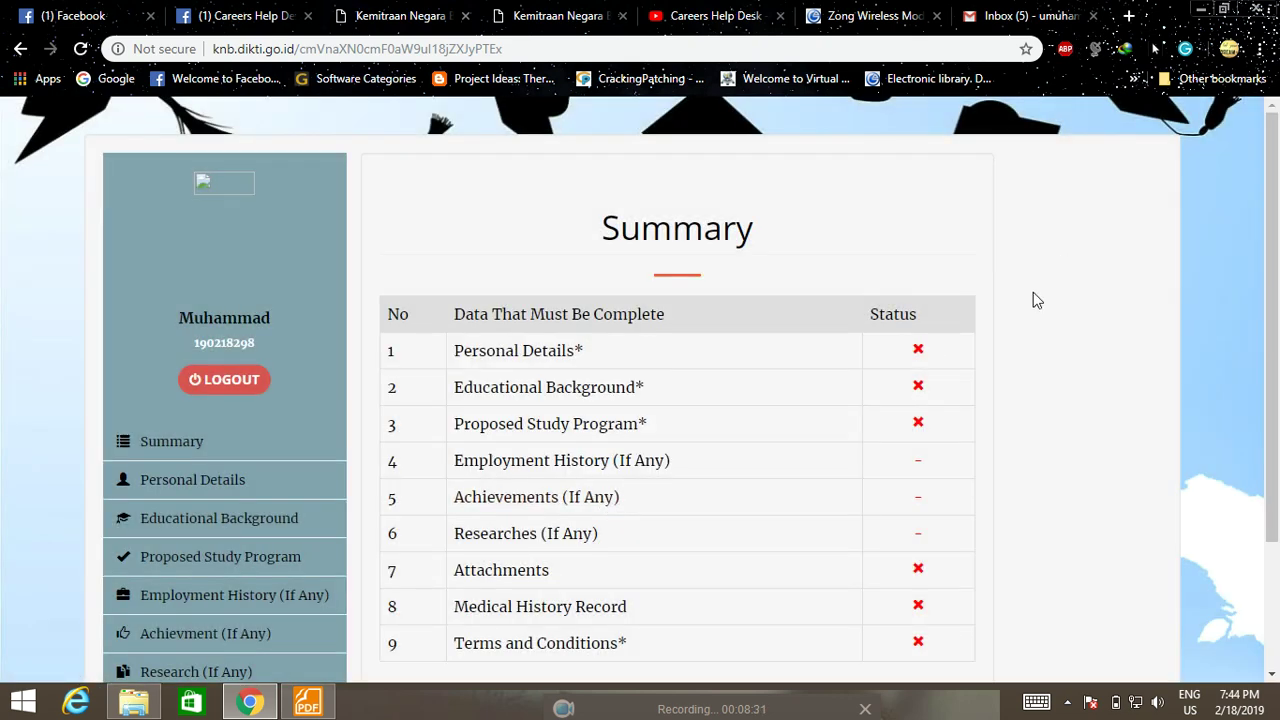
scroll(1050, 360, down, 3)
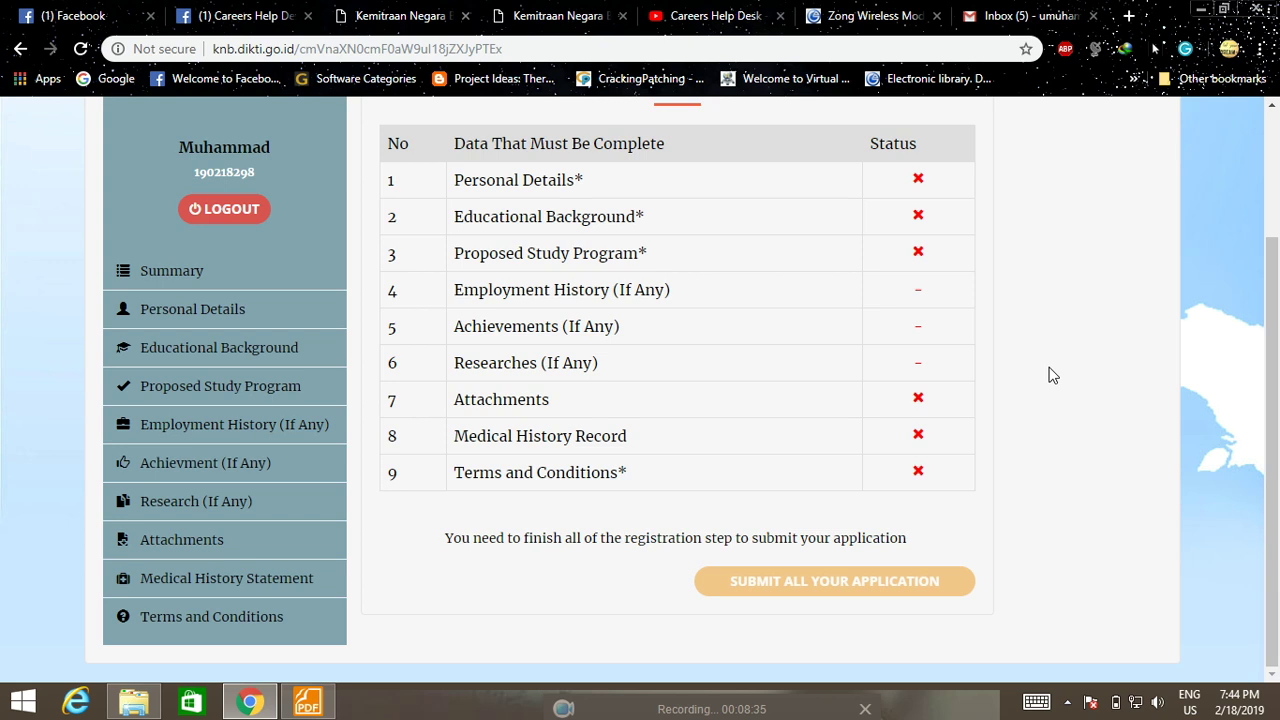
scroll(60, 415, up, 3)
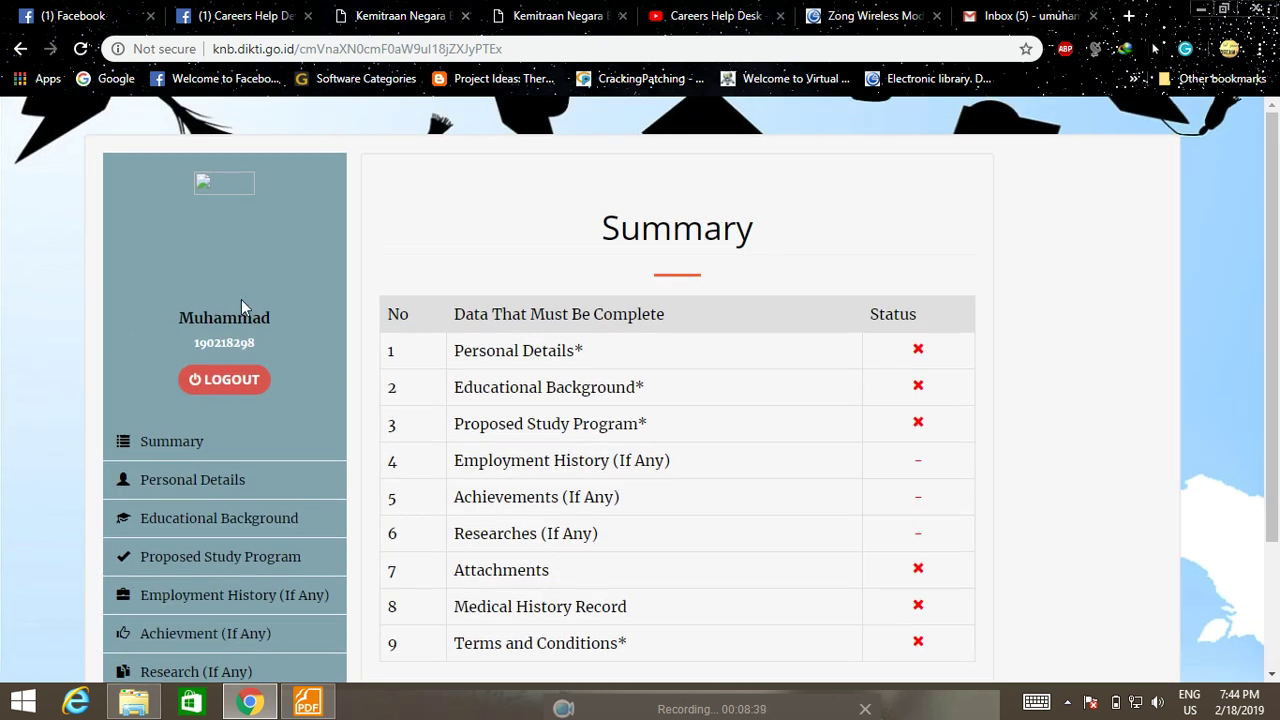
scroll(247, 387, down, 3)
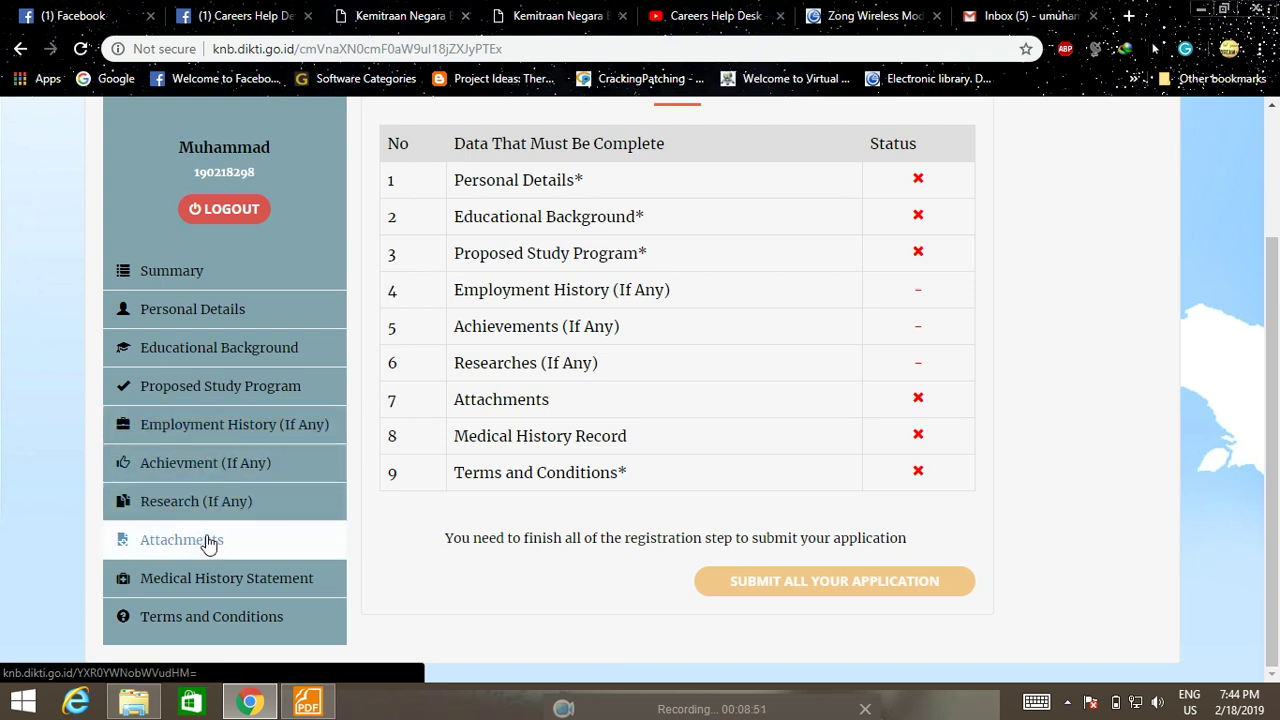
scroll(207, 540, up, 1)
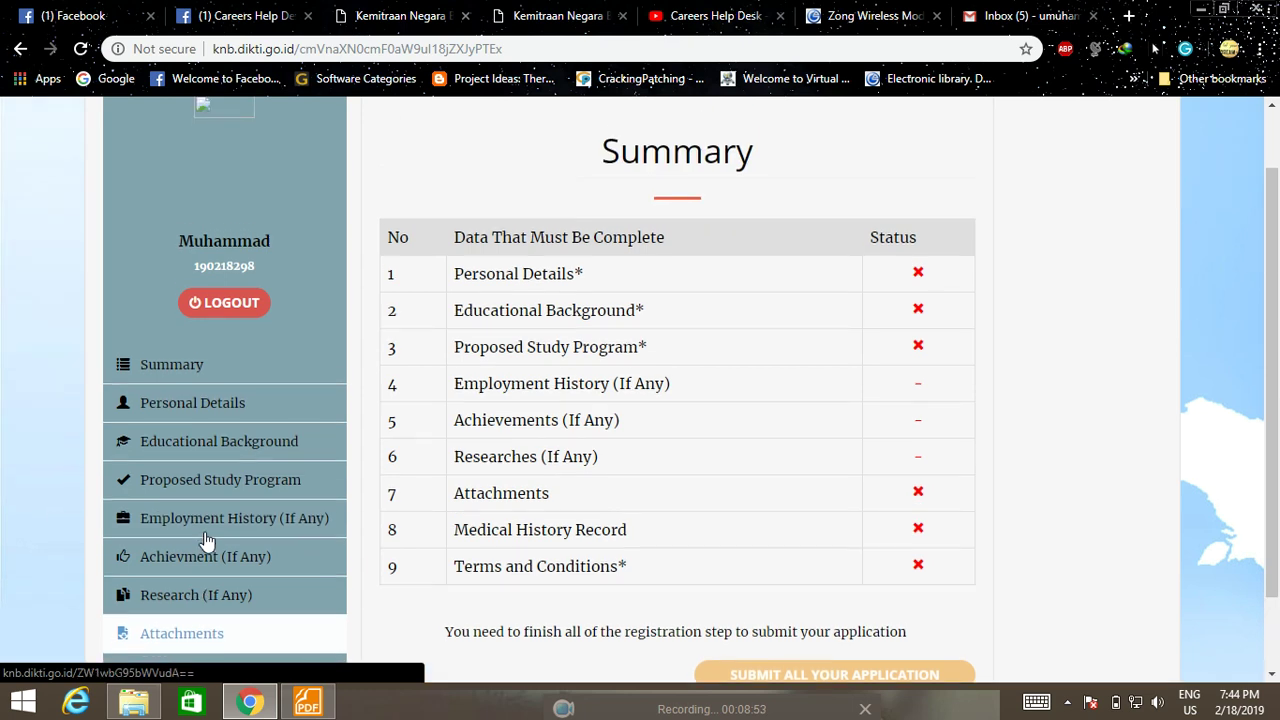
- Open the Personal Details section and examine the photo, birth, gender, marital status, citizenship and passport fields
click(215, 403)
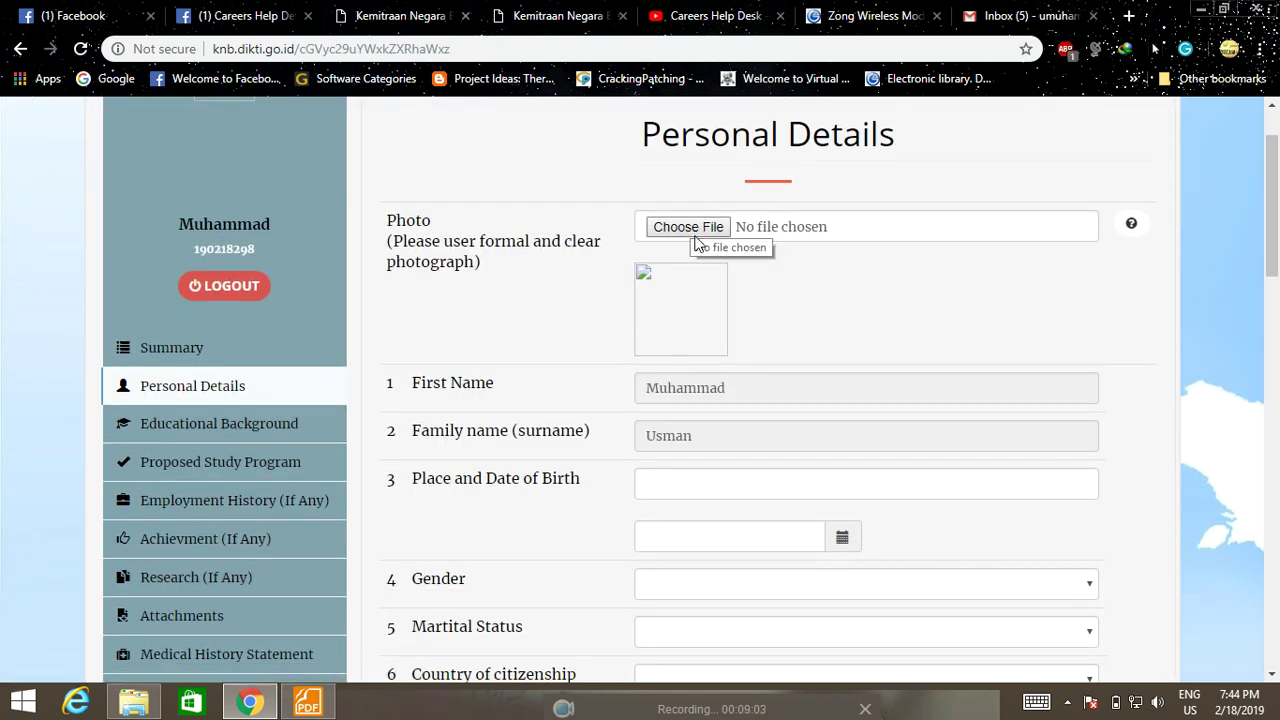
scroll(697, 228, down, 1)
scroll(697, 377, down, 1)
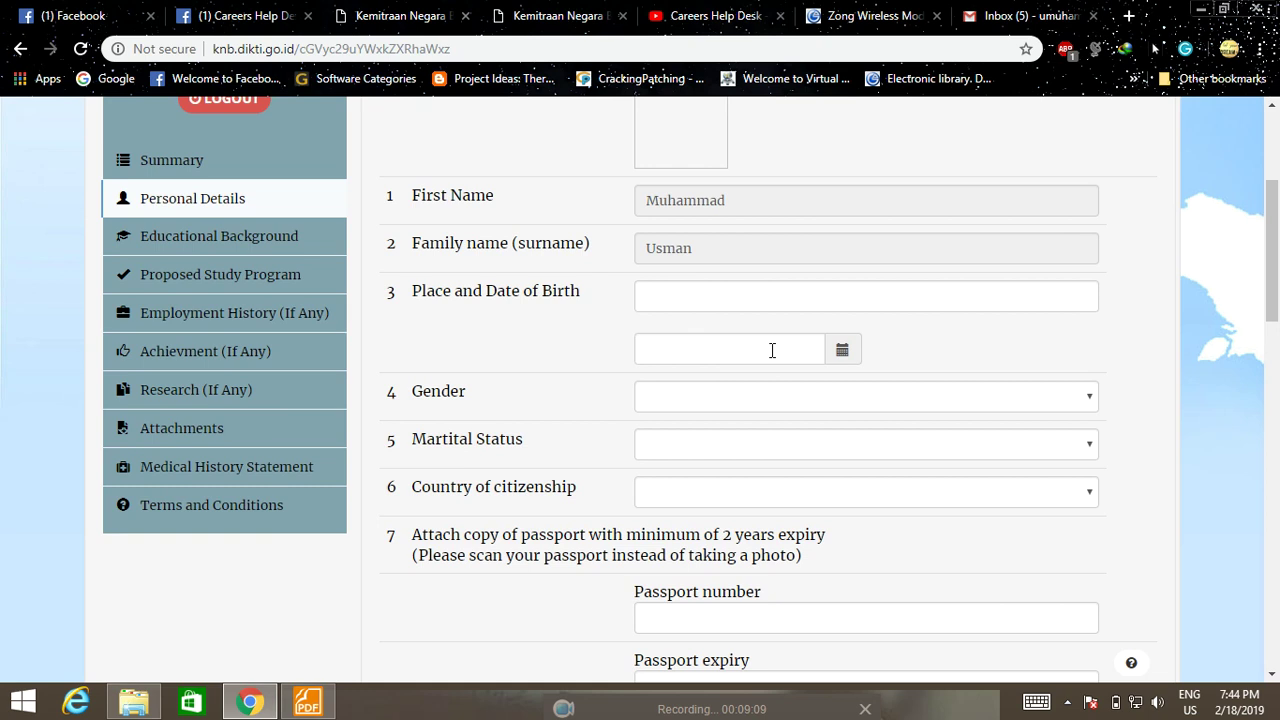
scroll(772, 350, down, 1)
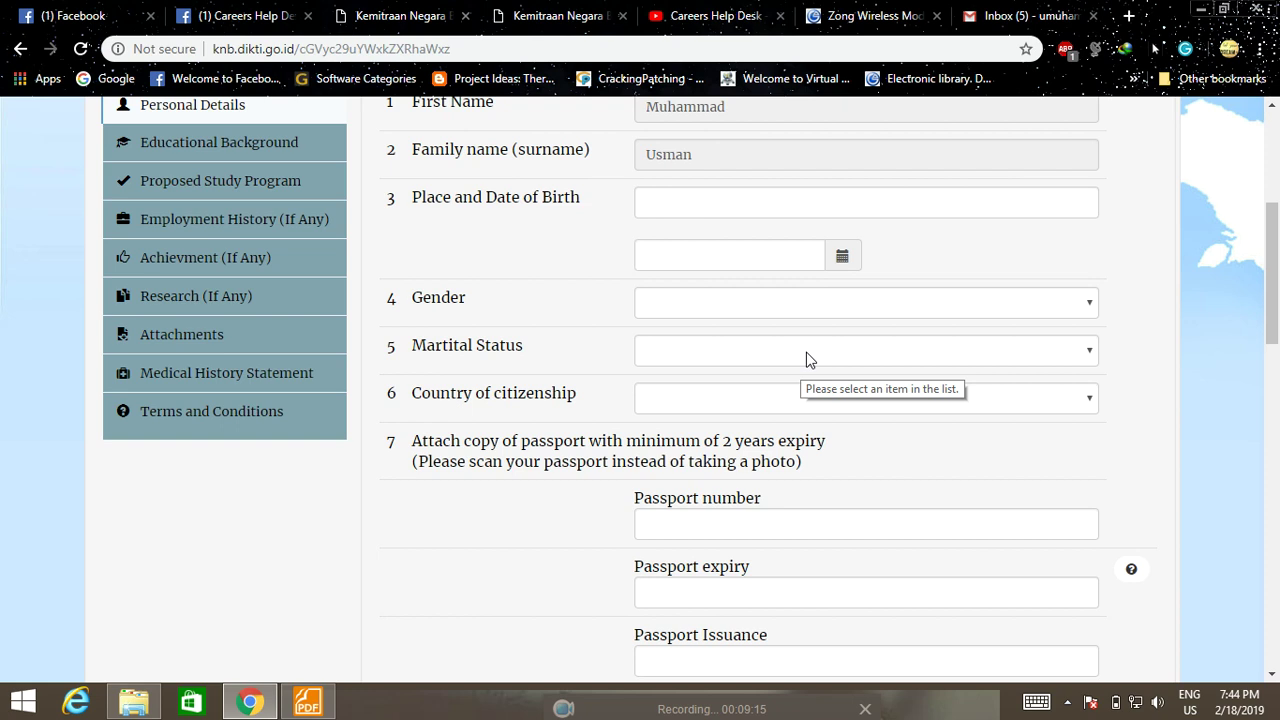
scroll(808, 351, down, 1)
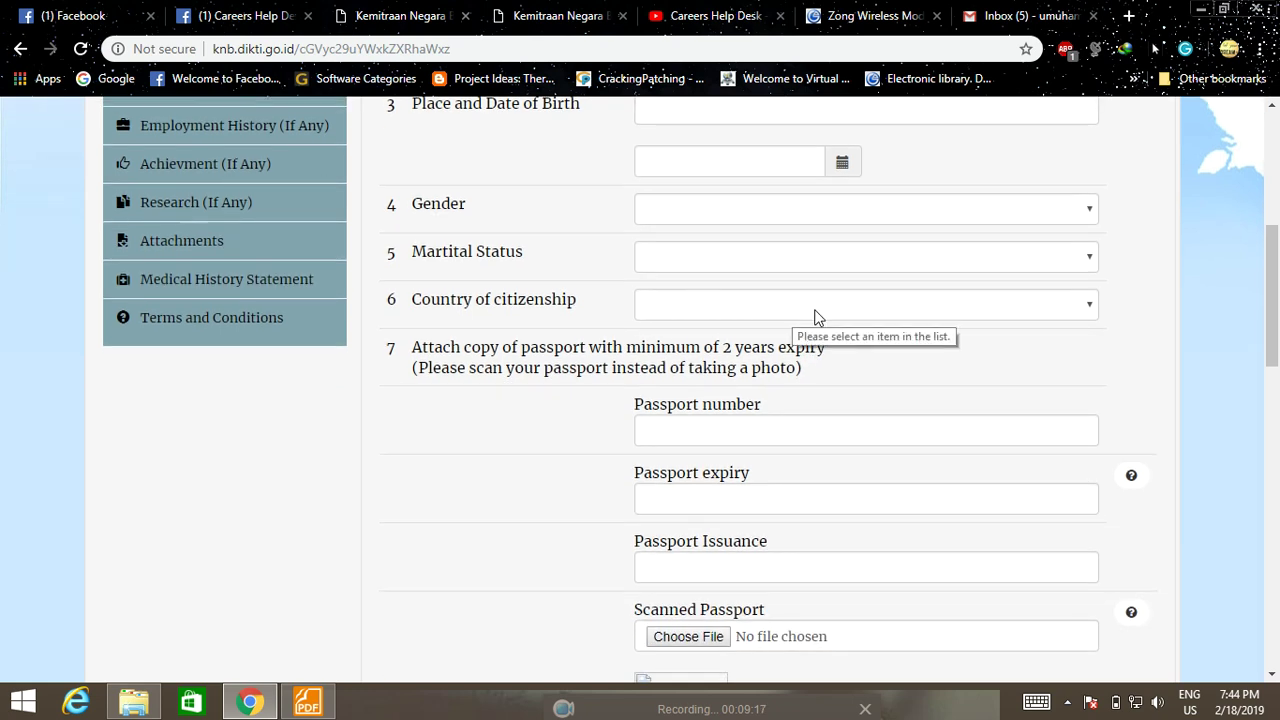
scroll(817, 320, down, 1)
scroll(837, 343, down, 1)
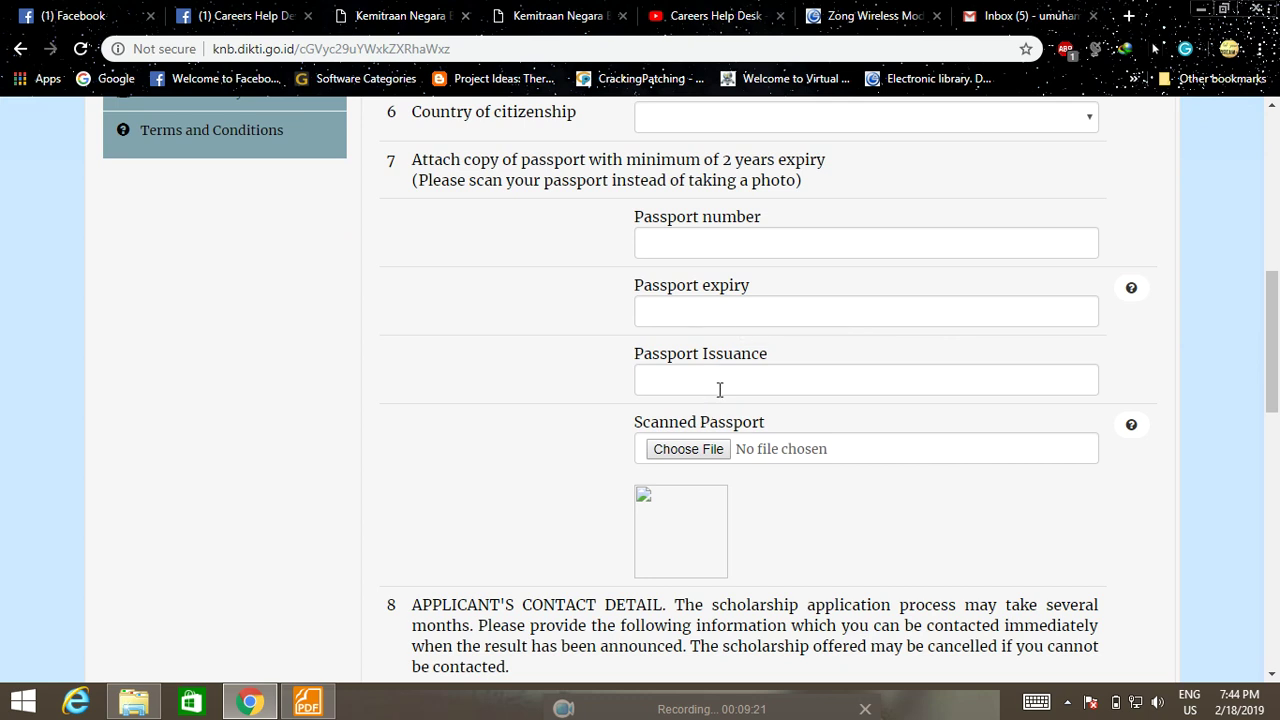
scroll(731, 381, down, 1)
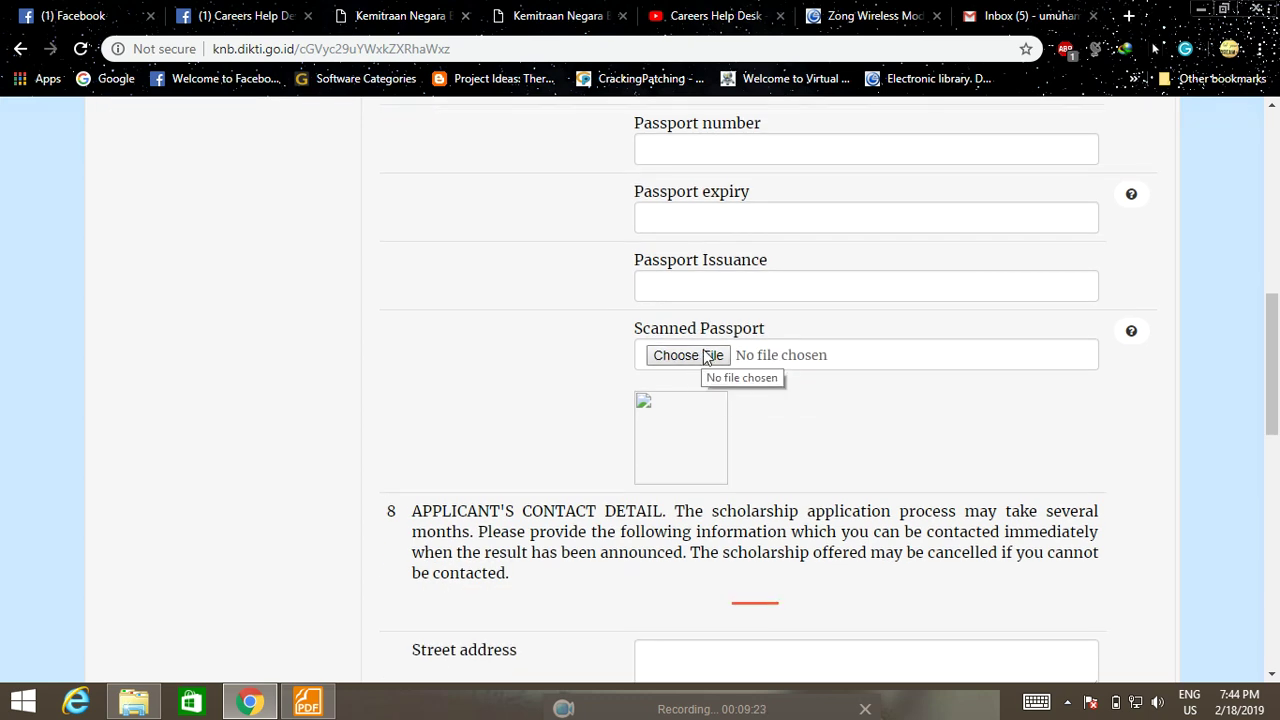
scroll(714, 360, down, 2)
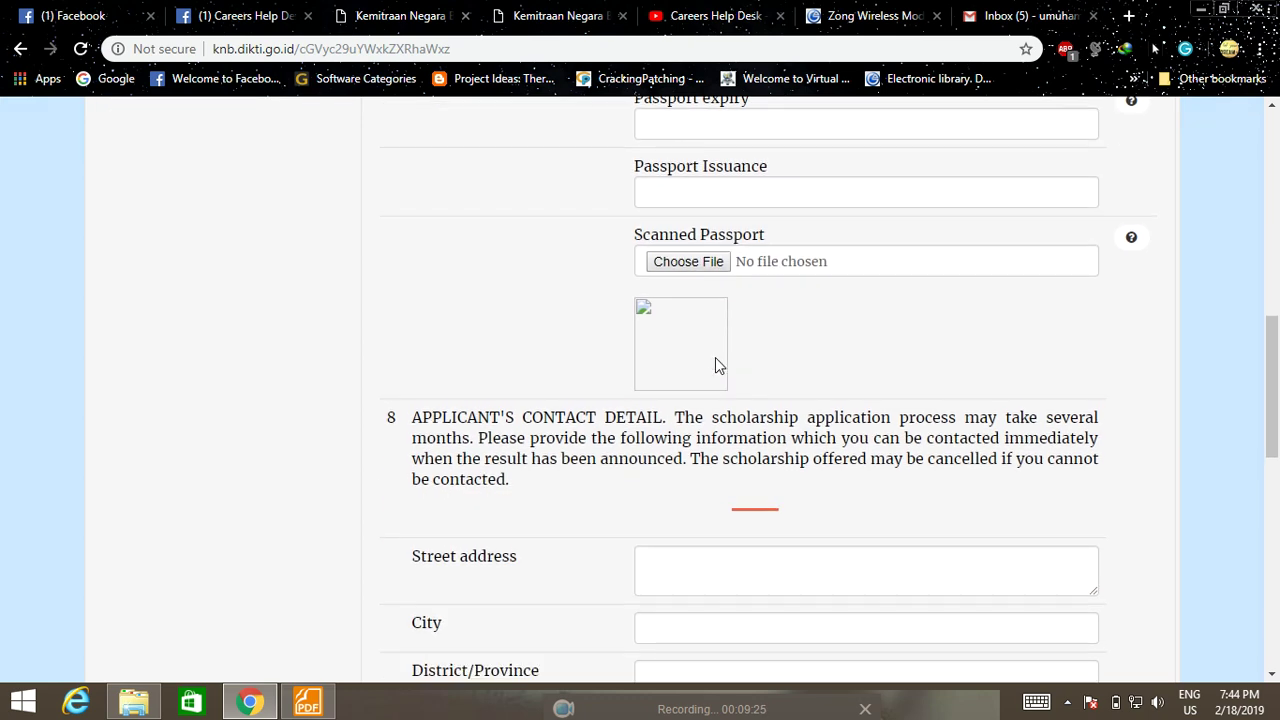
- Review the applicant's contact detail and emergency contact detail fields in the Personal Details form
scroll(730, 350, down, 1)
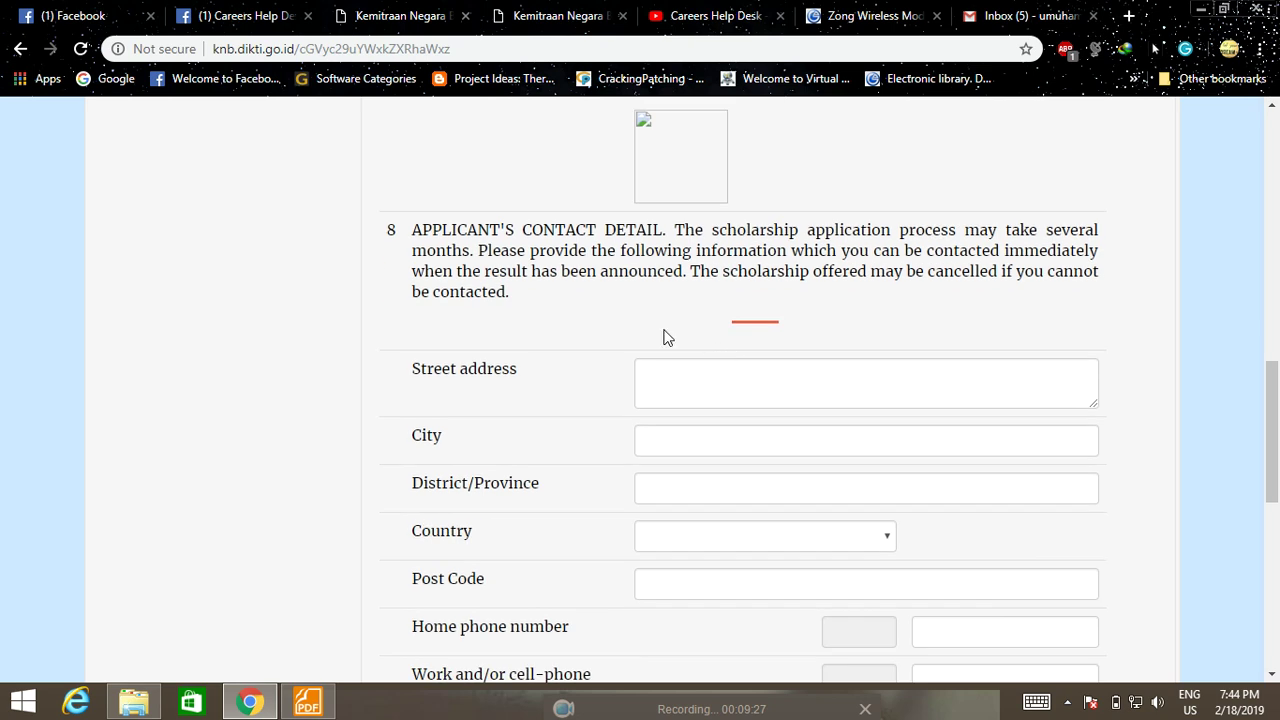
scroll(600, 320, down, 2)
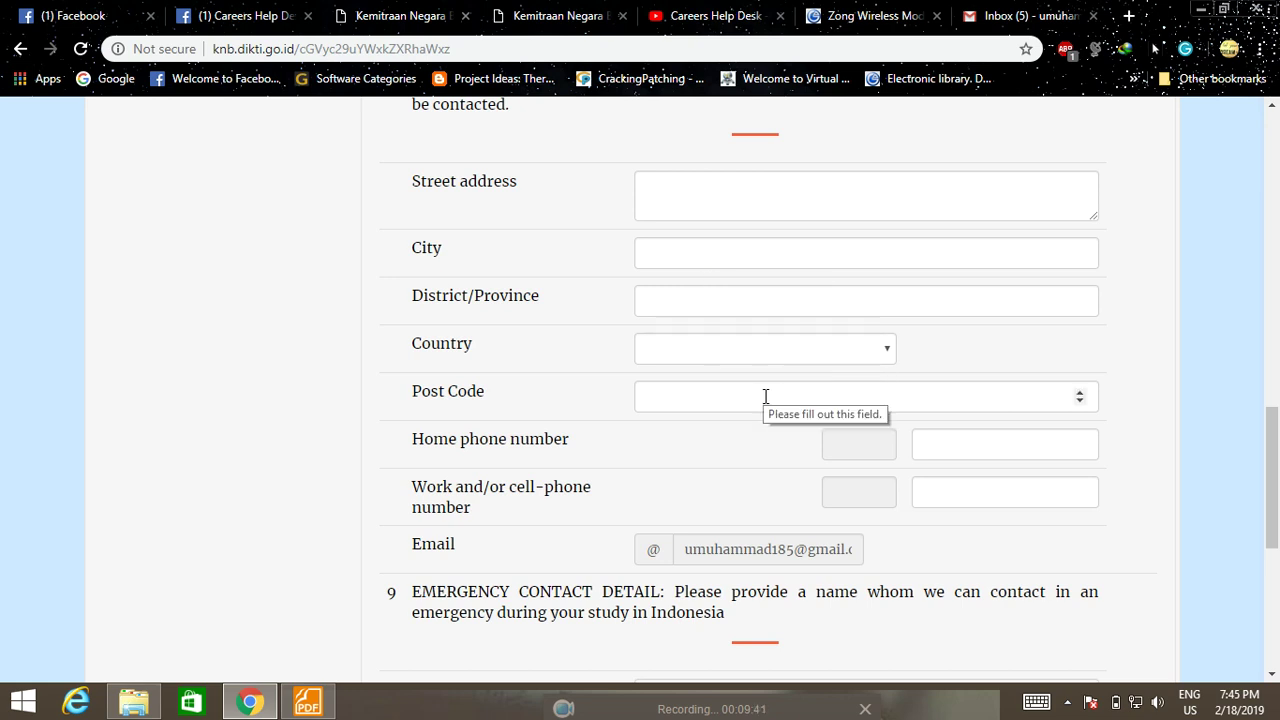
scroll(771, 392, down, 1)
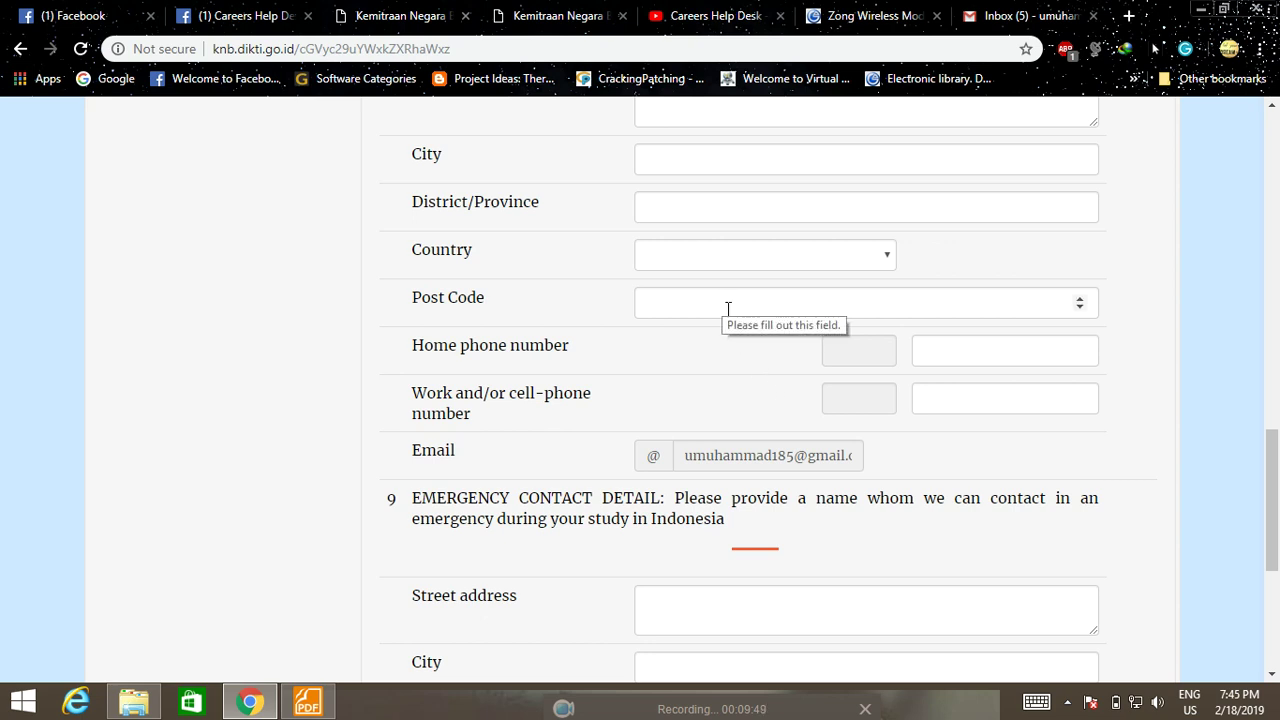
scroll(780, 410, down, 2)
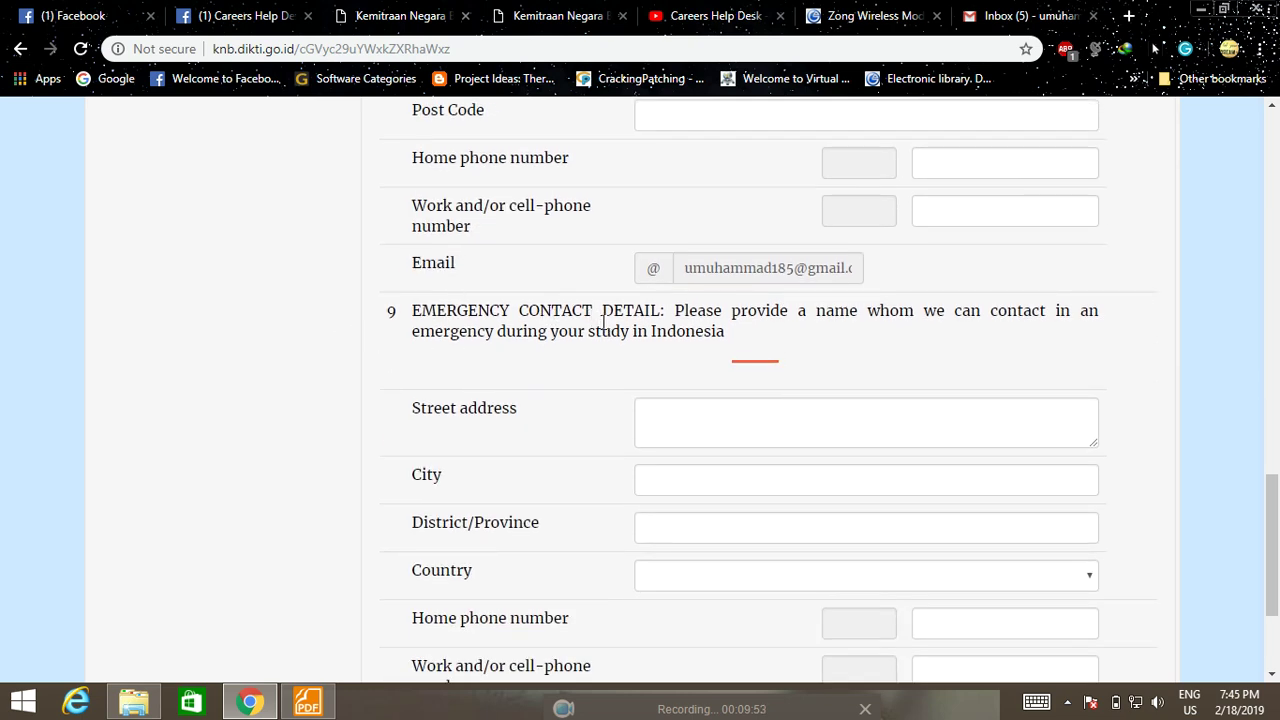
scroll(603, 332, down, 1)
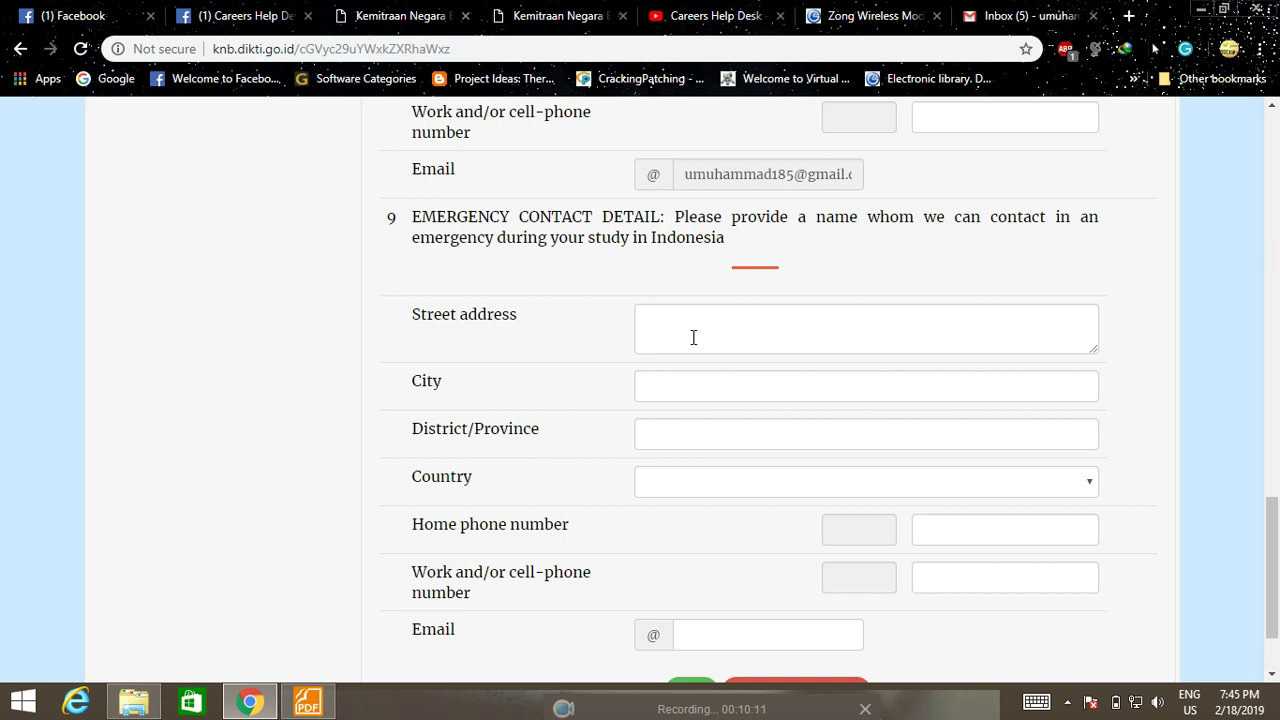
scroll(694, 337, down, 2)
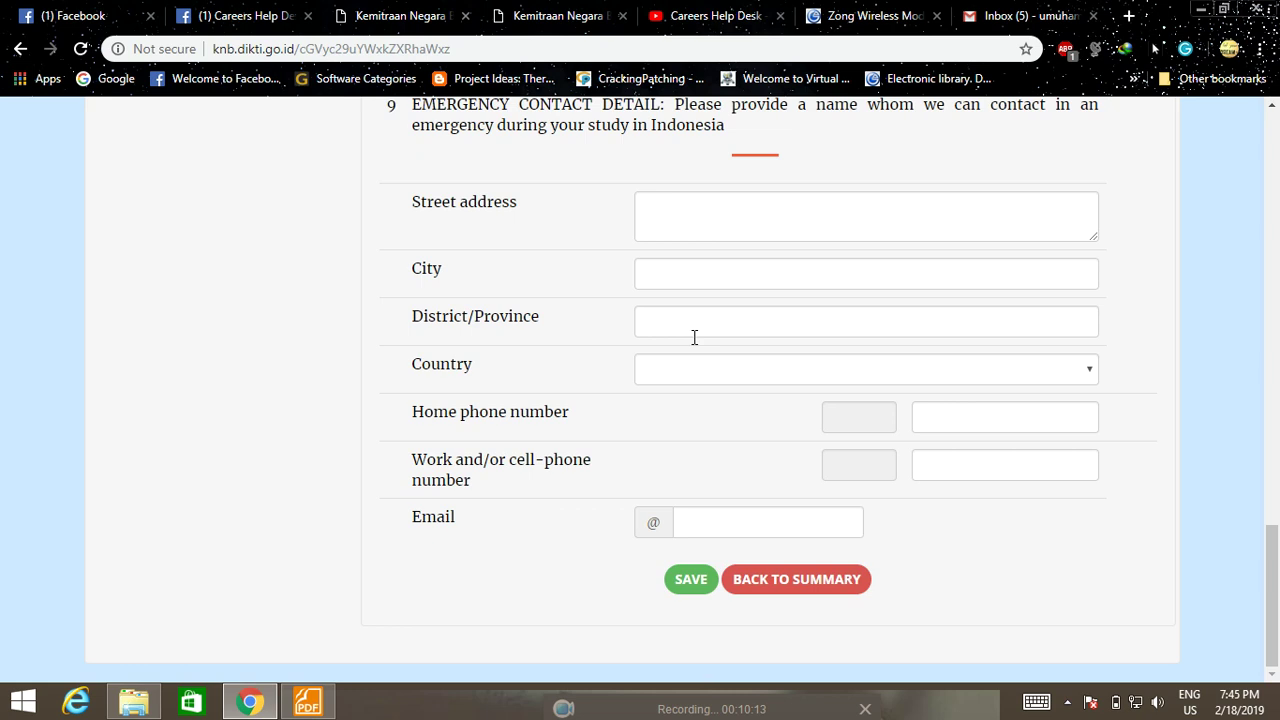
scroll(694, 337, up, 15)
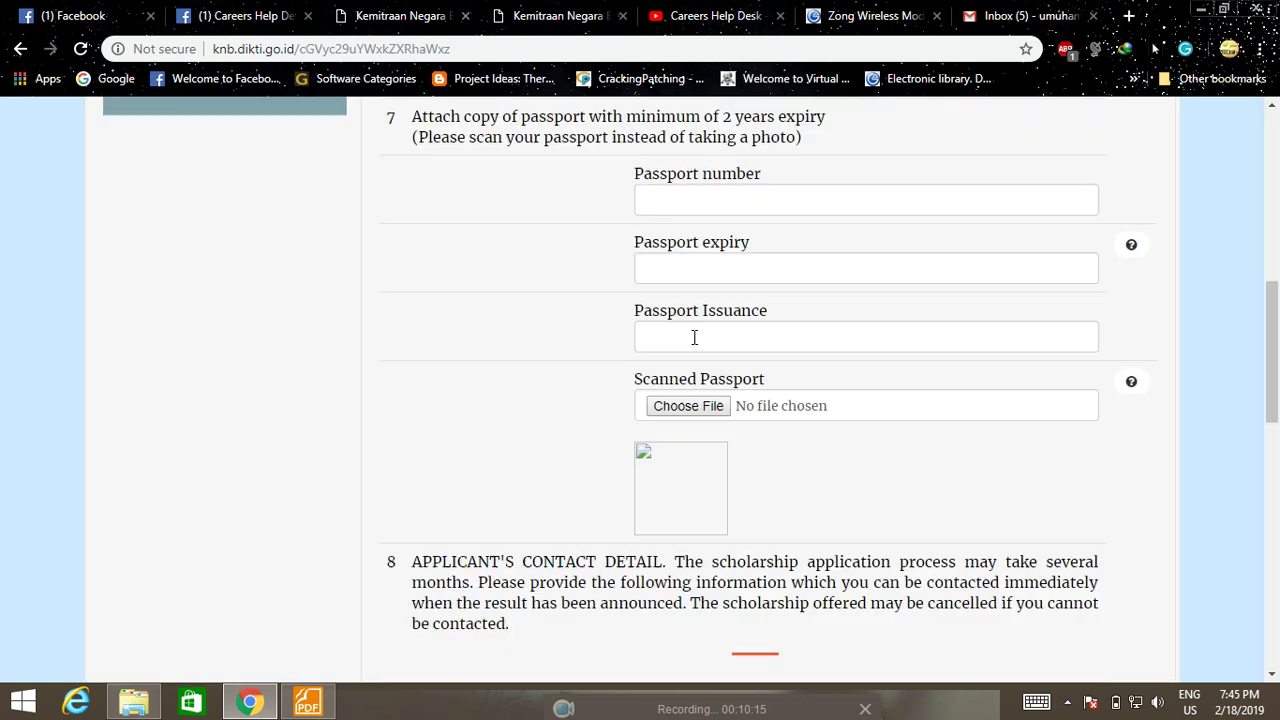
scroll(688, 345, up, 2)
- Open the Educational Background section and look through its study fields and required certificate and transcript attachments
click(166, 405)
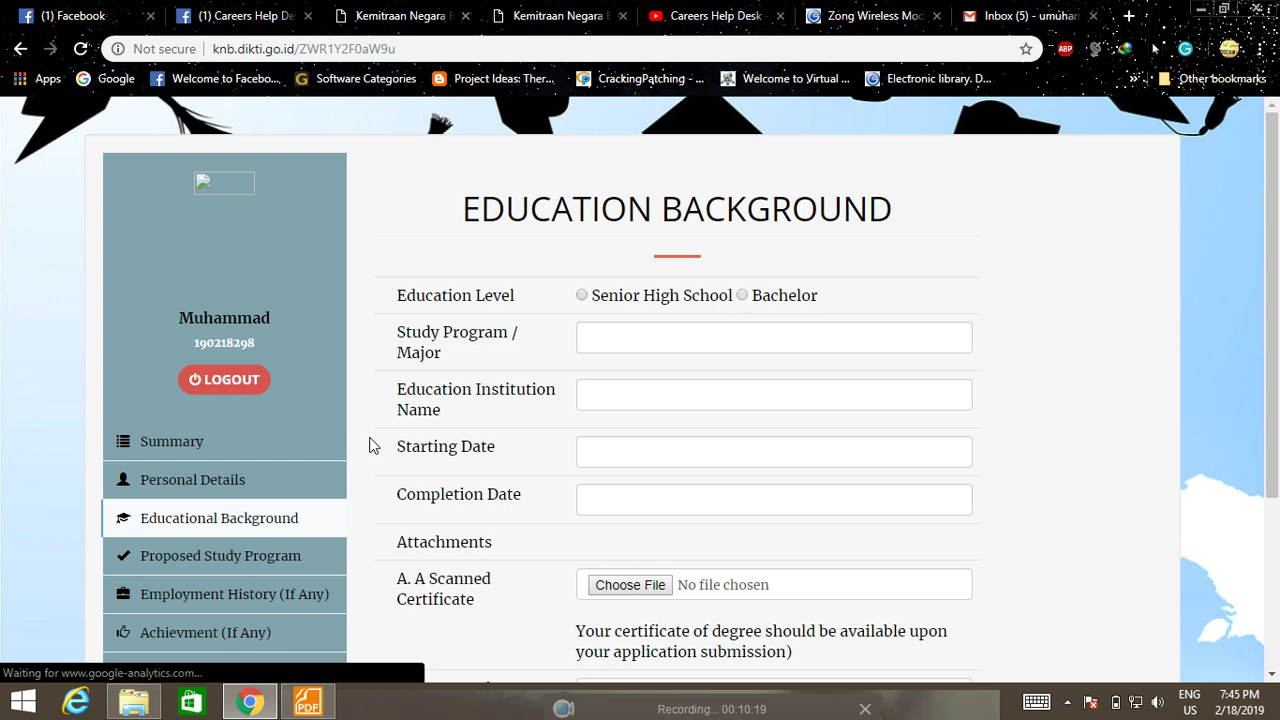
scroll(733, 441, down, 1)
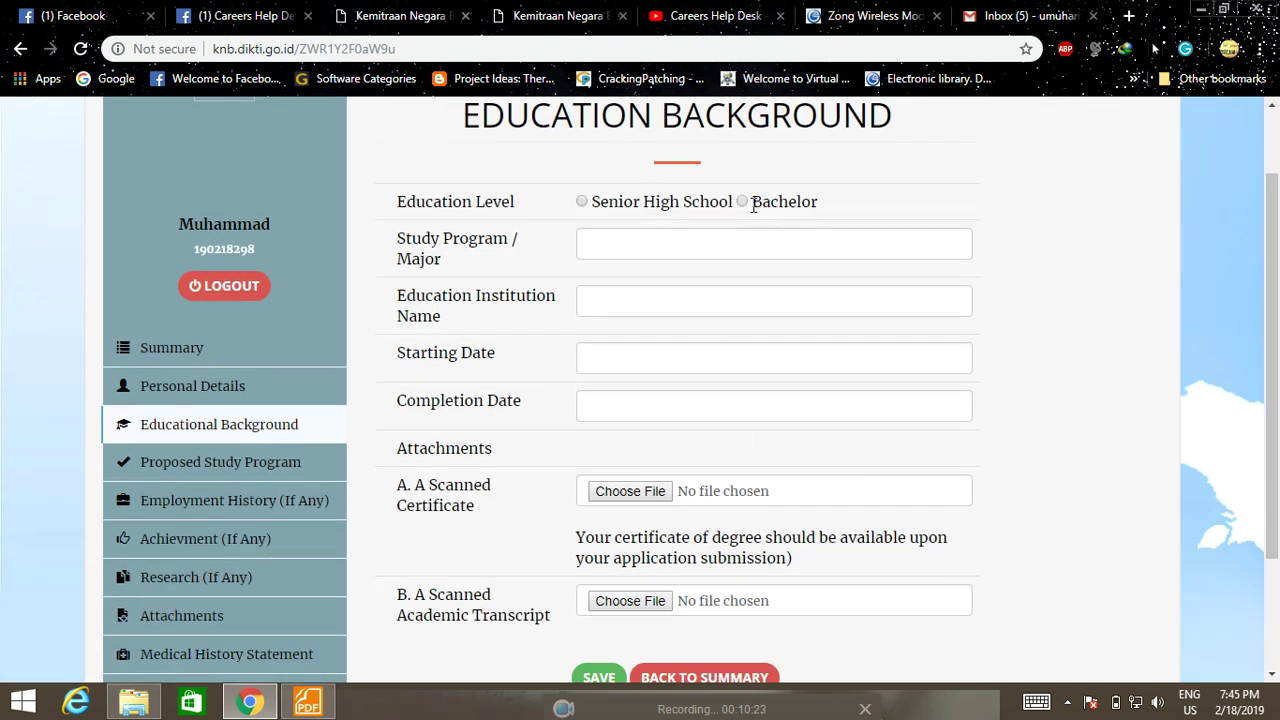
scroll(702, 303, down, 2)
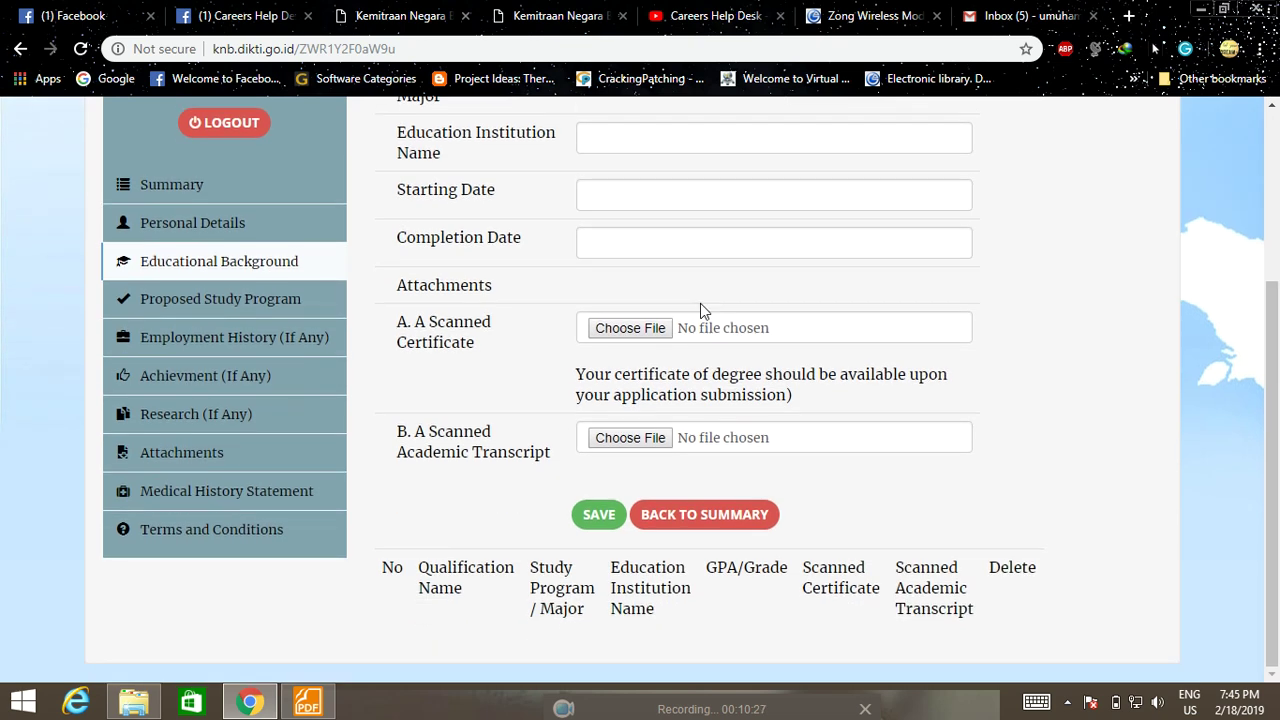
scroll(700, 304, up, 1)
scroll(702, 303, up, 2)
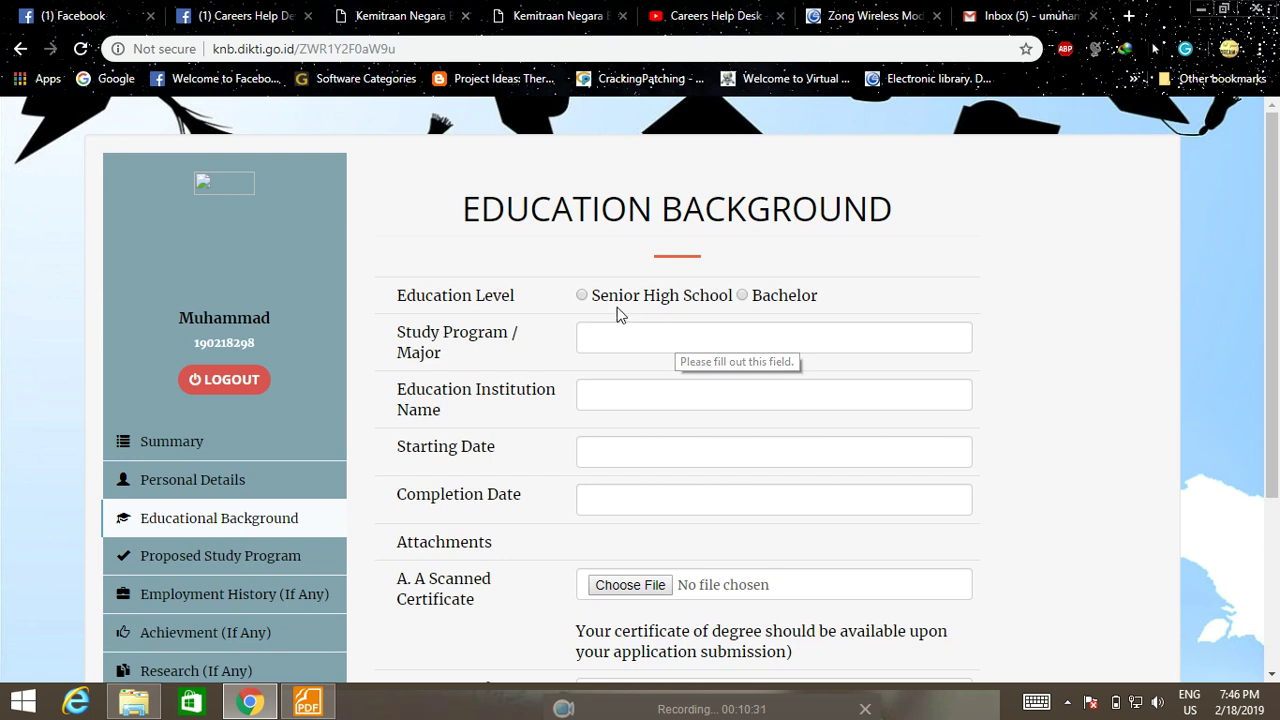
- Select Bachelor as the education level and examine the GPA, grading scale and scanned document fields
click(742, 296)
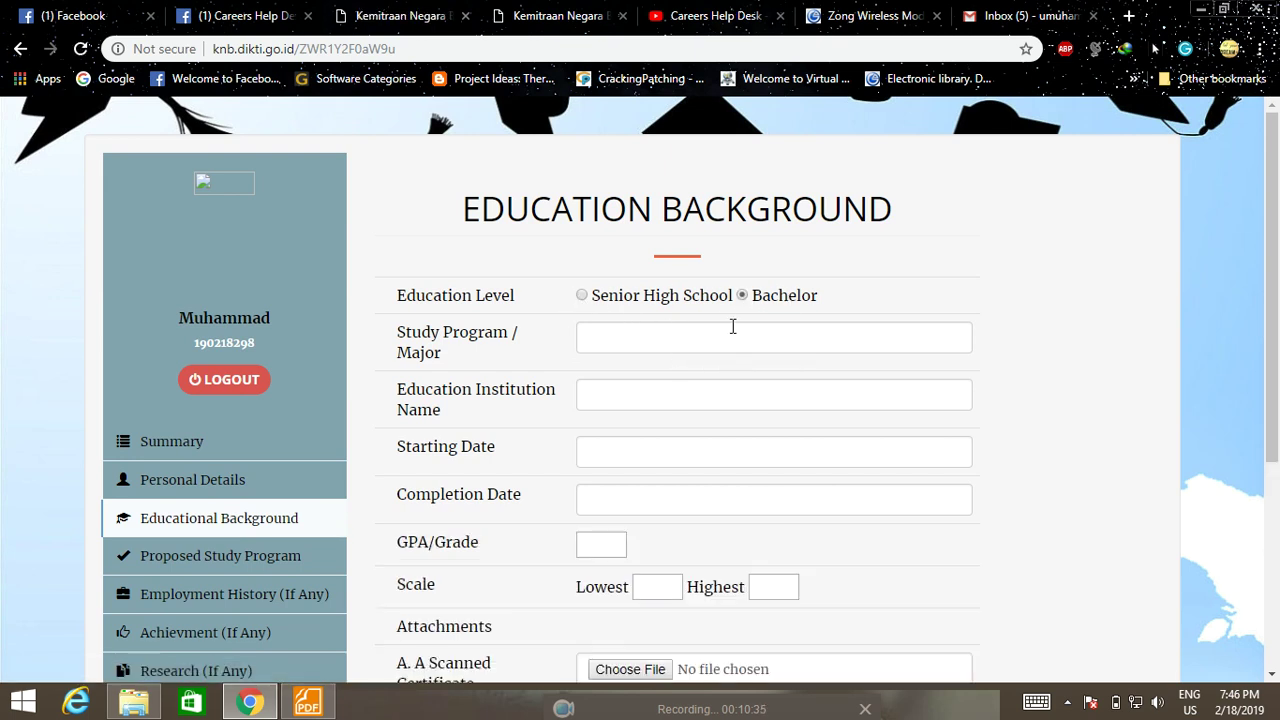
scroll(737, 323, down, 1)
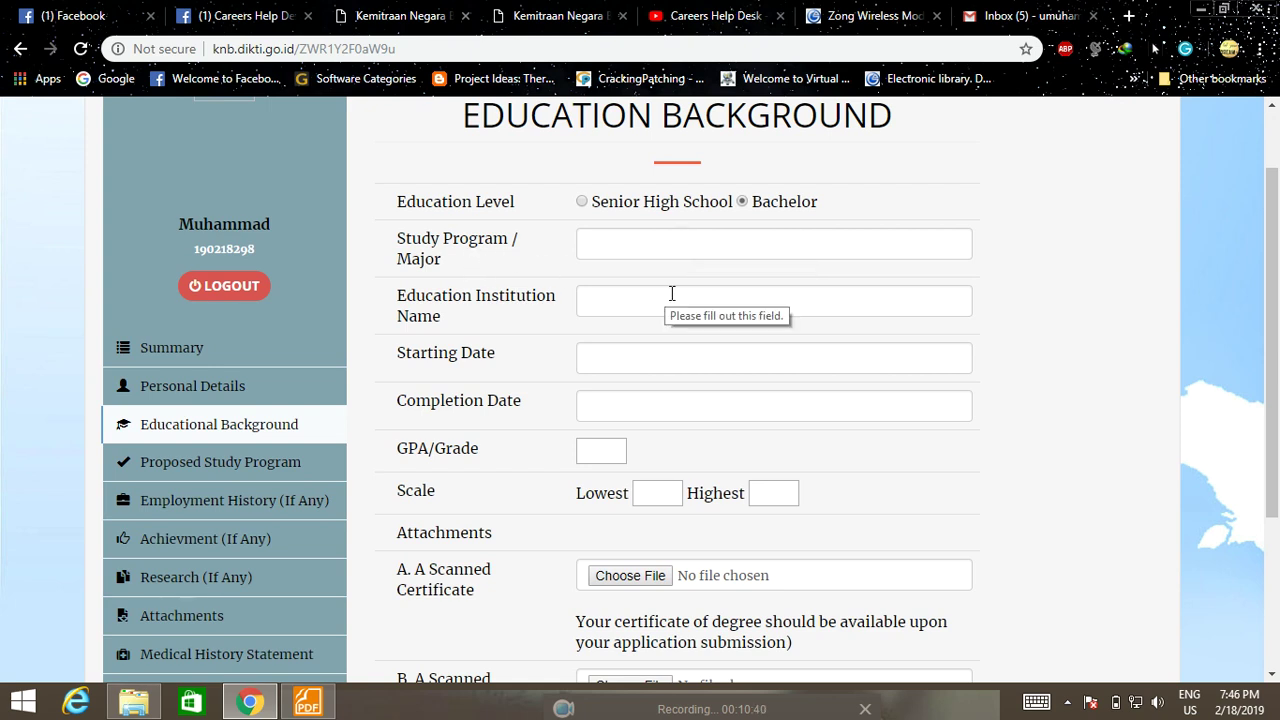
scroll(660, 355, down, 1)
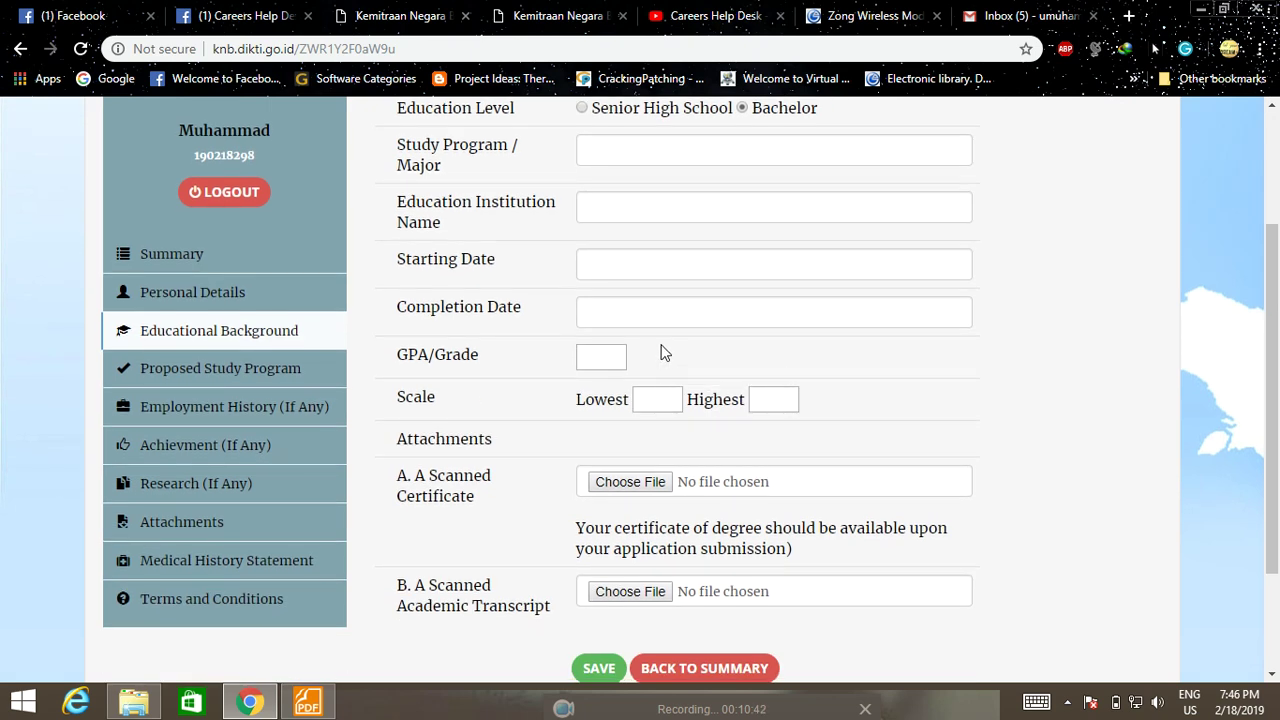
scroll(666, 322, down, 1)
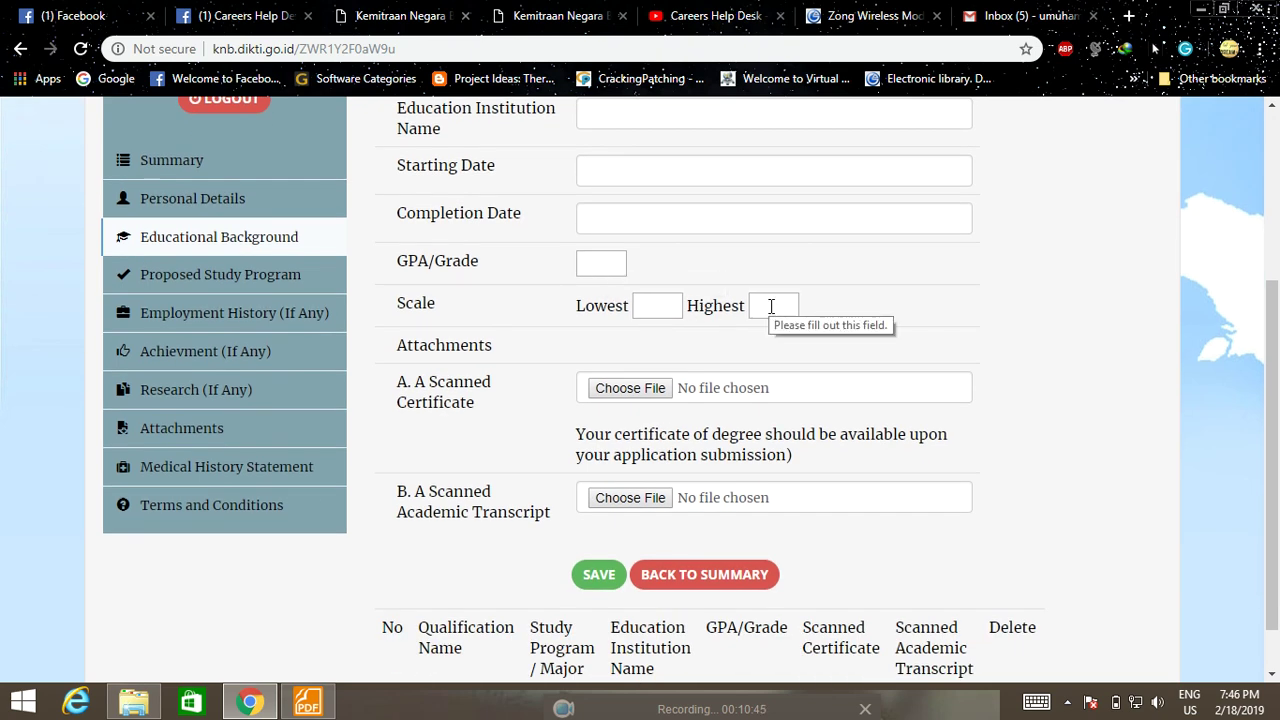
scroll(775, 306, down, 1)
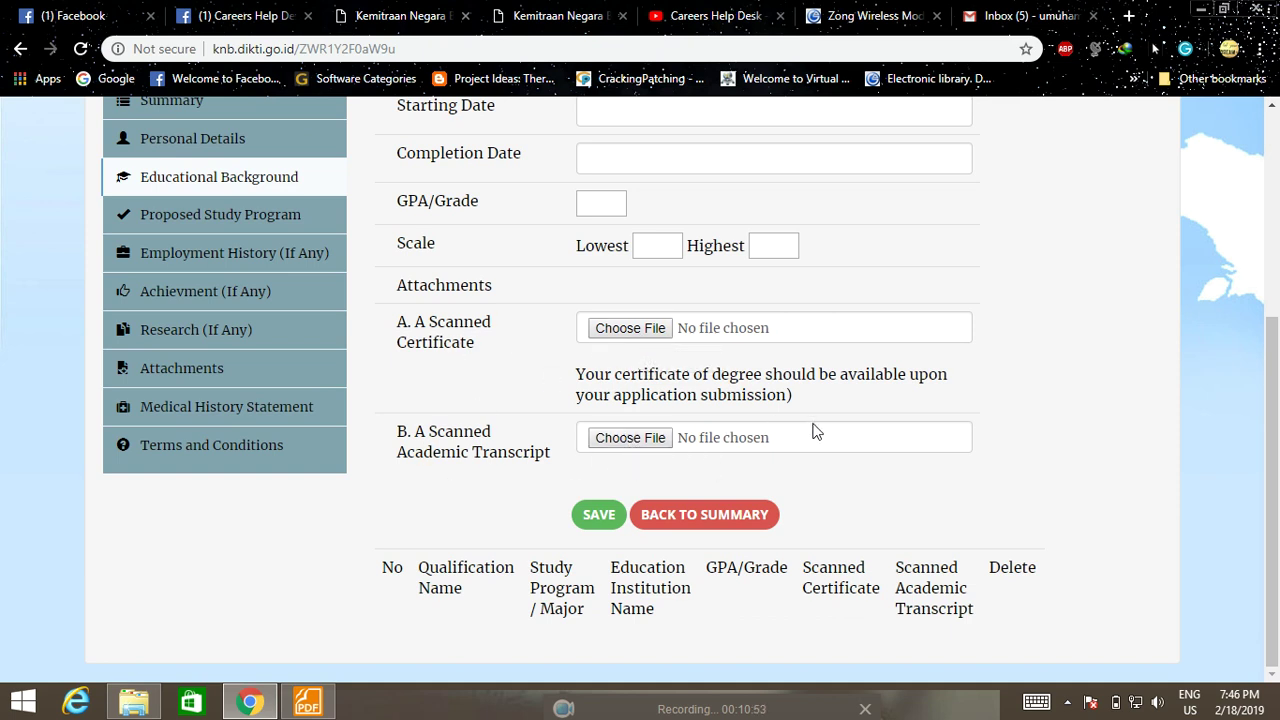
scroll(813, 431, up, 3)
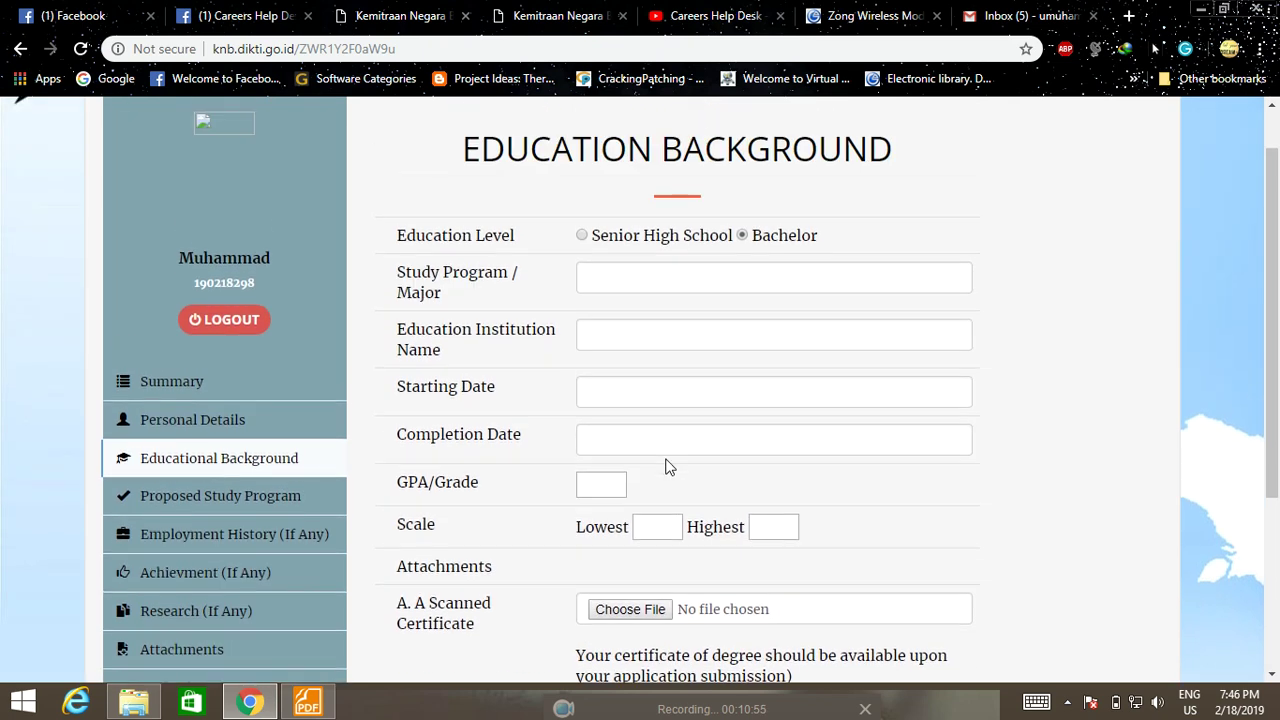
scroll(675, 452, down, 2)
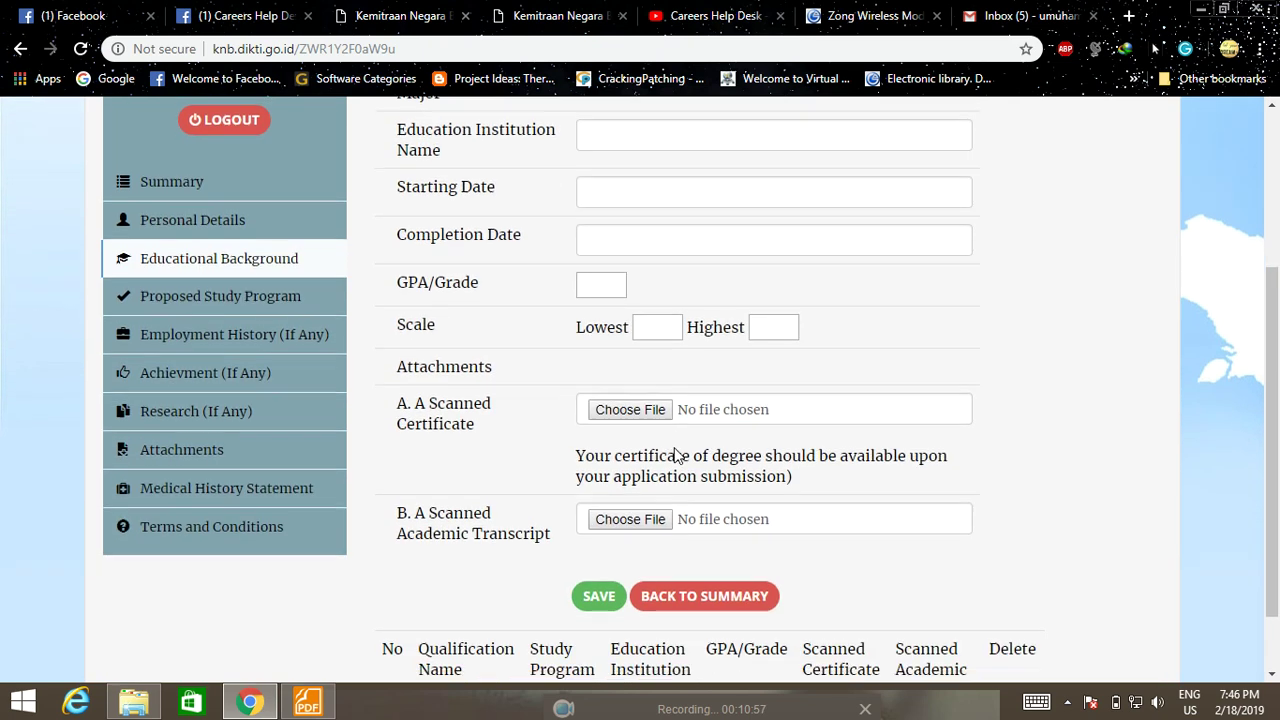
scroll(675, 452, down, 1)
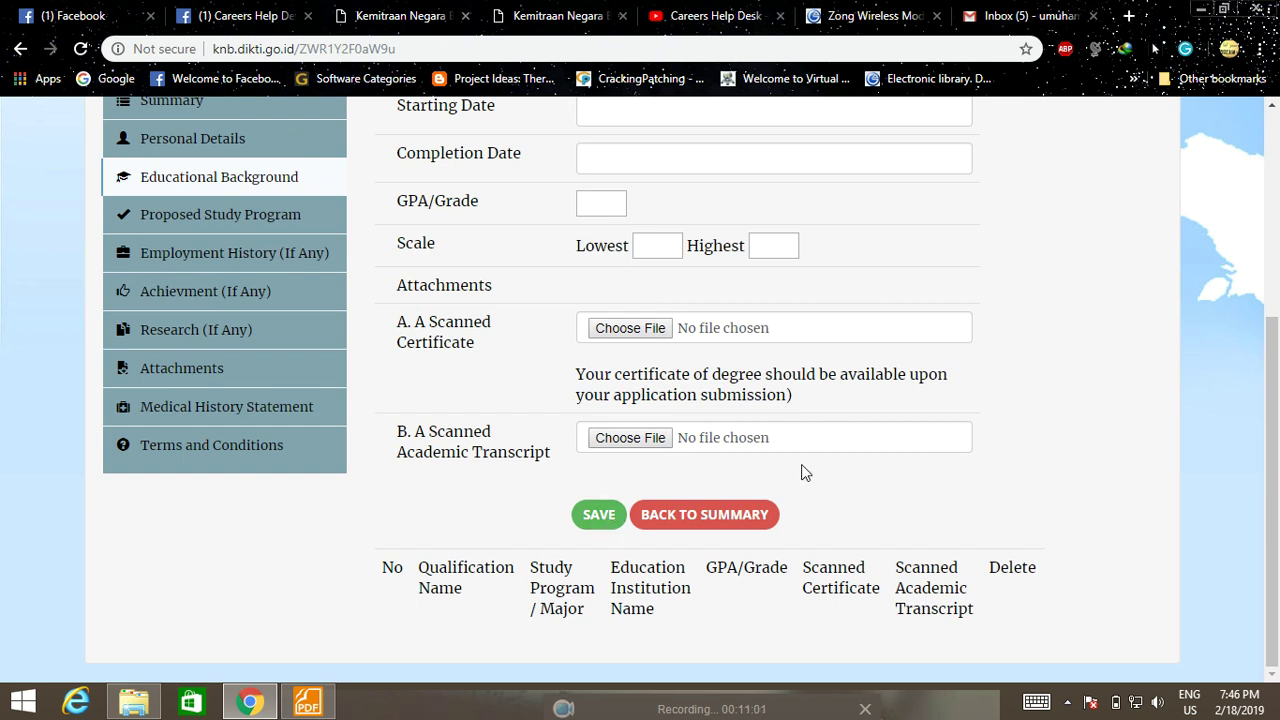
scroll(804, 460, up, 3)
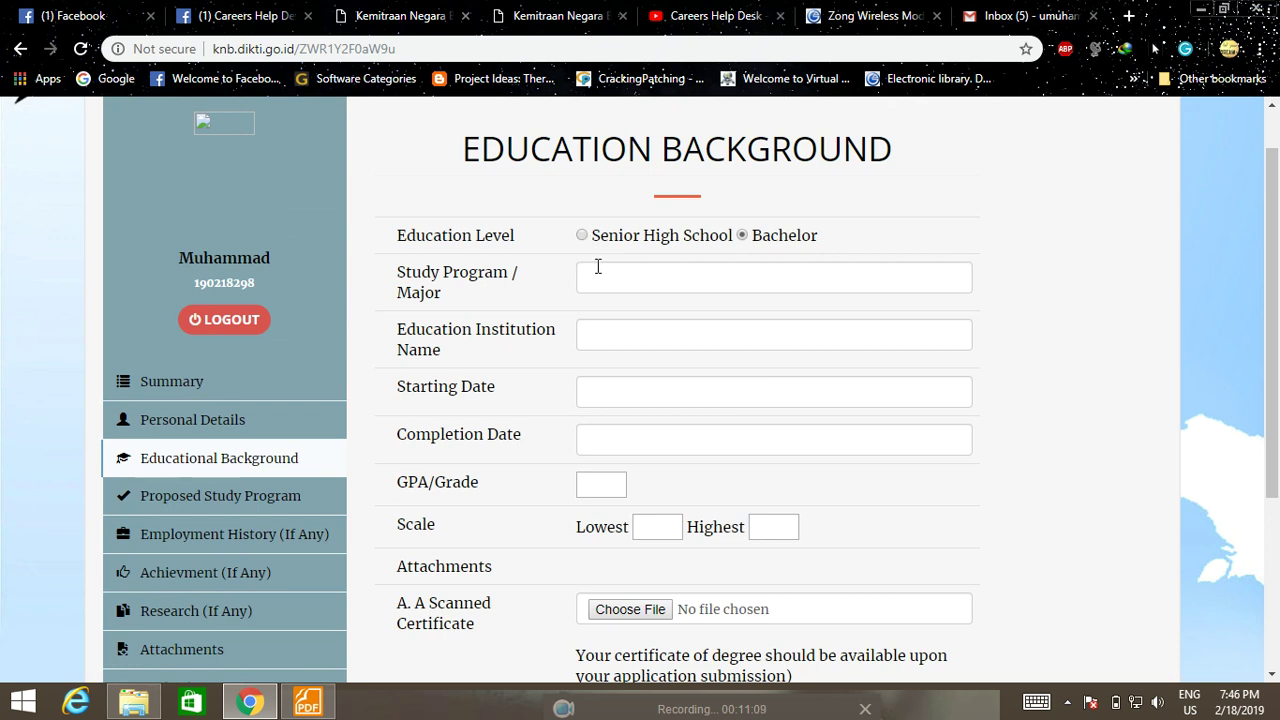
scroll(610, 270, down, 2)
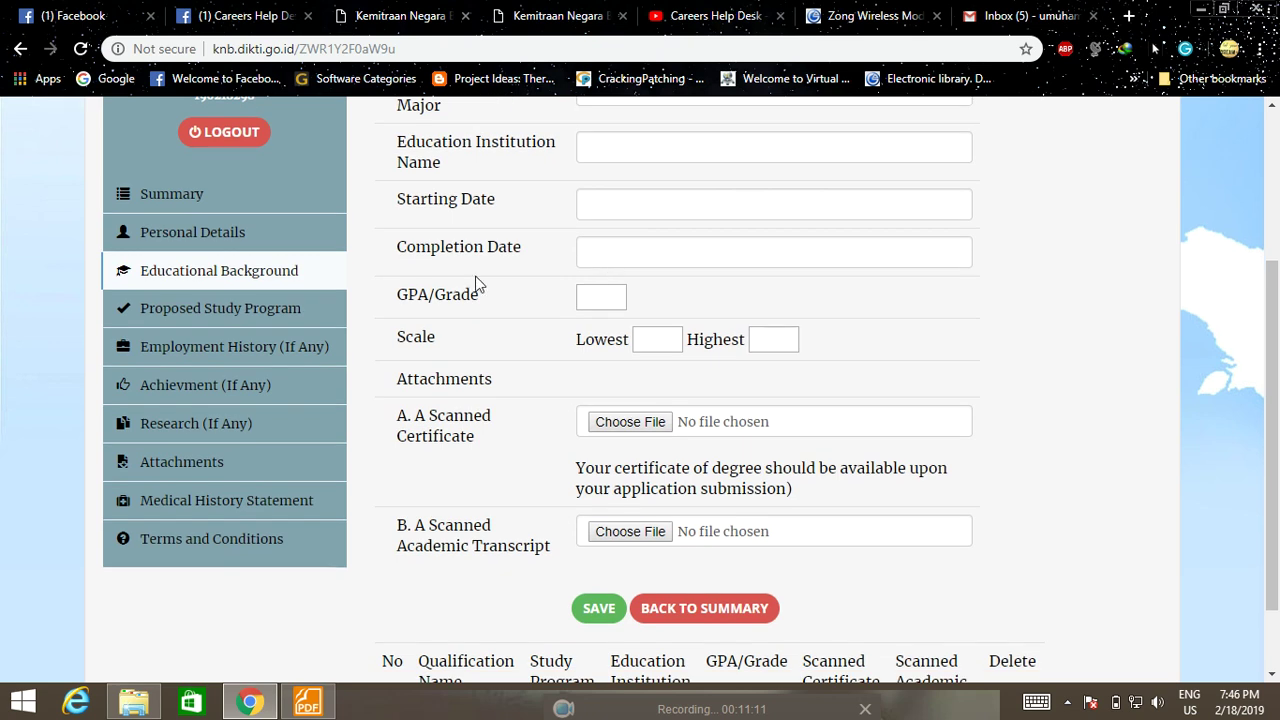
- Open the Proposed Study Program section and read its instructions and the first-choice university, degree level and study program fields
click(229, 310)
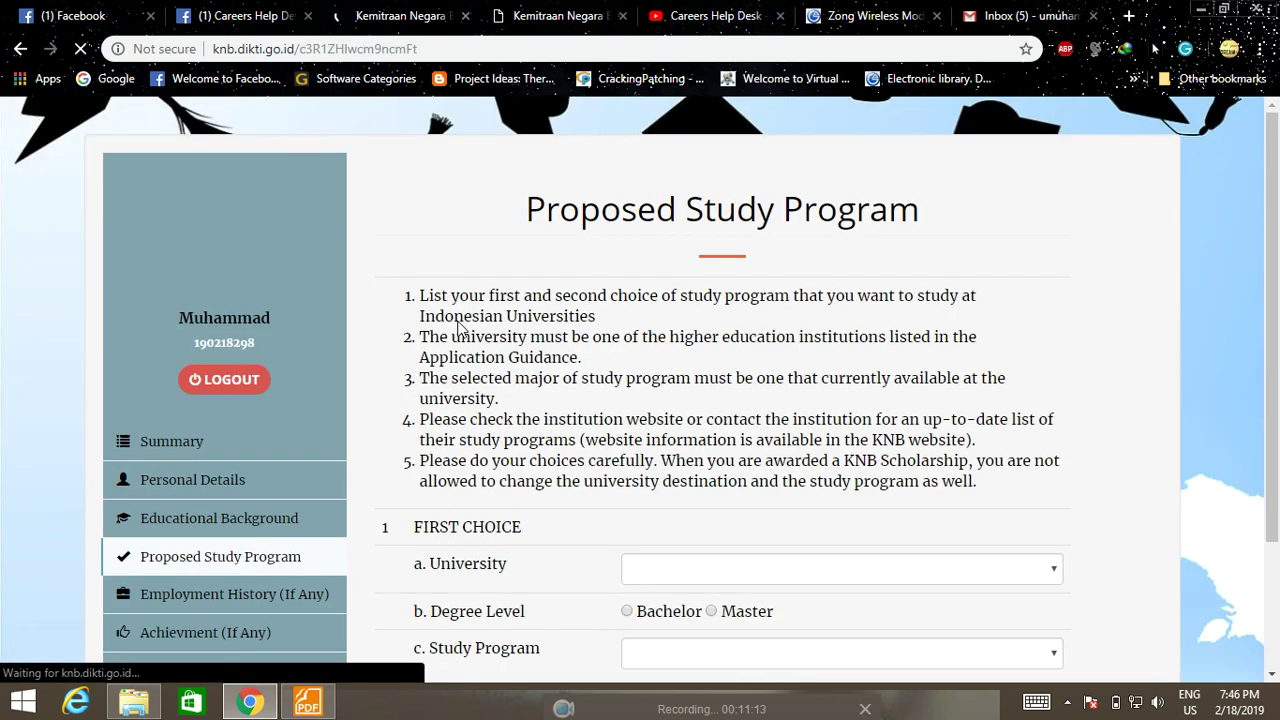
scroll(459, 327, down, 2)
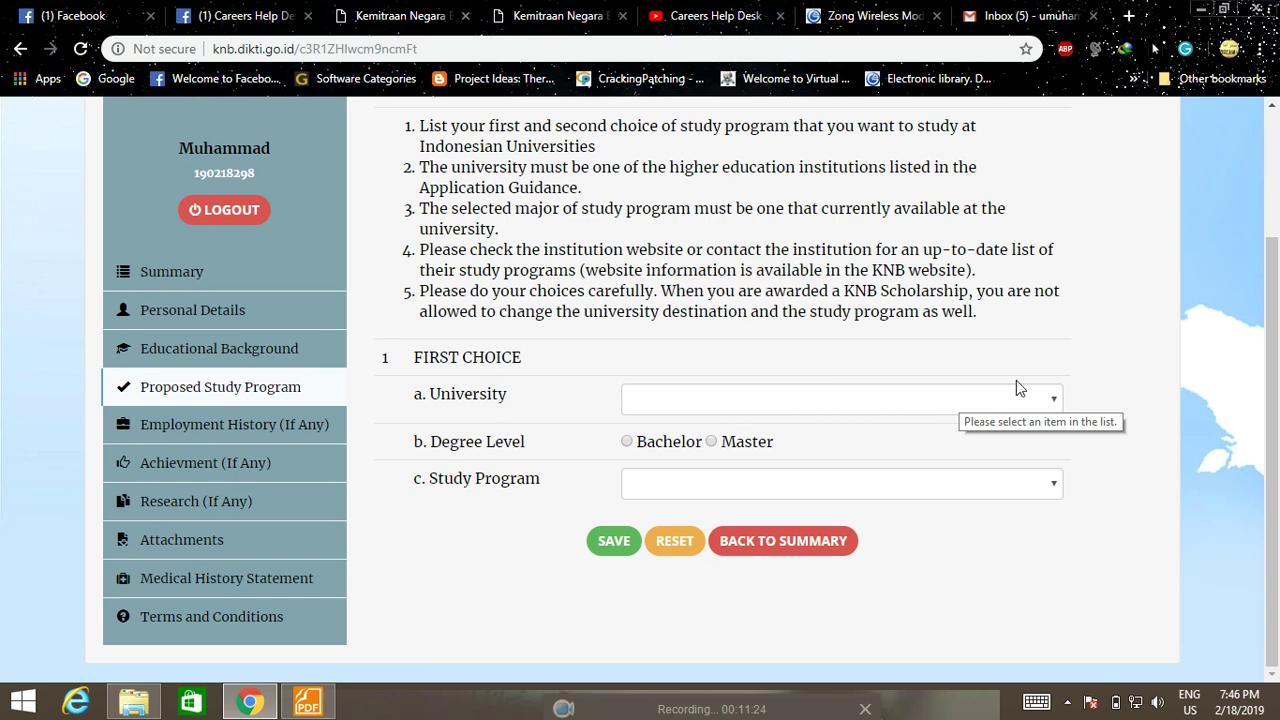
scroll(1016, 385, up, 2)
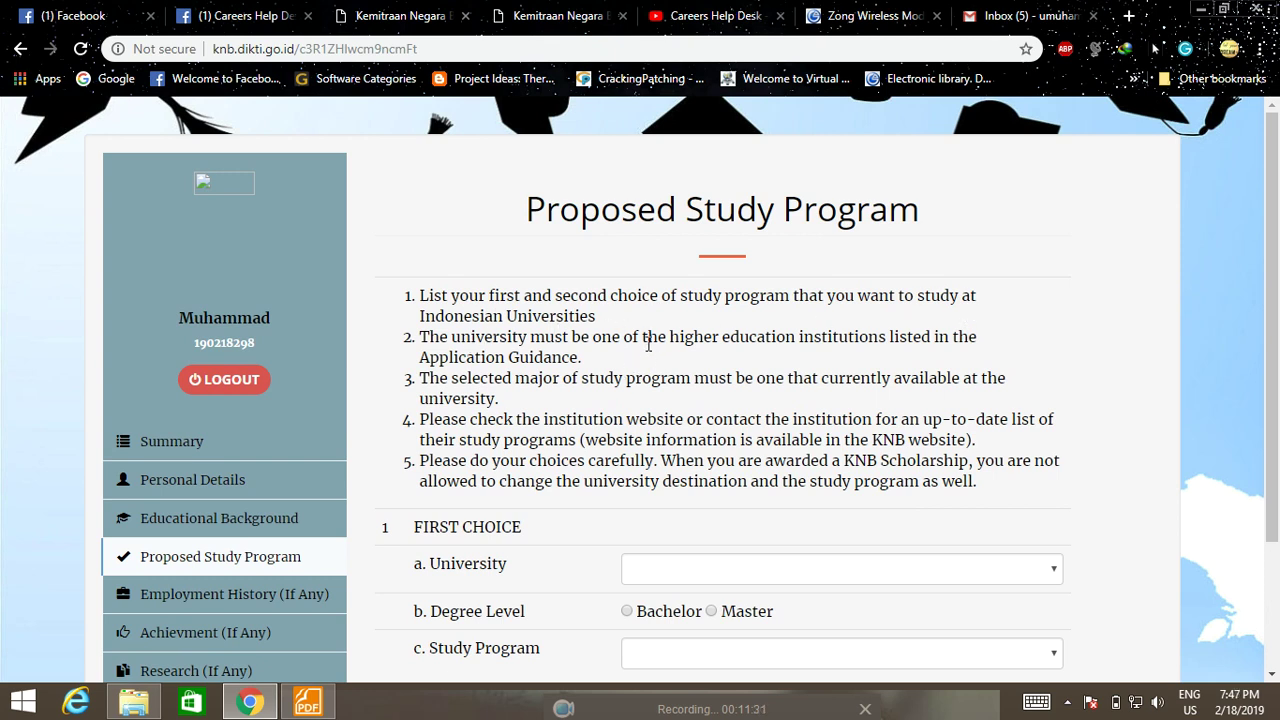
scroll(648, 343, down, 1)
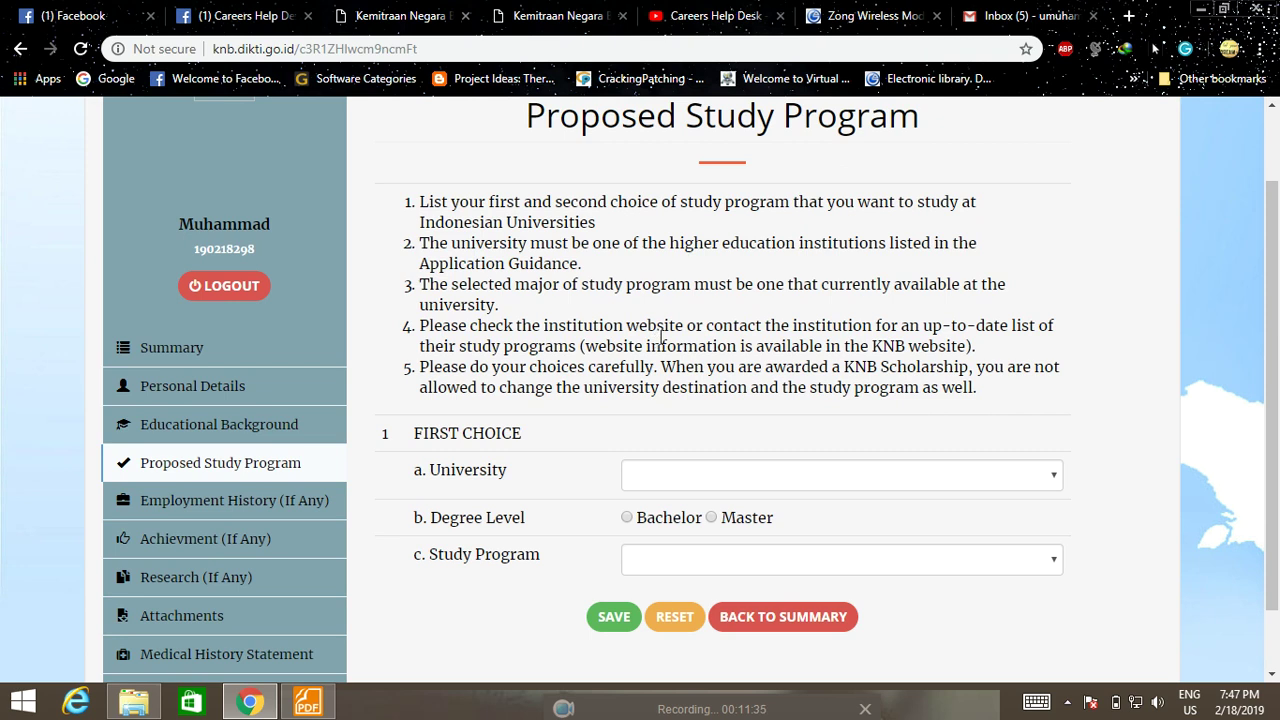
scroll(662, 342, down, 1)
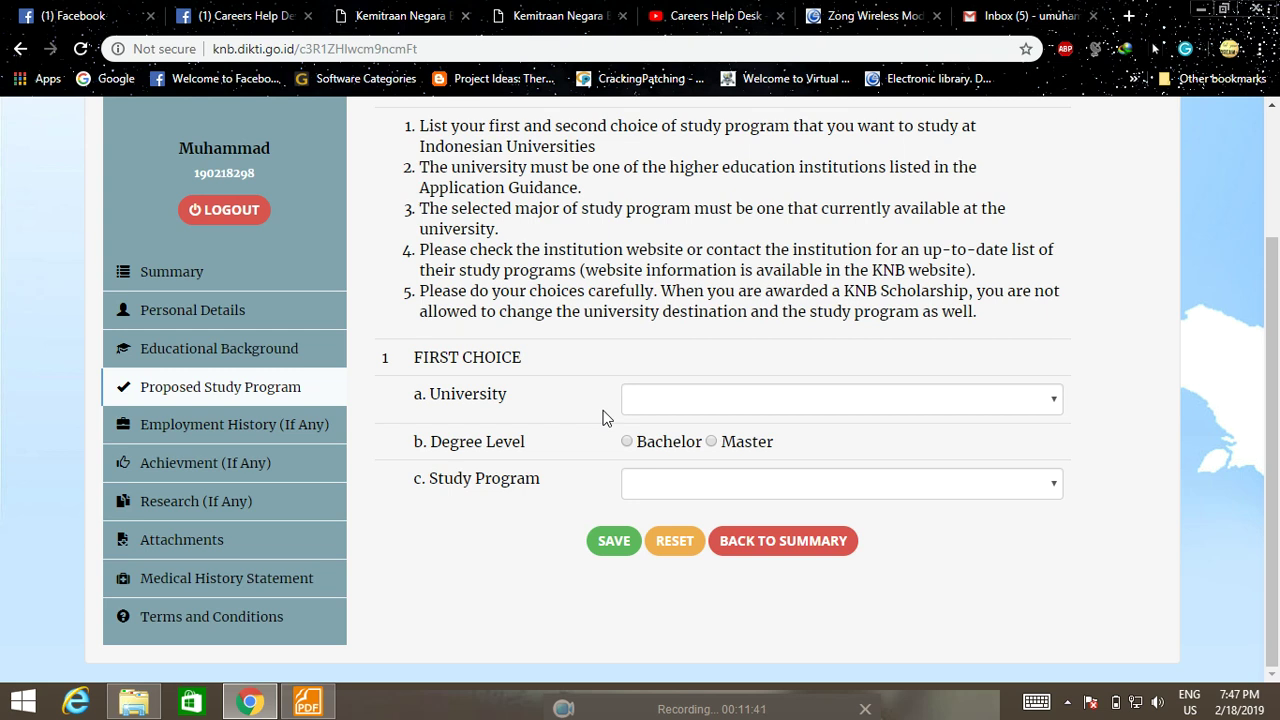
- Switch to the application guidelines PDF in Foxit Reader, check its list of universities, and return to the form in Chrome
click(307, 701)
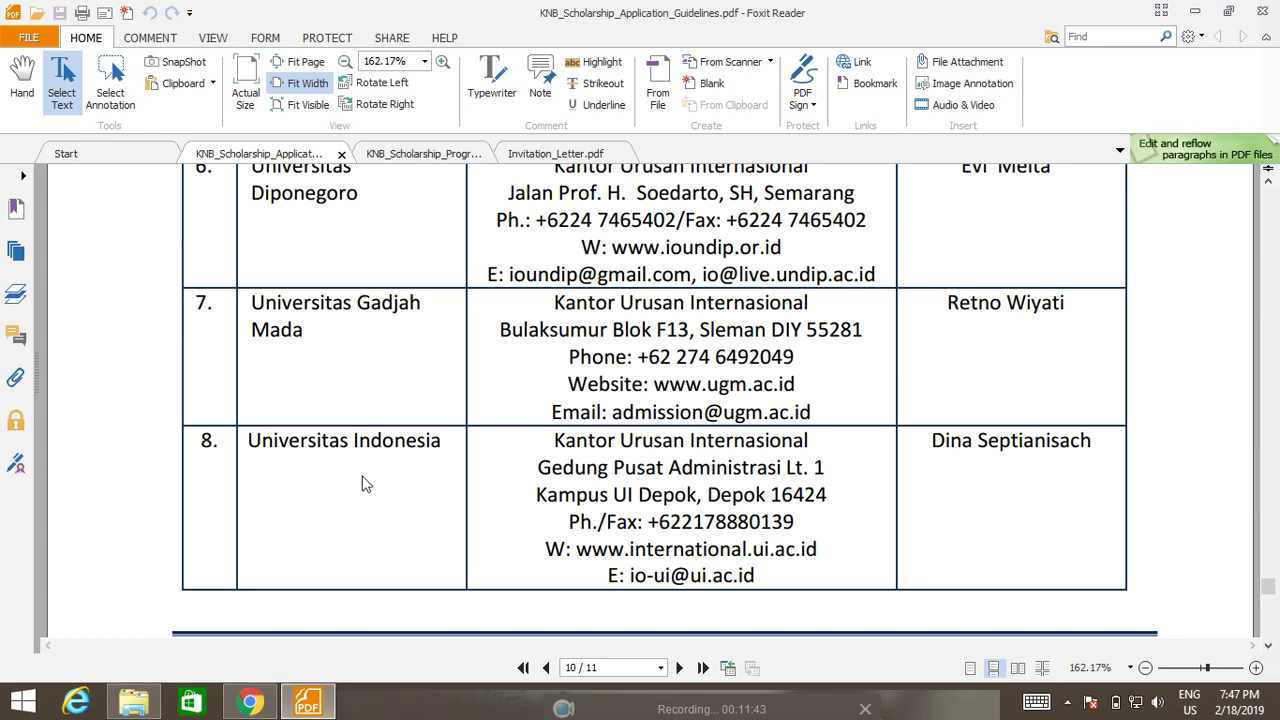
scroll(365, 480, down, 3)
scroll(394, 466, down, 1)
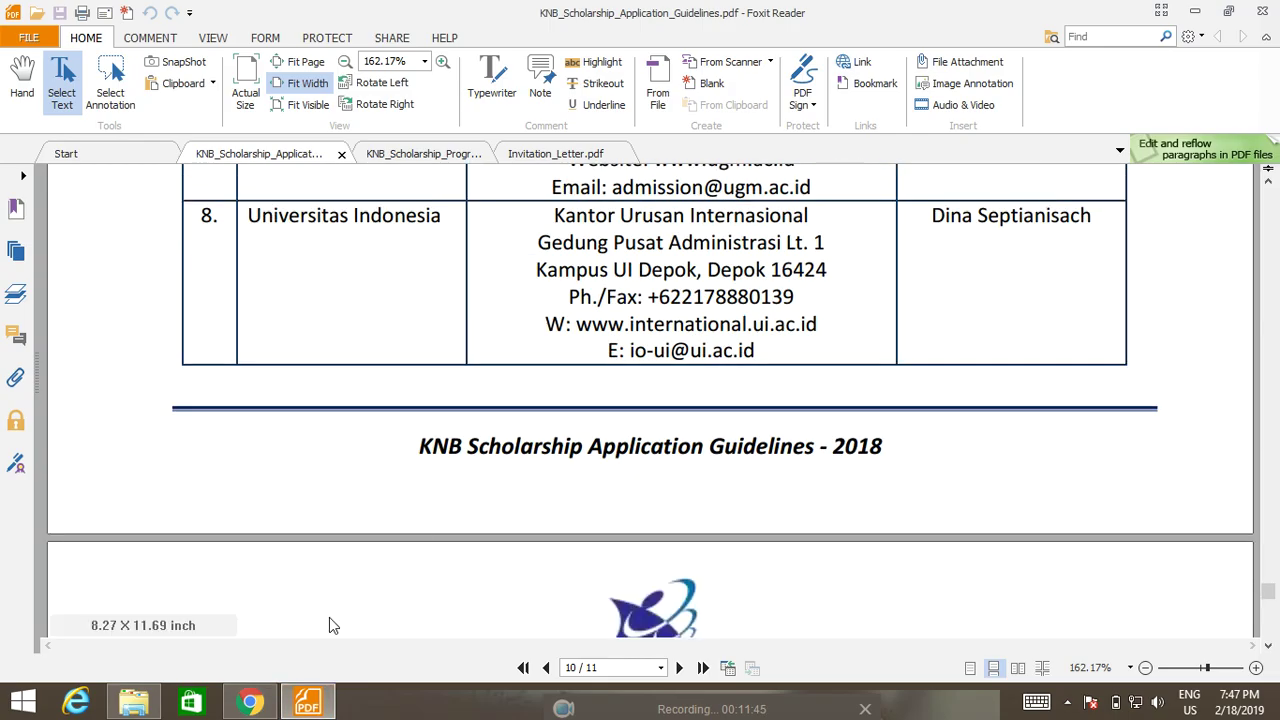
click(250, 701)
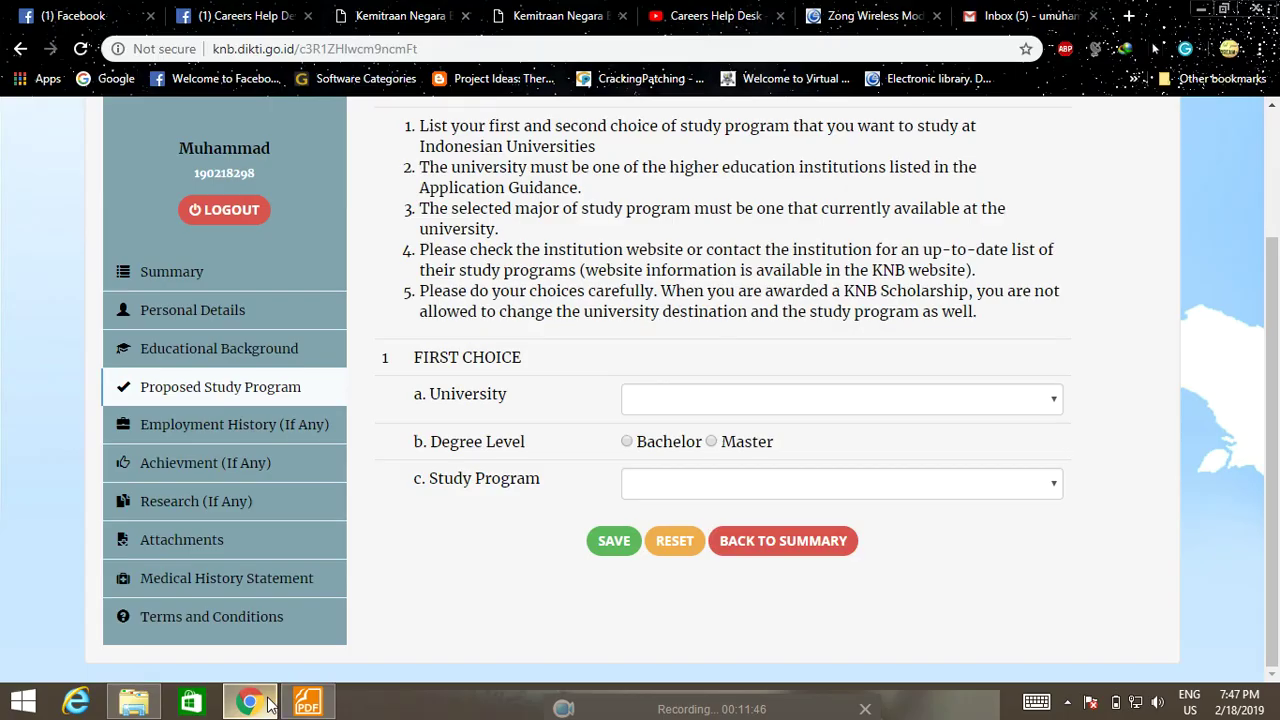
- Set the first choice to Universitas Negeri Malang, degree level Master, with Educational Management as the study program
click(1024, 406)
click(843, 186)
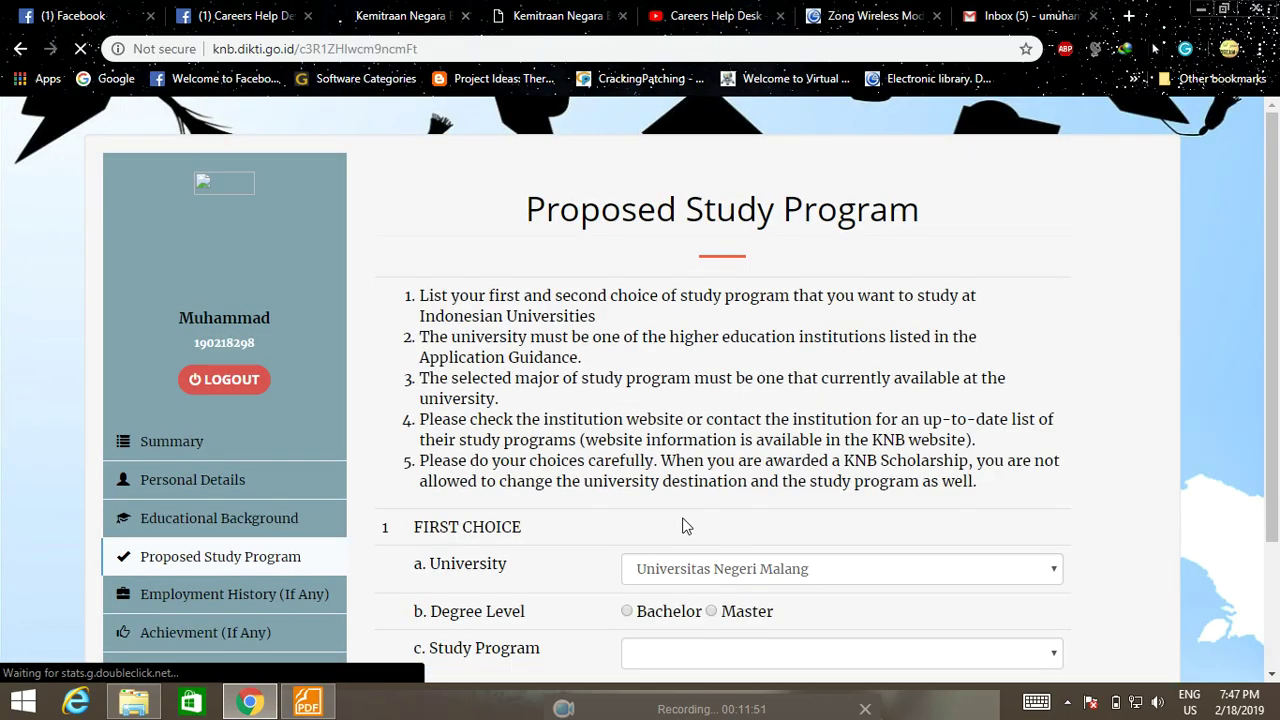
click(623, 447)
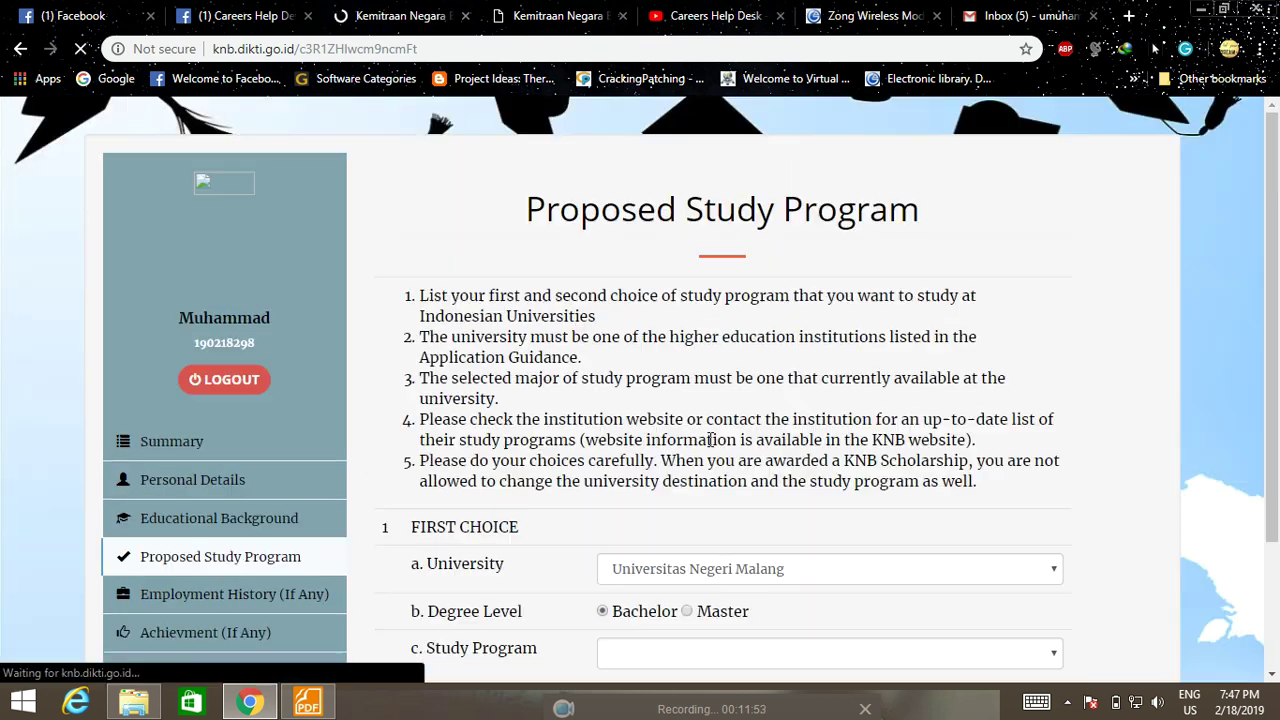
click(688, 444)
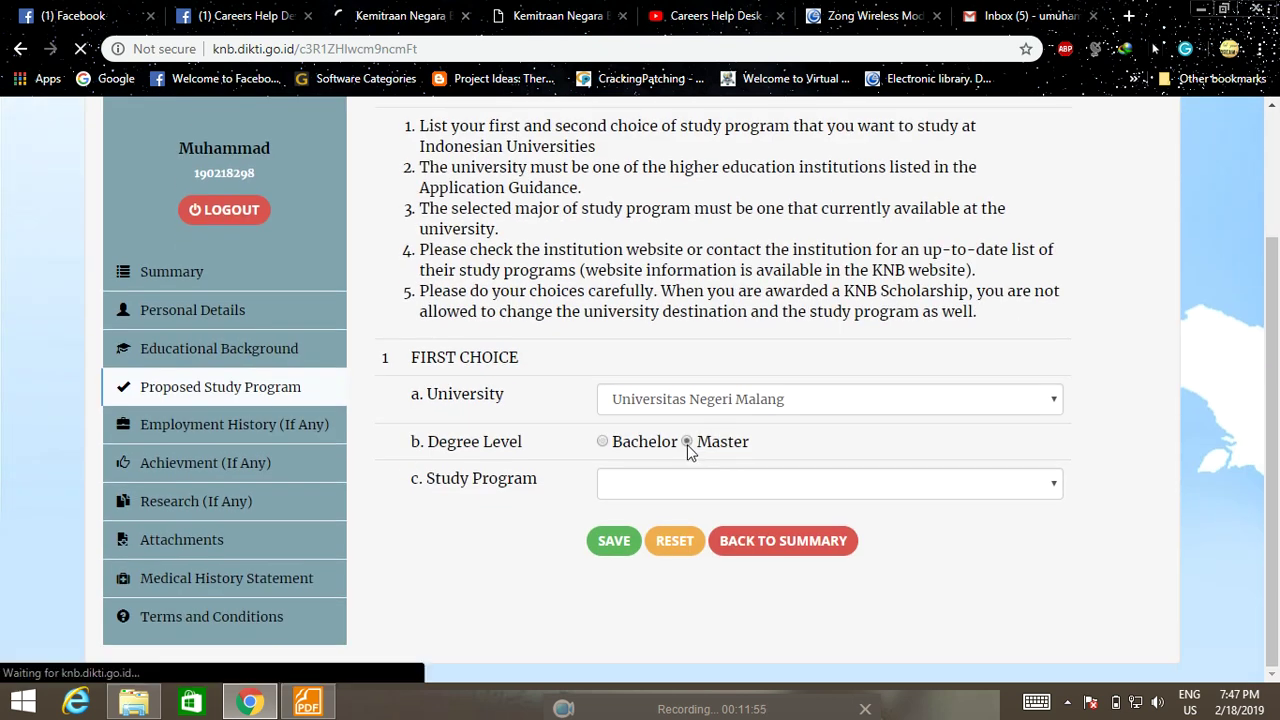
click(1003, 487)
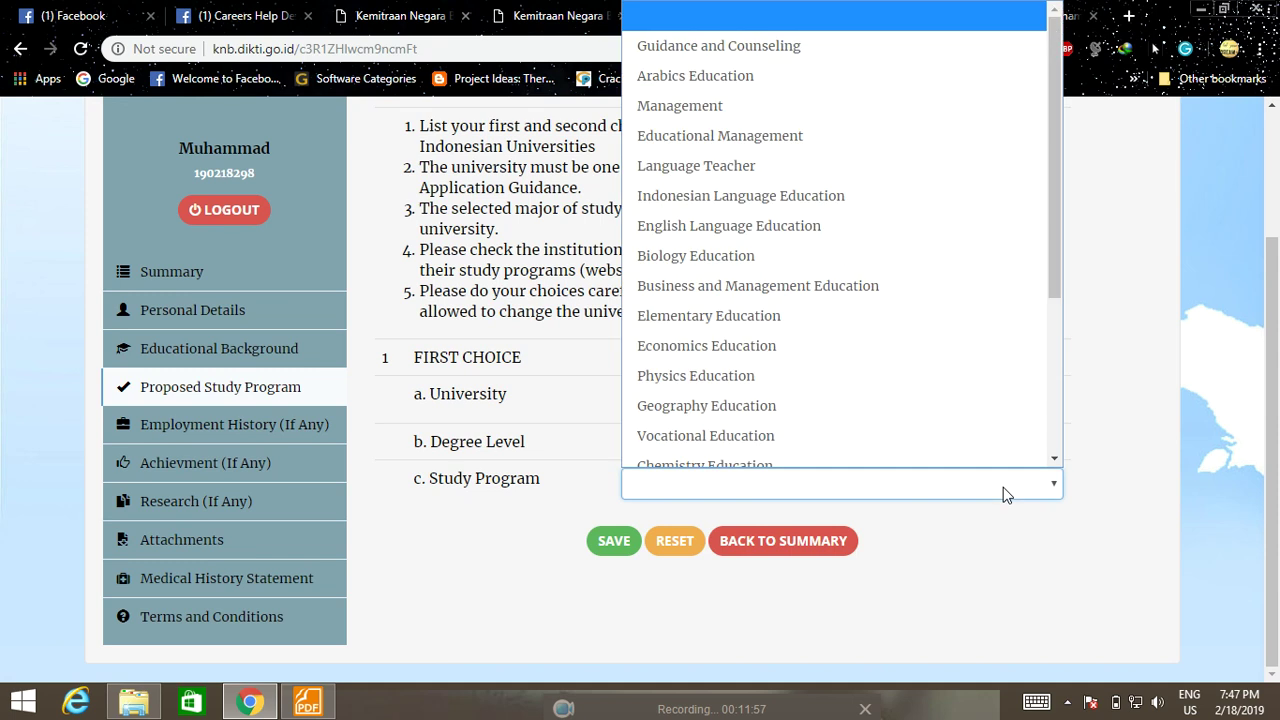
click(857, 134)
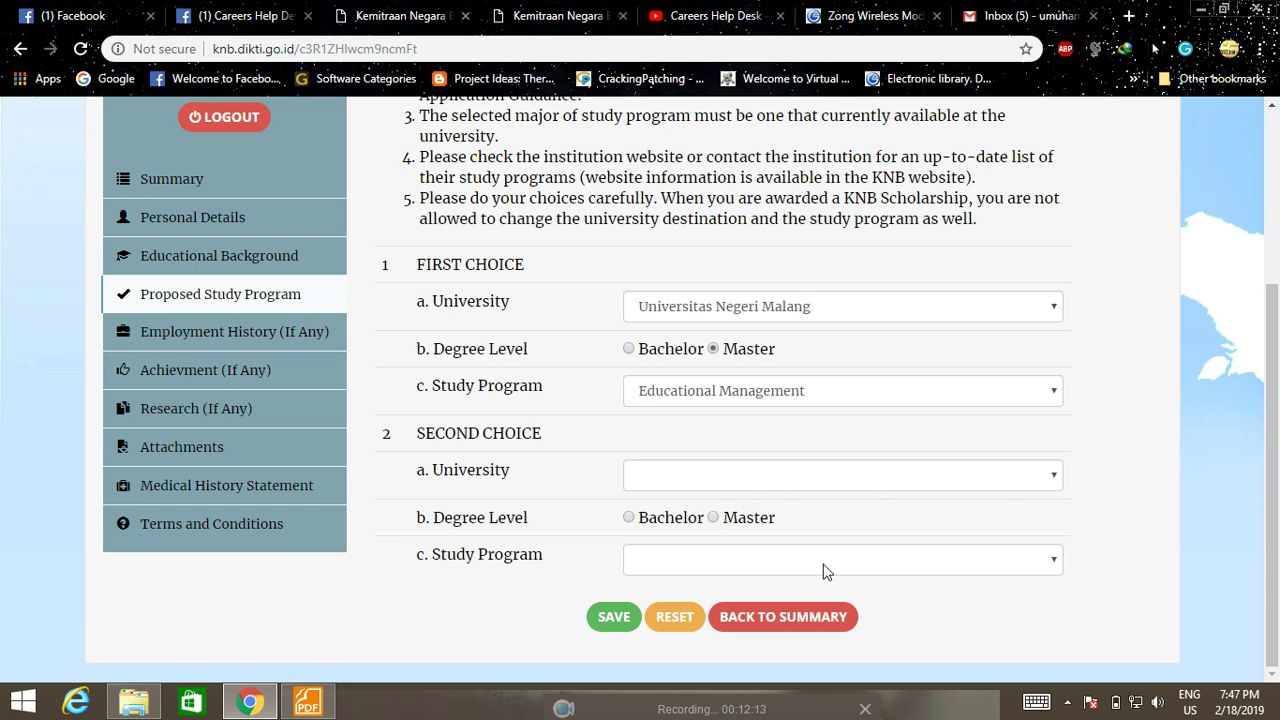
- Open the Employment History section and review its fields, including the options for the type of company
click(245, 337)
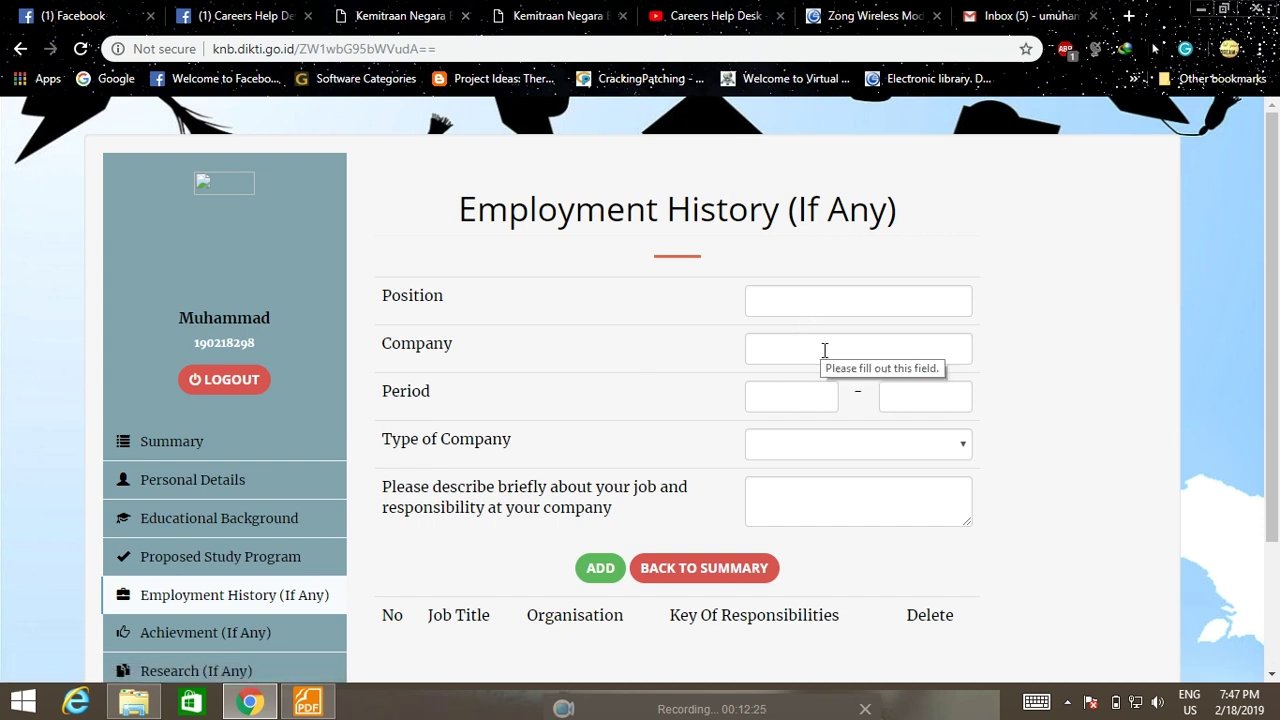
scroll(825, 349, down, 1)
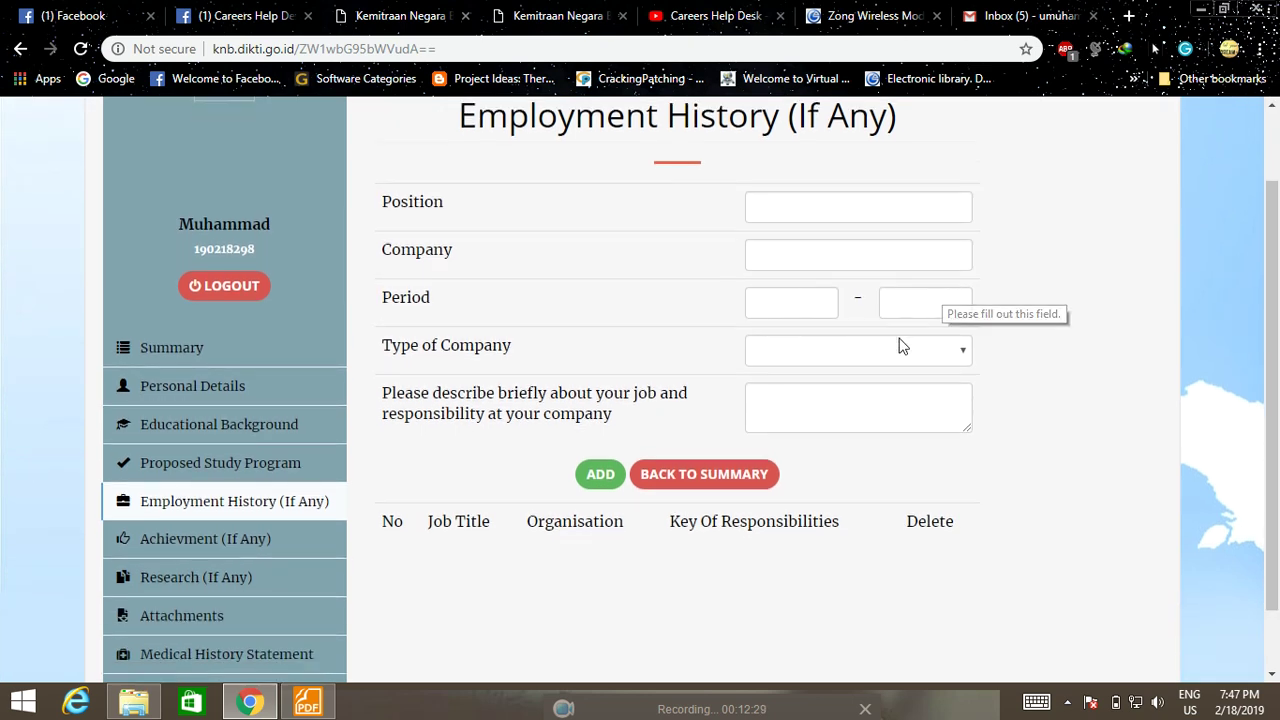
click(897, 350)
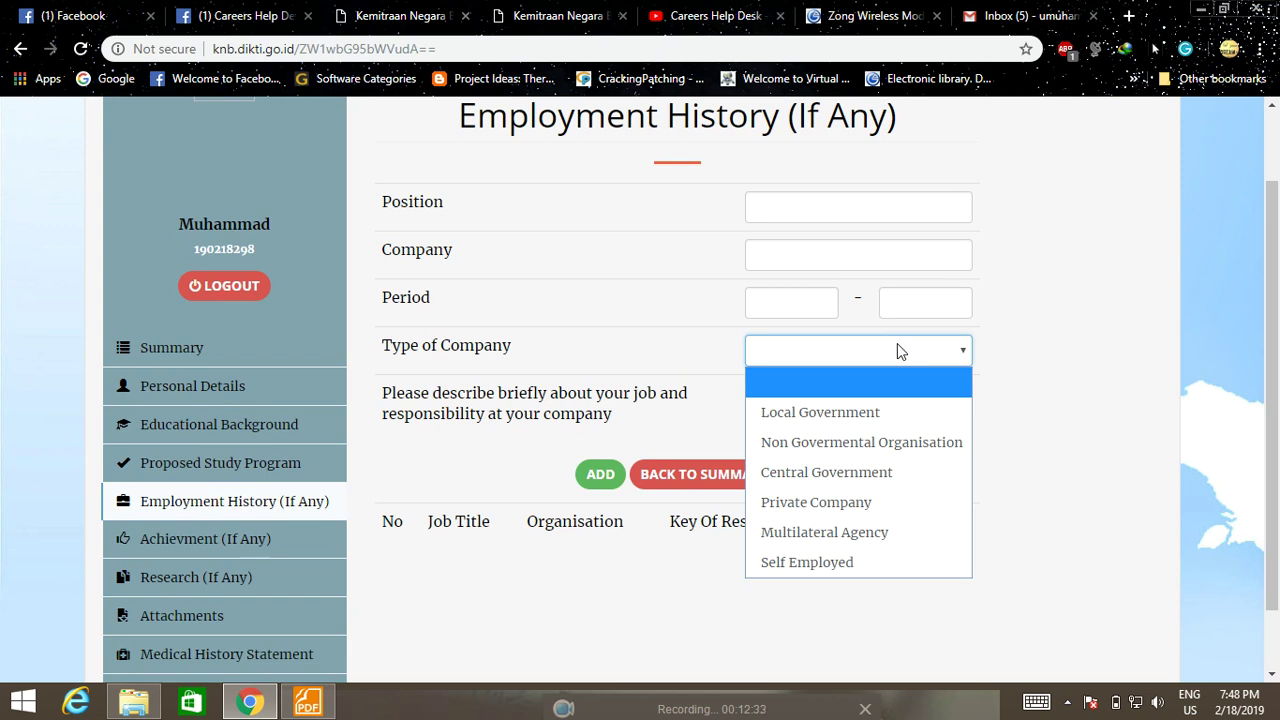
click(1075, 357)
scroll(1018, 350, down, 1)
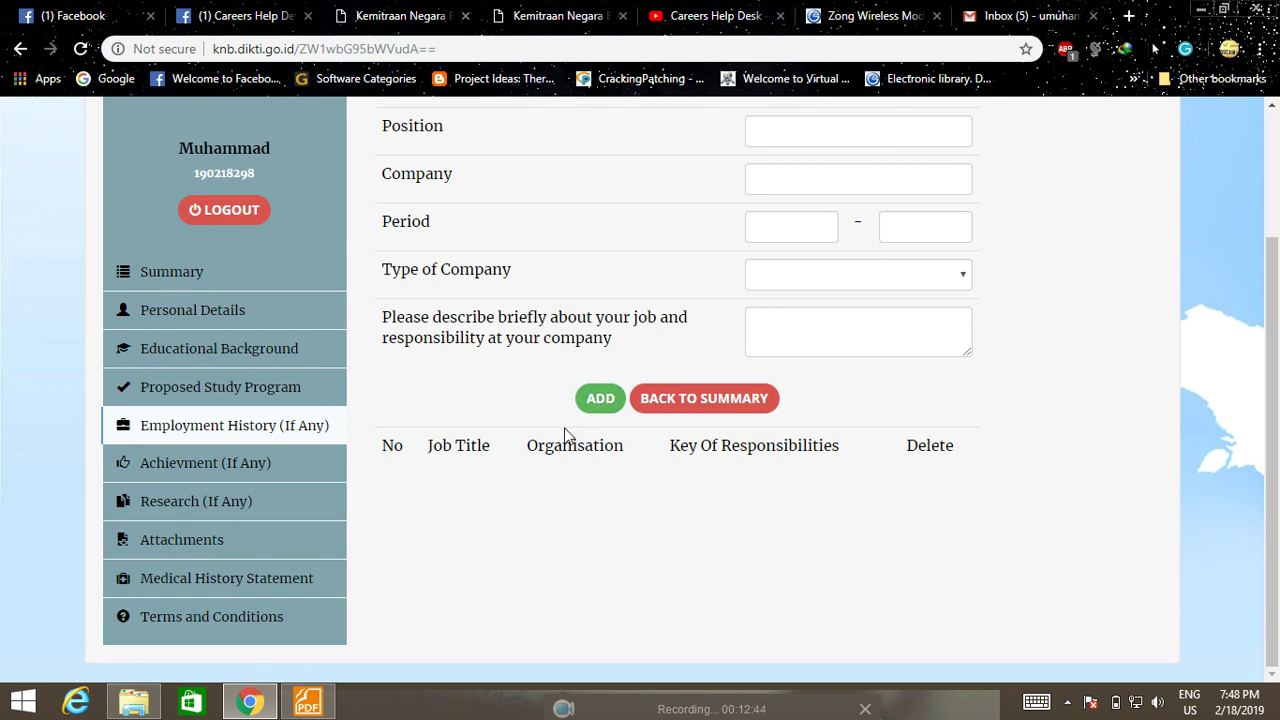
- Open the Achievement section and examine its type options and the name and year fields
click(244, 482)
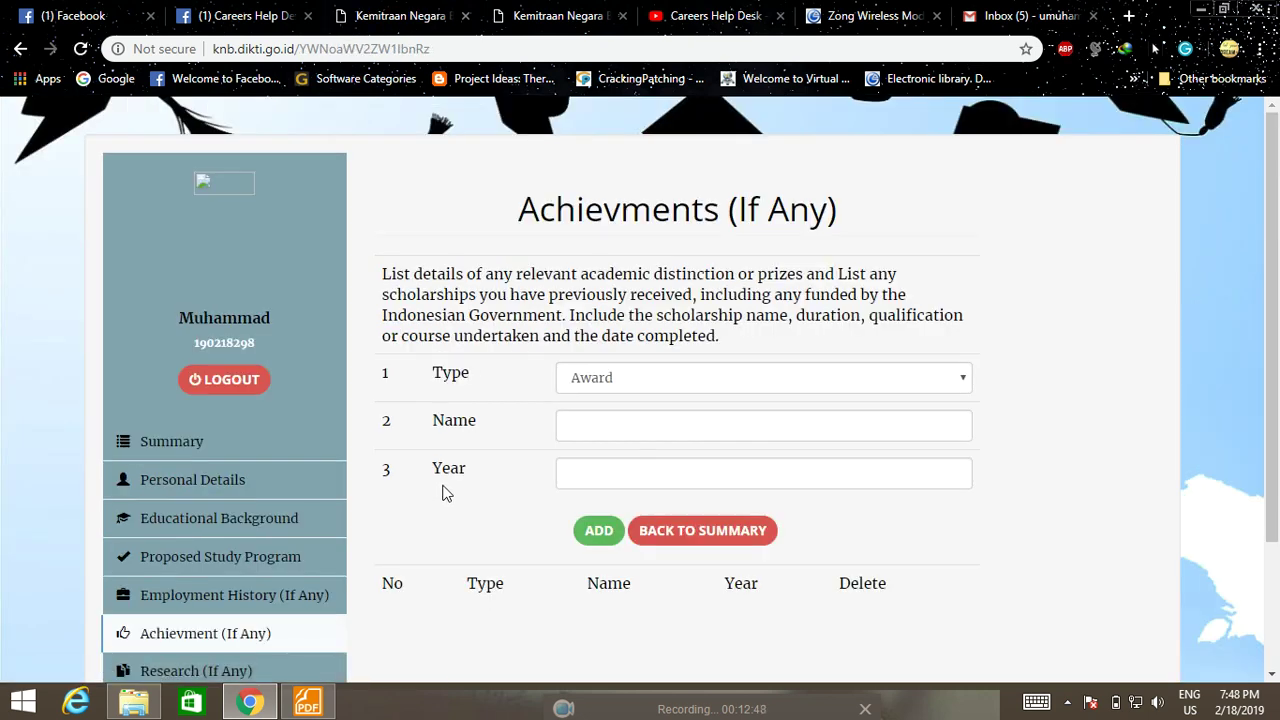
click(874, 377)
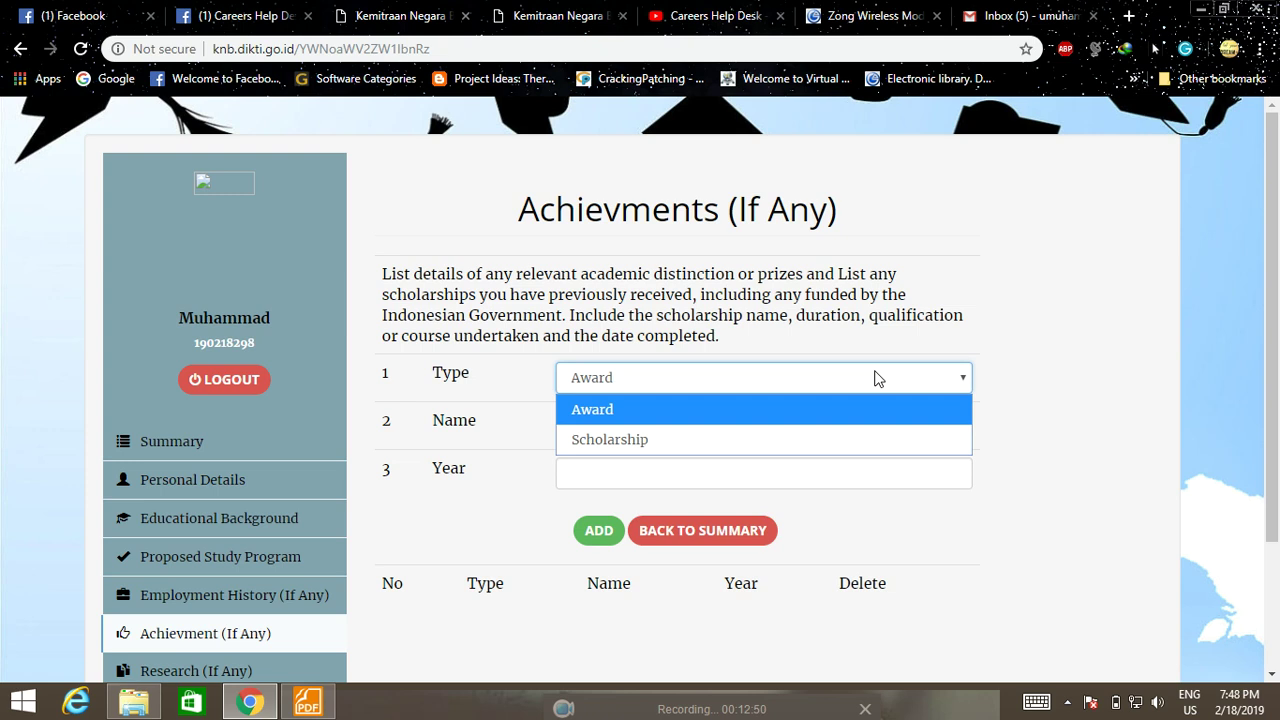
click(874, 377)
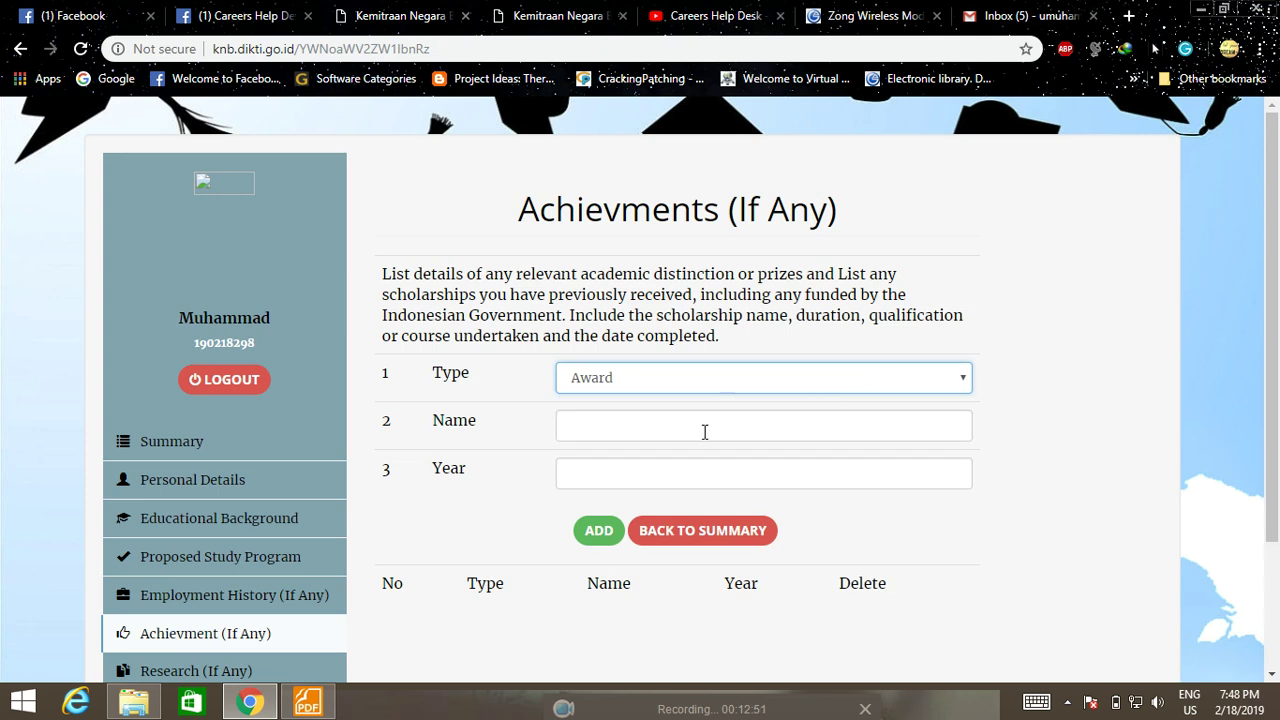
scroll(702, 447, down, 1)
scroll(574, 447, down, 1)
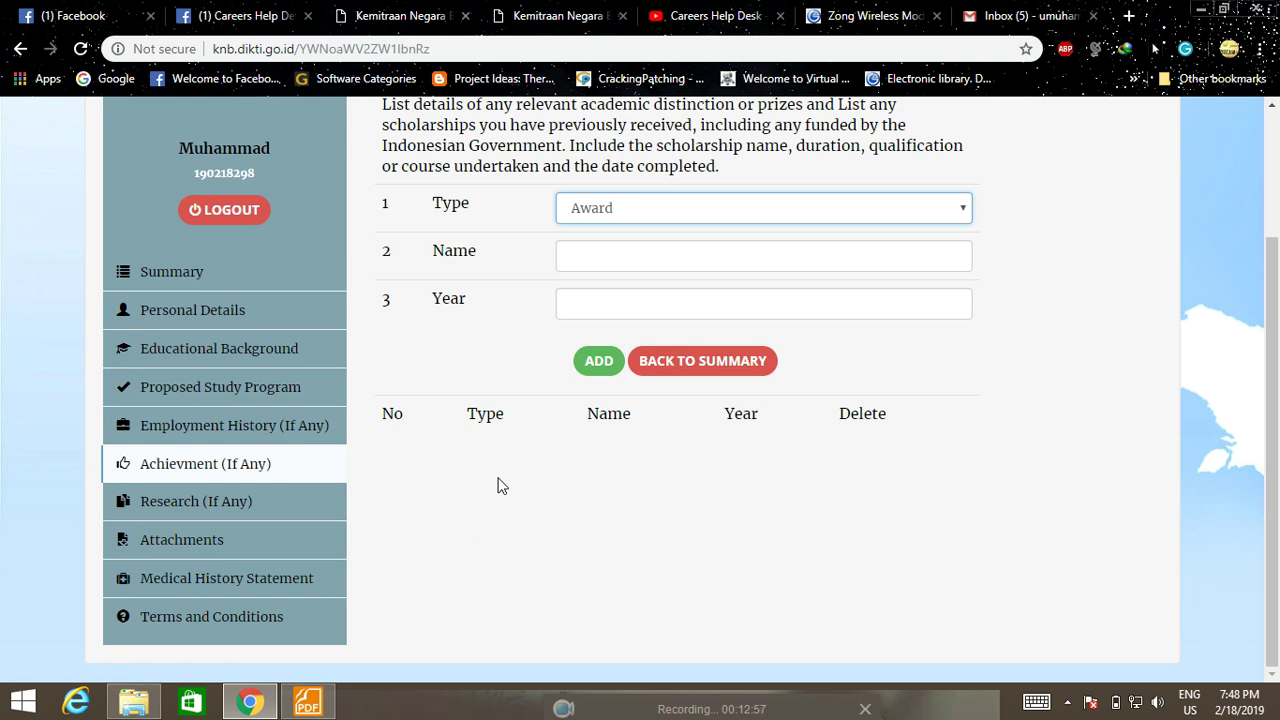
- Open the Research section and review its year, title, responsible, funding and publication fields
click(243, 502)
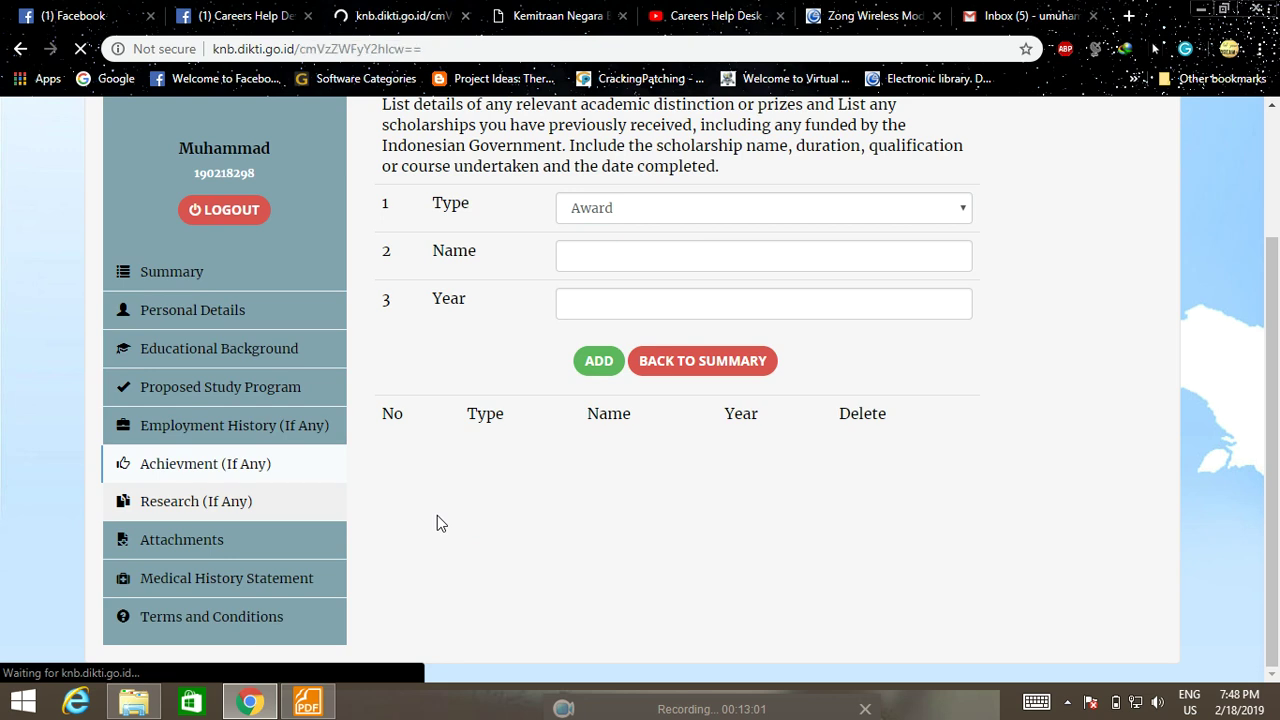
scroll(490, 495, down, 1)
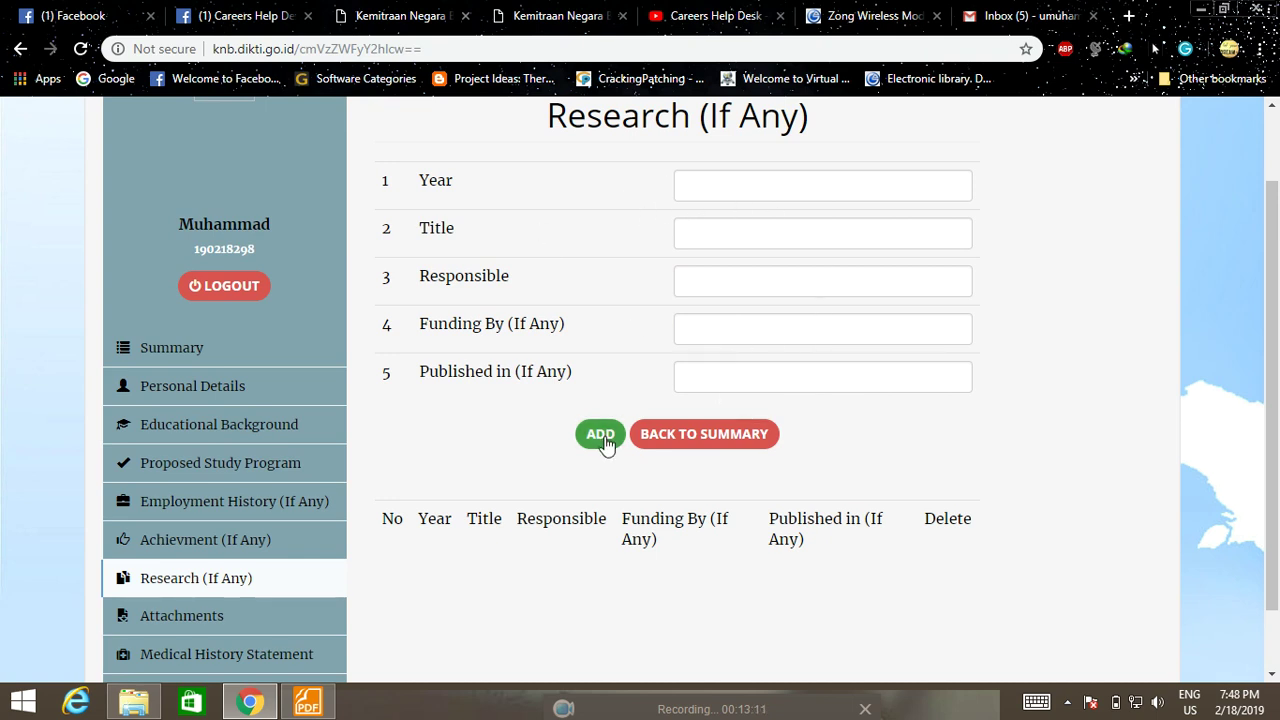
scroll(490, 460, down, 1)
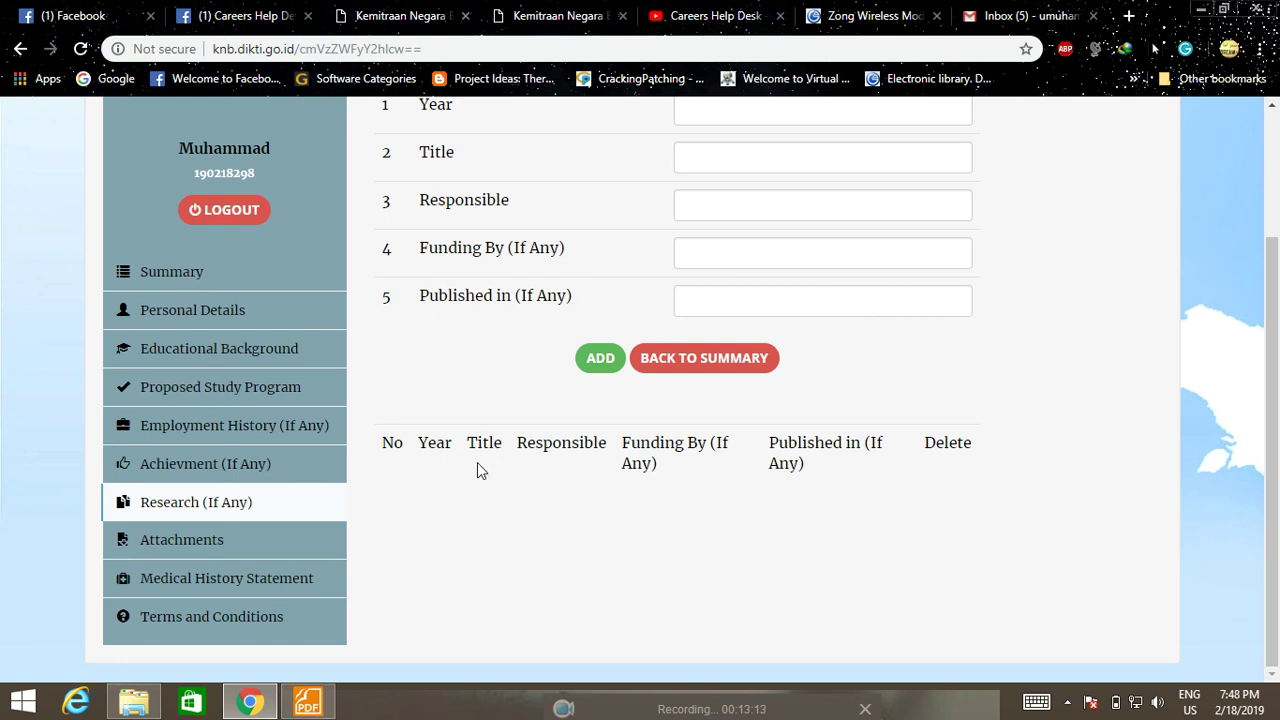
- Open the Attachments section and review the uploads for two academic recommendations and the Indonesian embassy and government recommendation letters
click(241, 554)
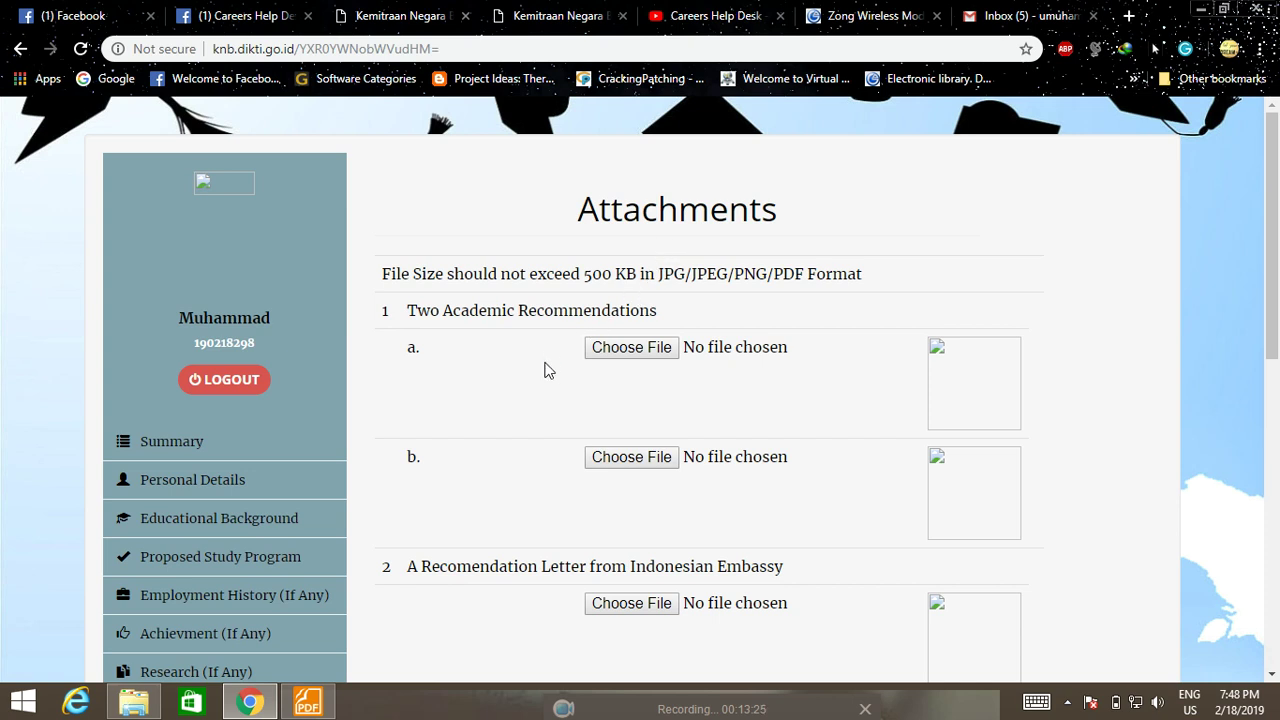
scroll(549, 363, down, 1)
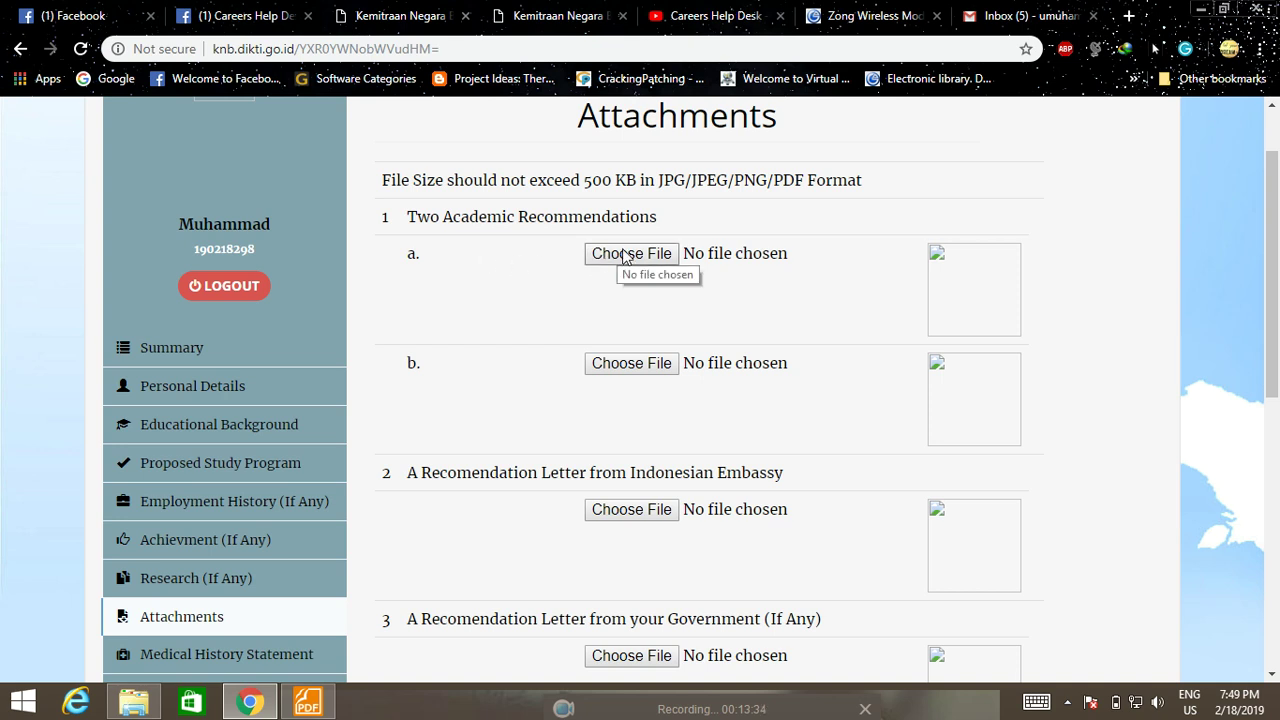
scroll(652, 362, down, 1)
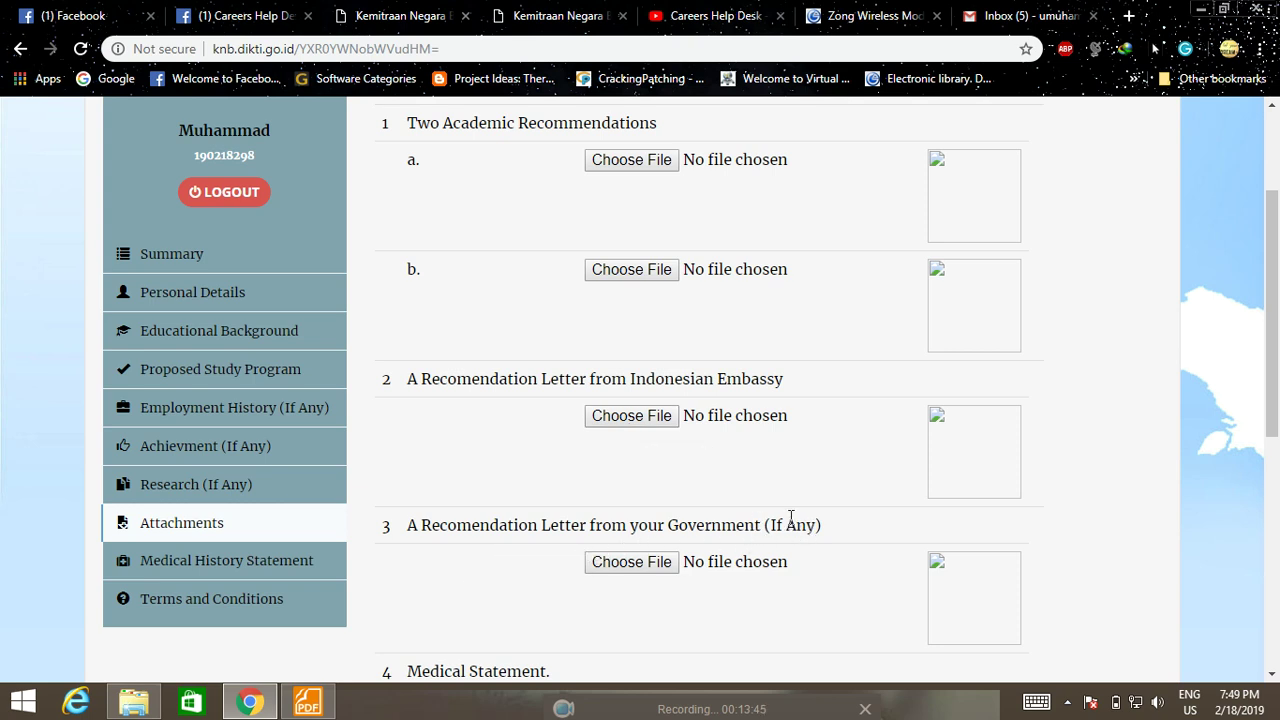
scroll(760, 556, down, 2)
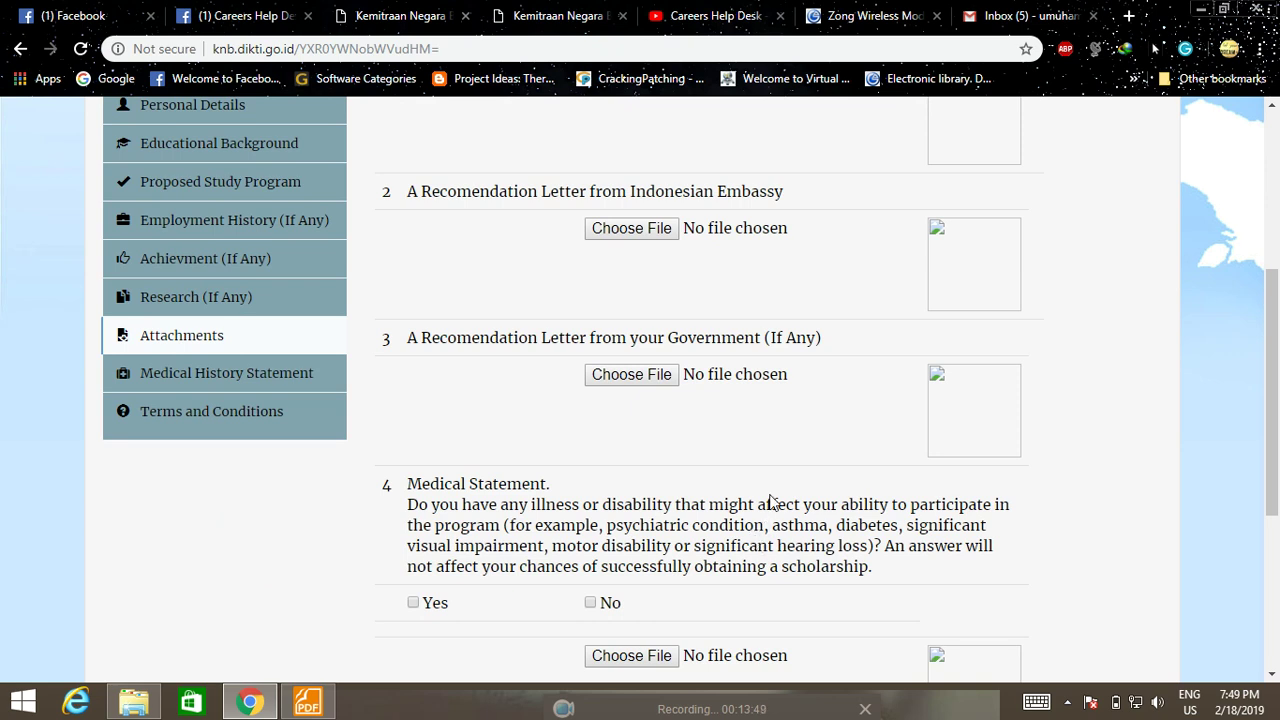
scroll(714, 450, up, 2)
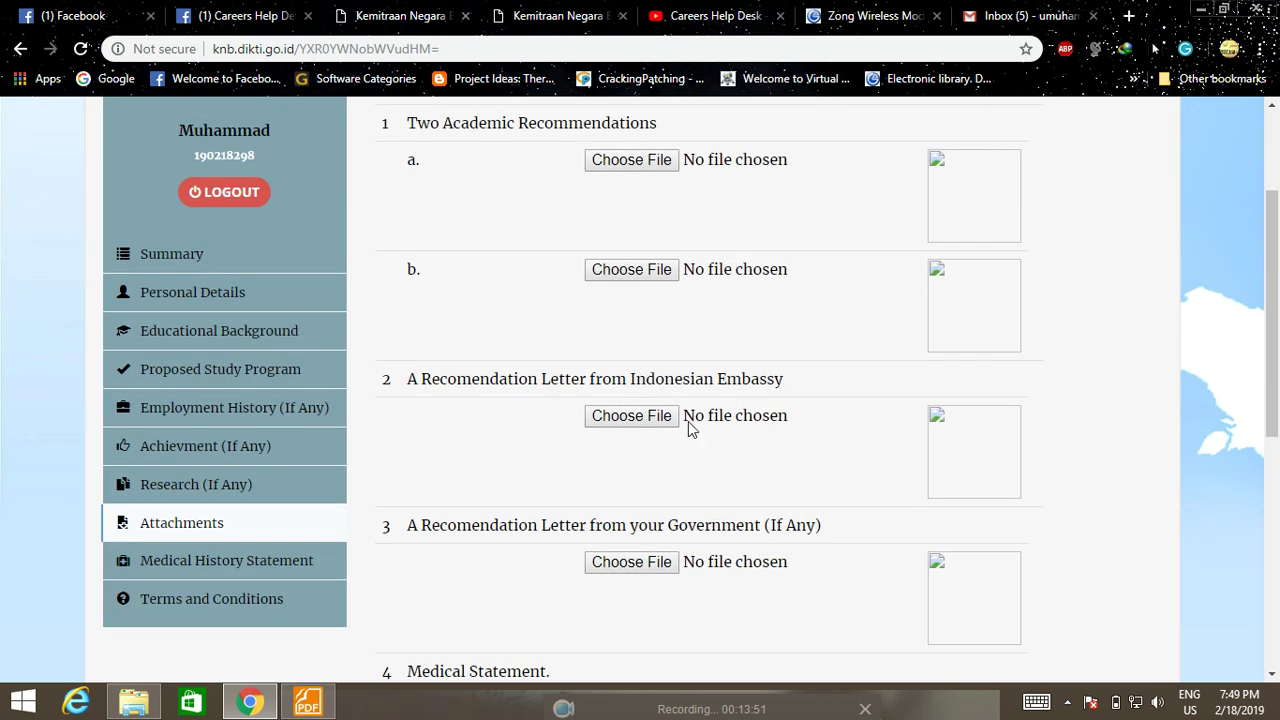
scroll(666, 424, down, 1)
scroll(668, 427, down, 1)
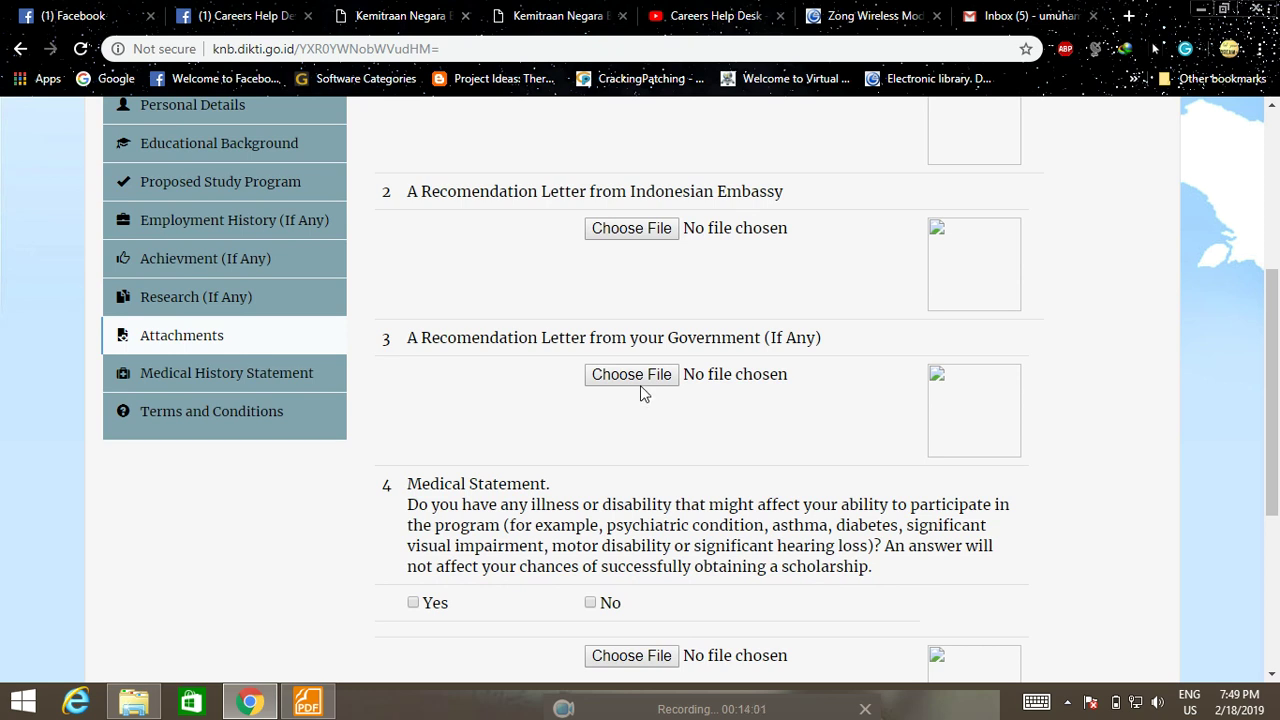
- Examine the medical statement question with its file upload and the English proficiency certificate attachment
scroll(640, 409, down, 3)
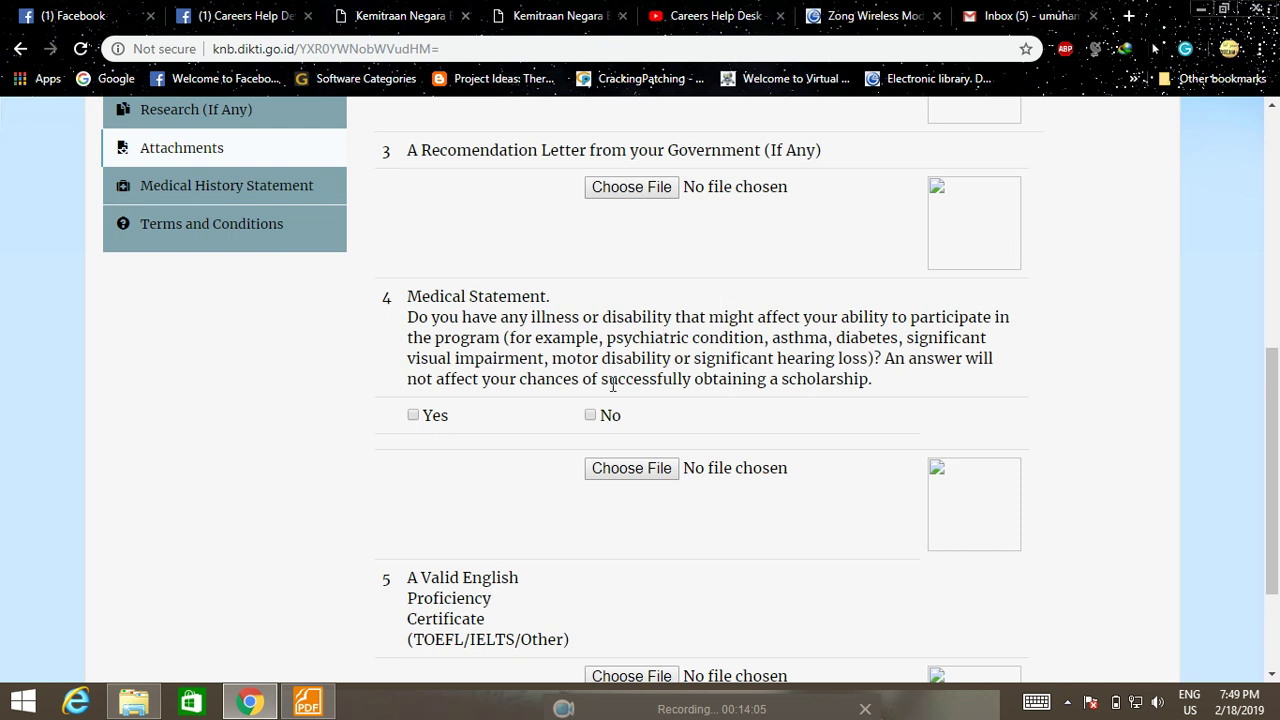
scroll(642, 466, down, 1)
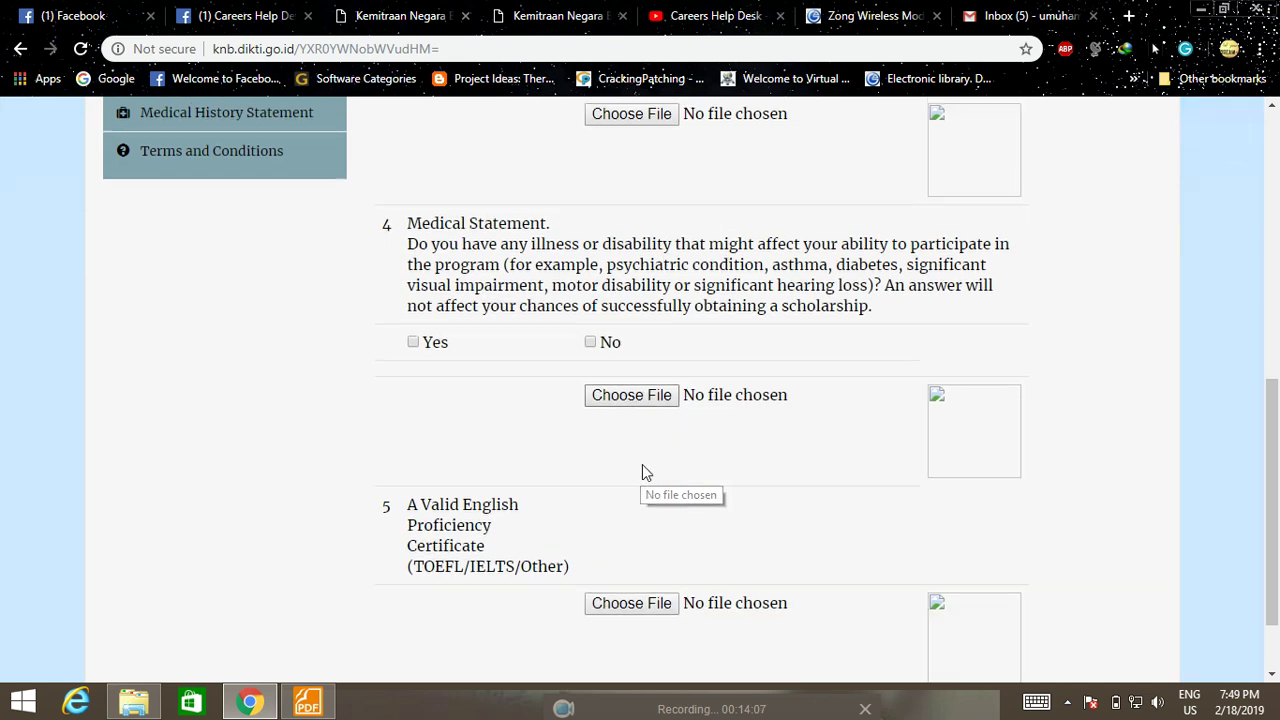
scroll(642, 464, down, 3)
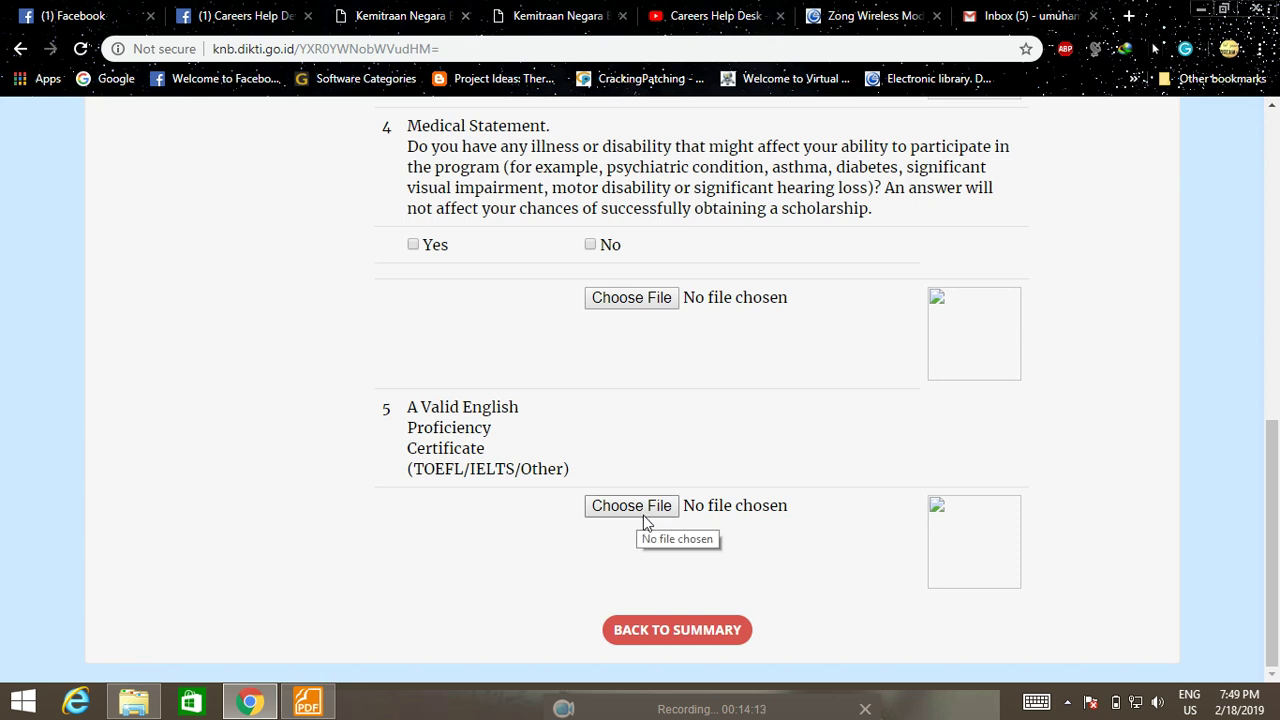
scroll(599, 485, up, 4)
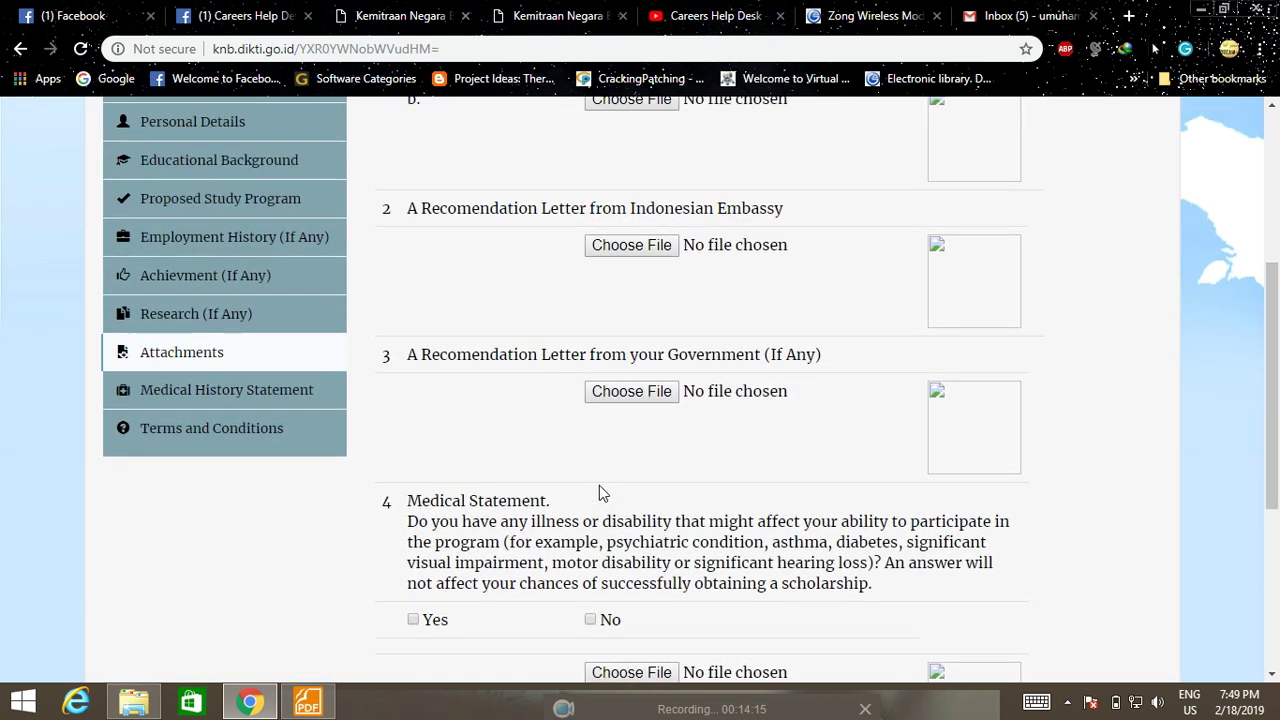
scroll(601, 492, down, 3)
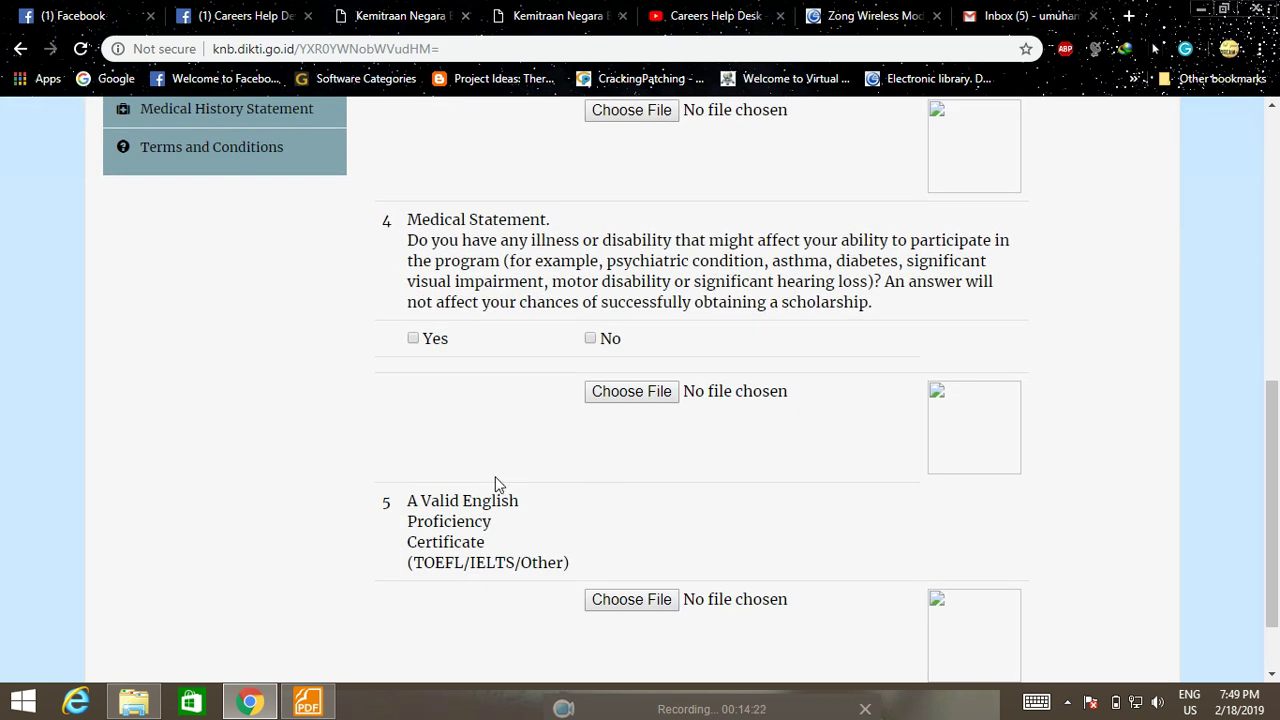
scroll(491, 485, up, 1)
- Open the Medical History Statement section and review its yes/no health questions through to the closing declaration
click(228, 207)
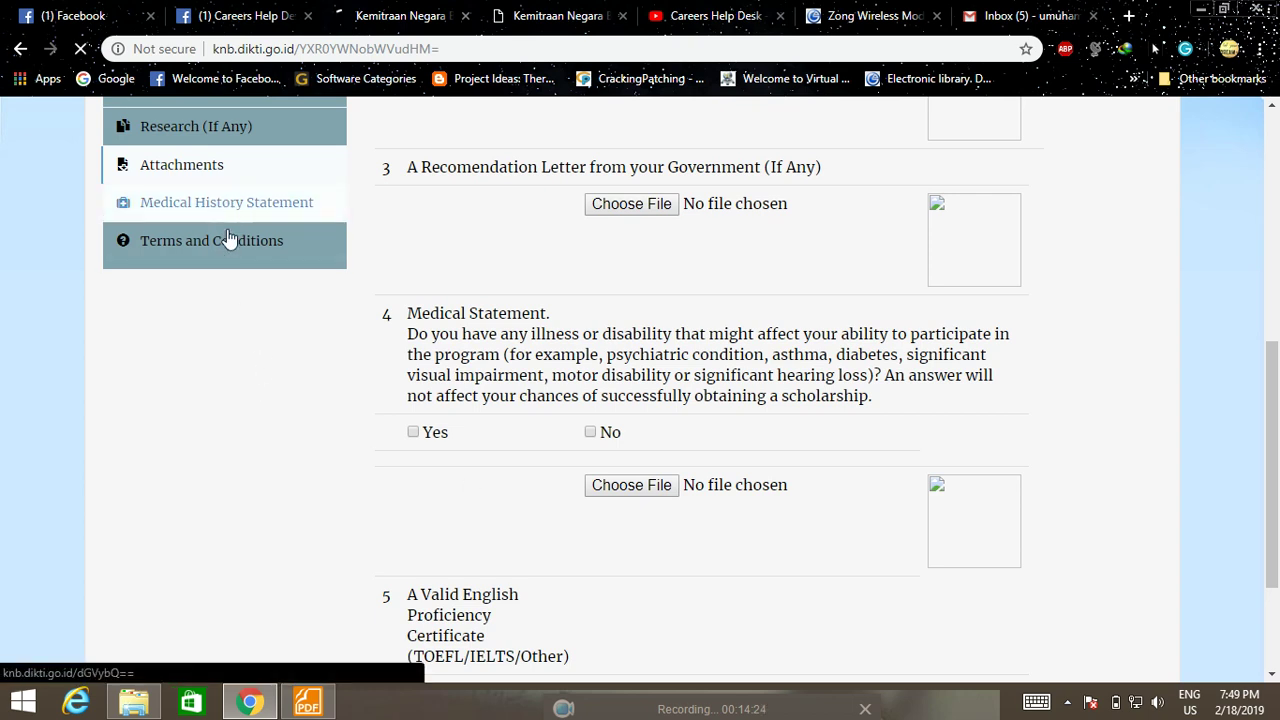
scroll(812, 477, down, 3)
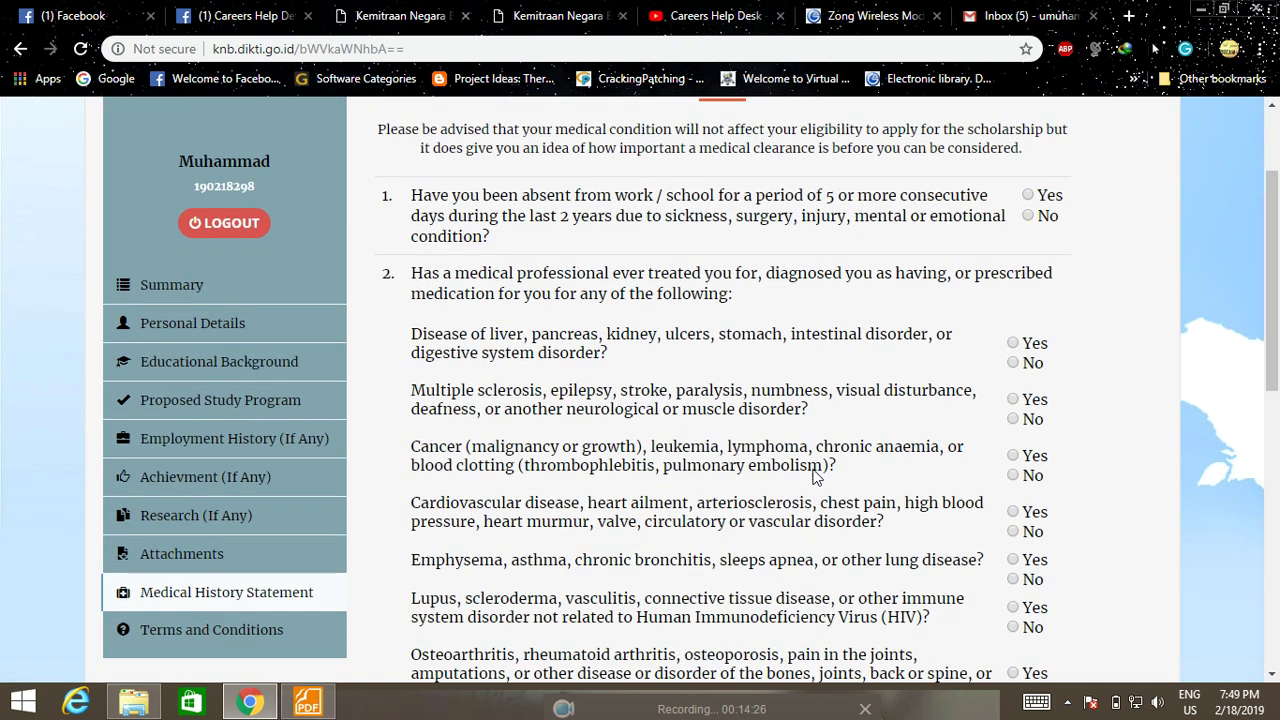
scroll(555, 508, up, 2)
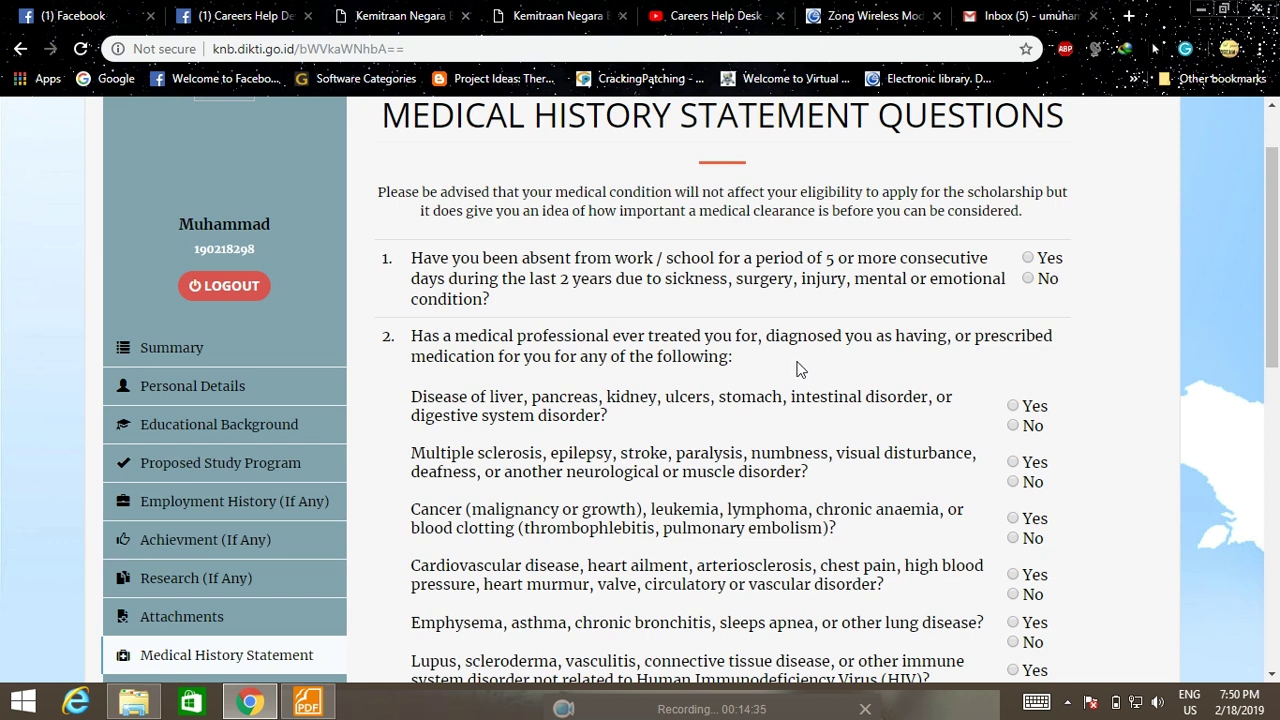
scroll(906, 374, down, 2)
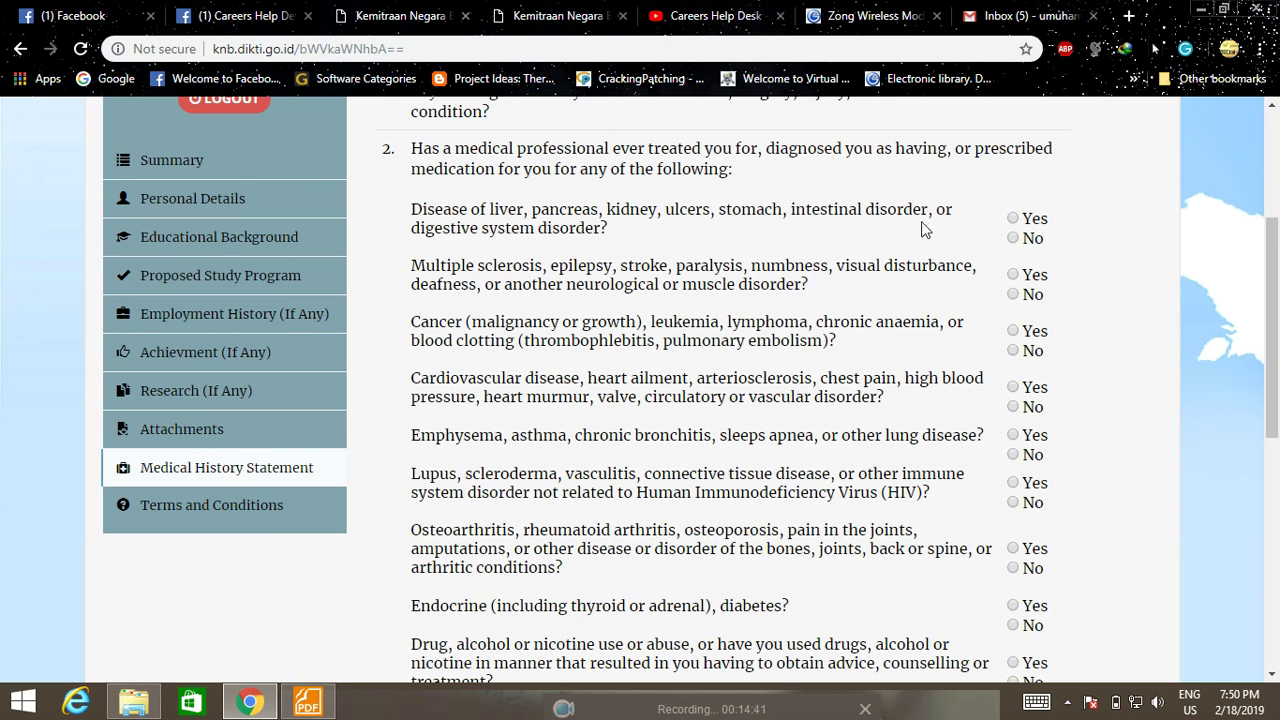
scroll(810, 454, down, 3)
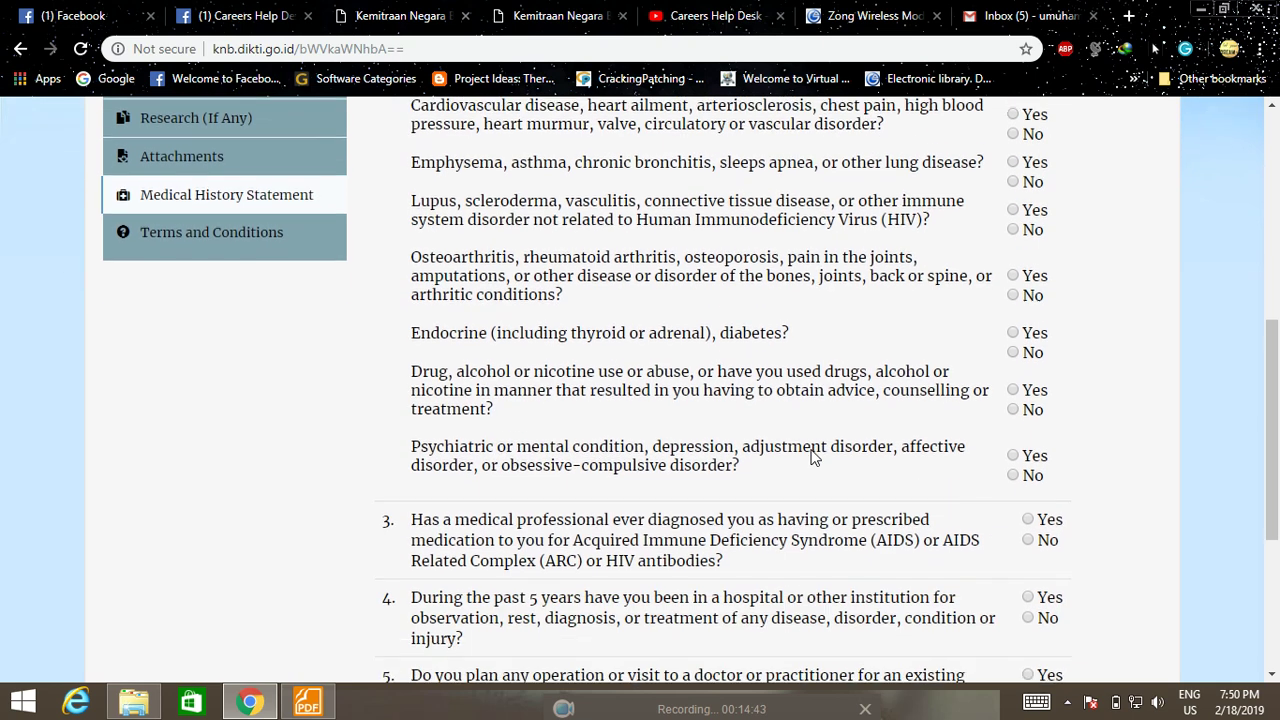
scroll(815, 457, down, 2)
scroll(815, 457, down, 2)
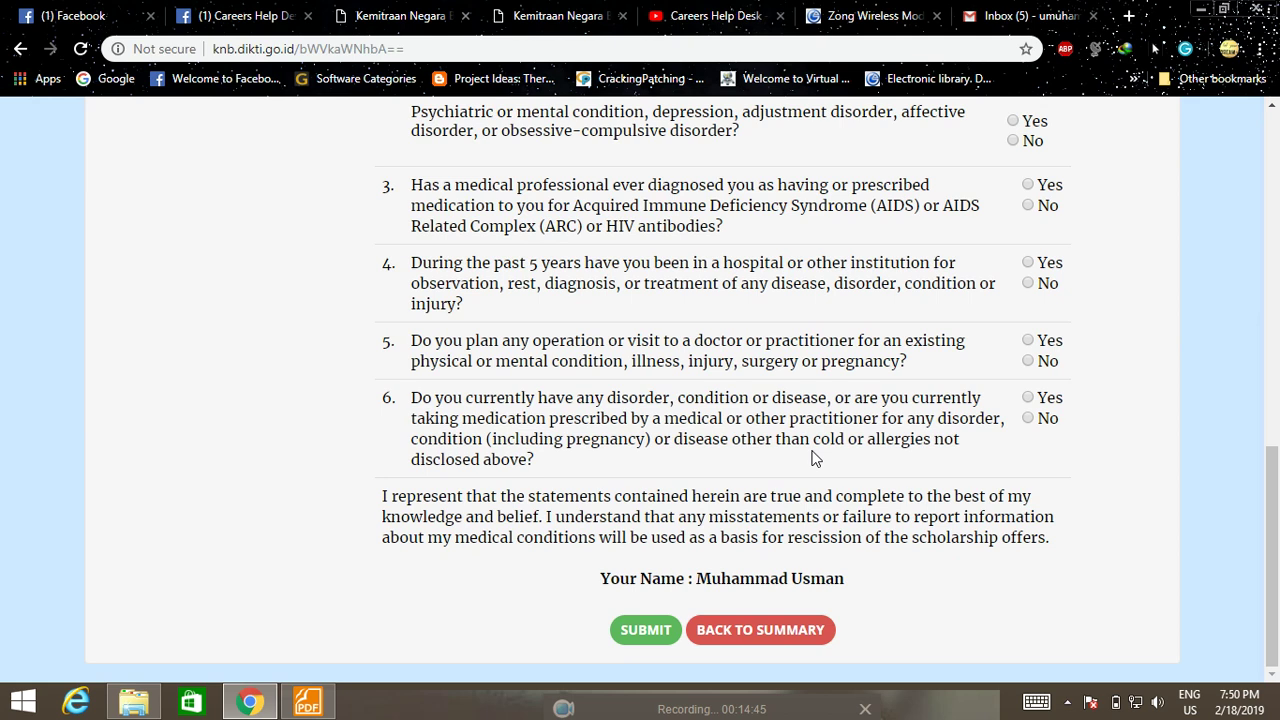
- Open the Terms and Conditions section and agree with the disclaimer below the declaration
scroll(814, 457, up, 5)
click(208, 372)
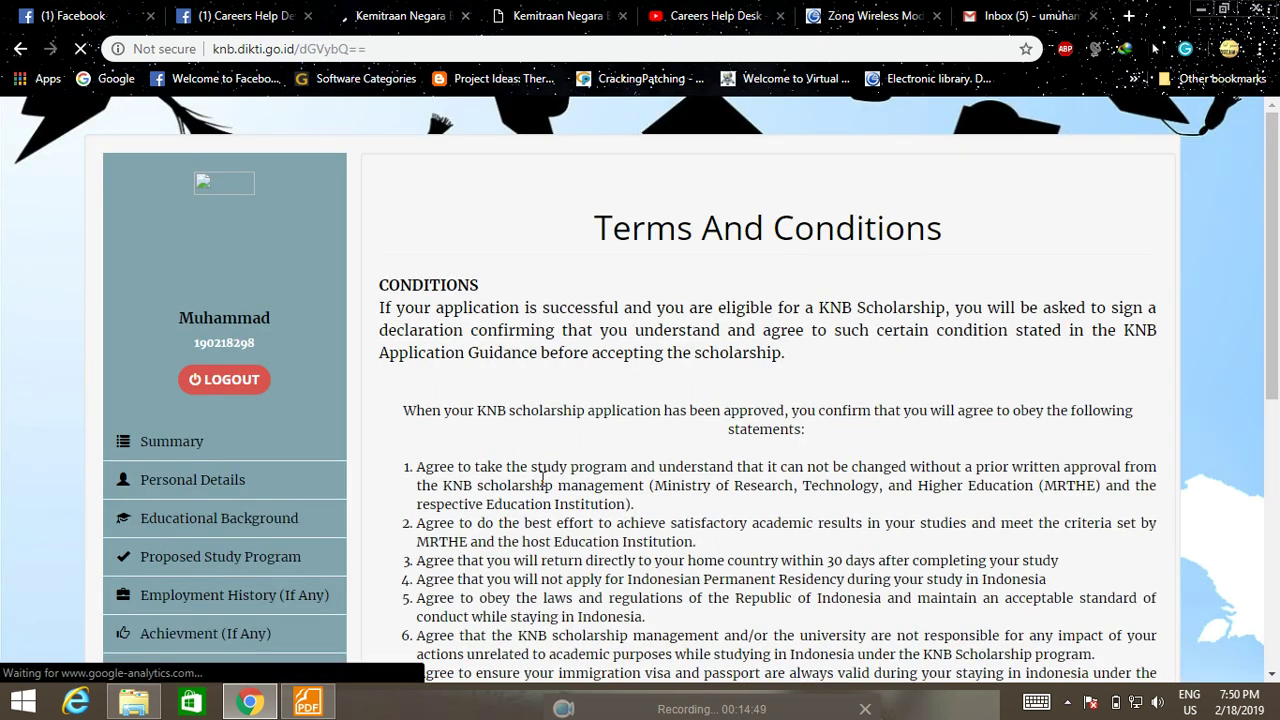
scroll(540, 475, down, 3)
scroll(549, 484, down, 3)
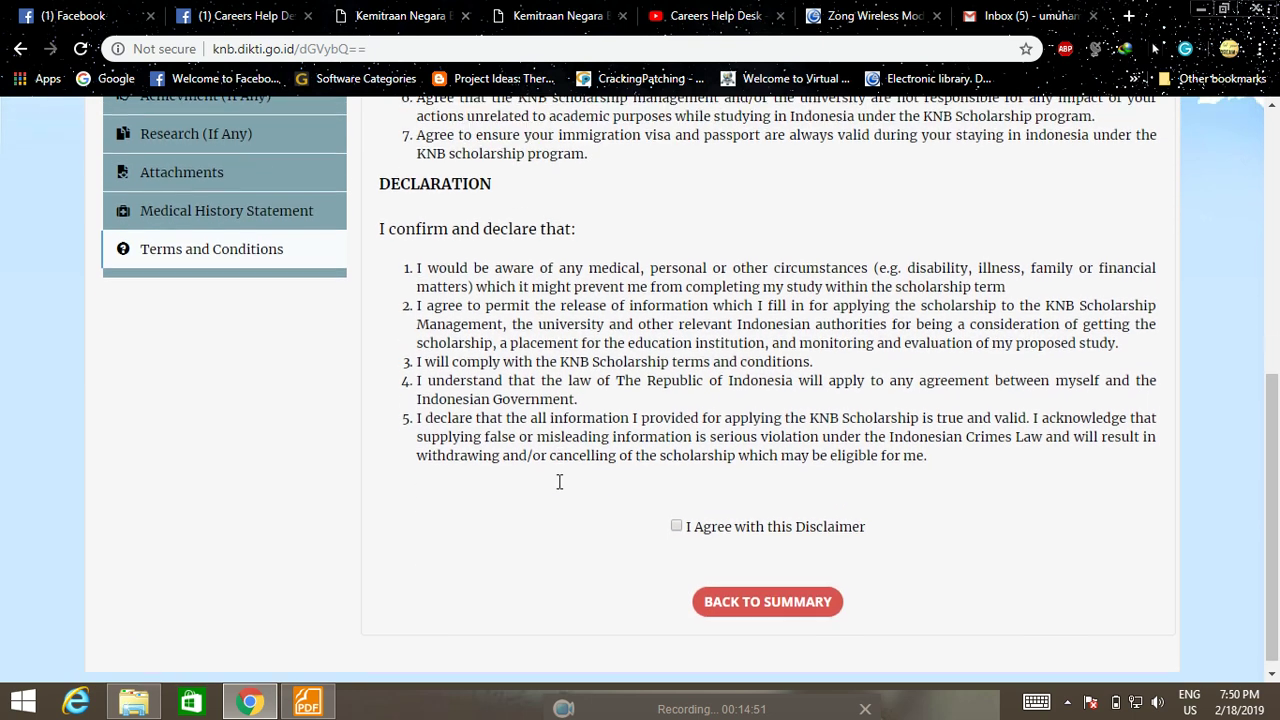
click(677, 517)
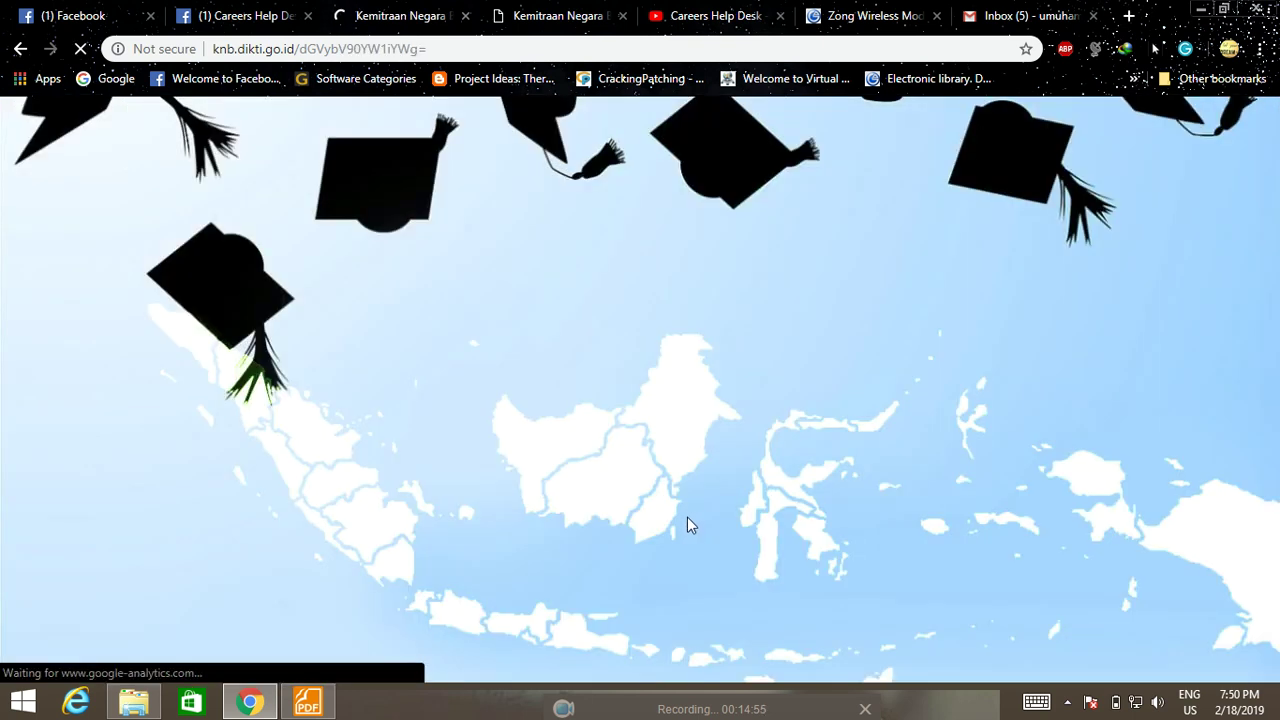
scroll(693, 514, down, 2)
scroll(693, 514, down, 4)
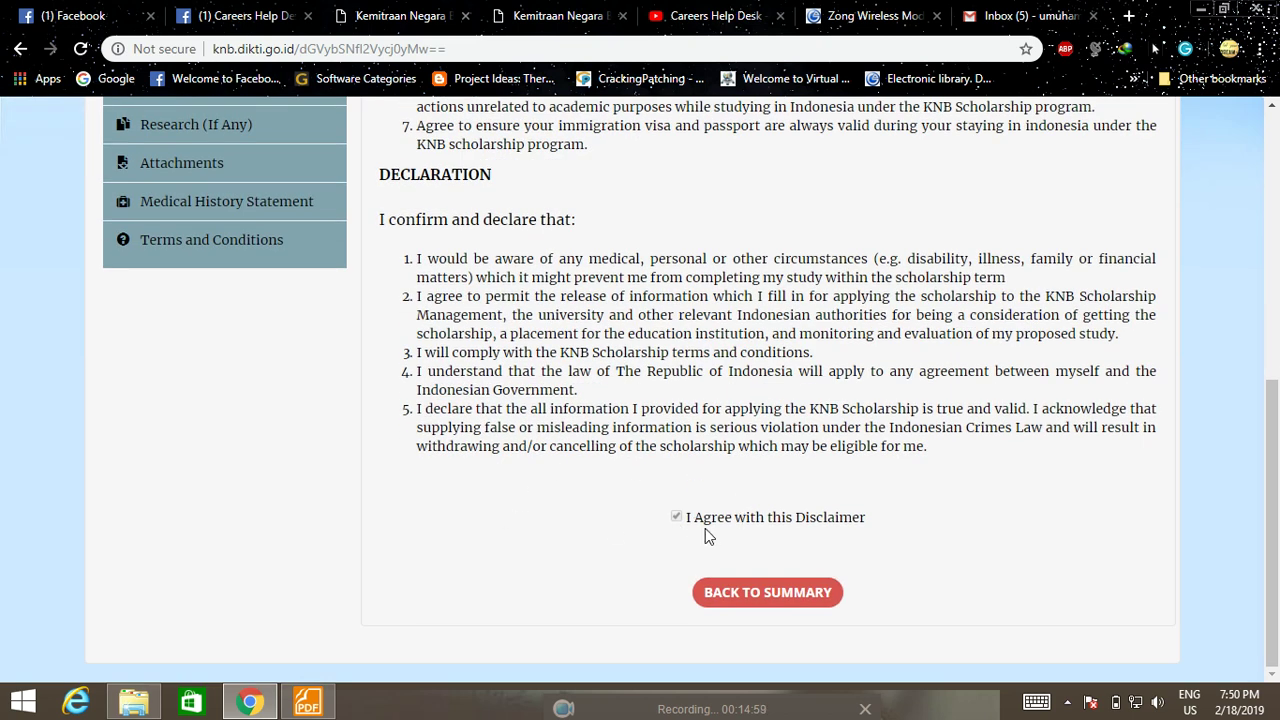
- Review the numbered scholarship conditions on the Terms and Conditions page
scroll(642, 530, up, 6)
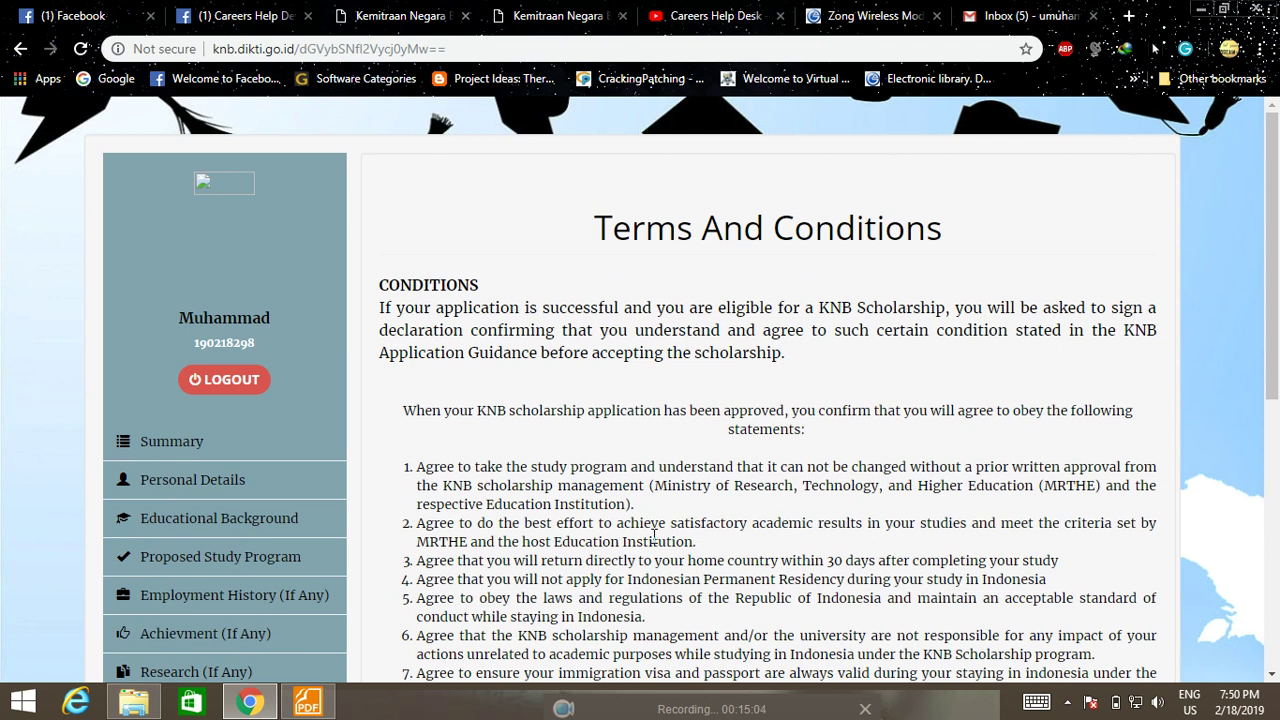
scroll(657, 467, down, 2)
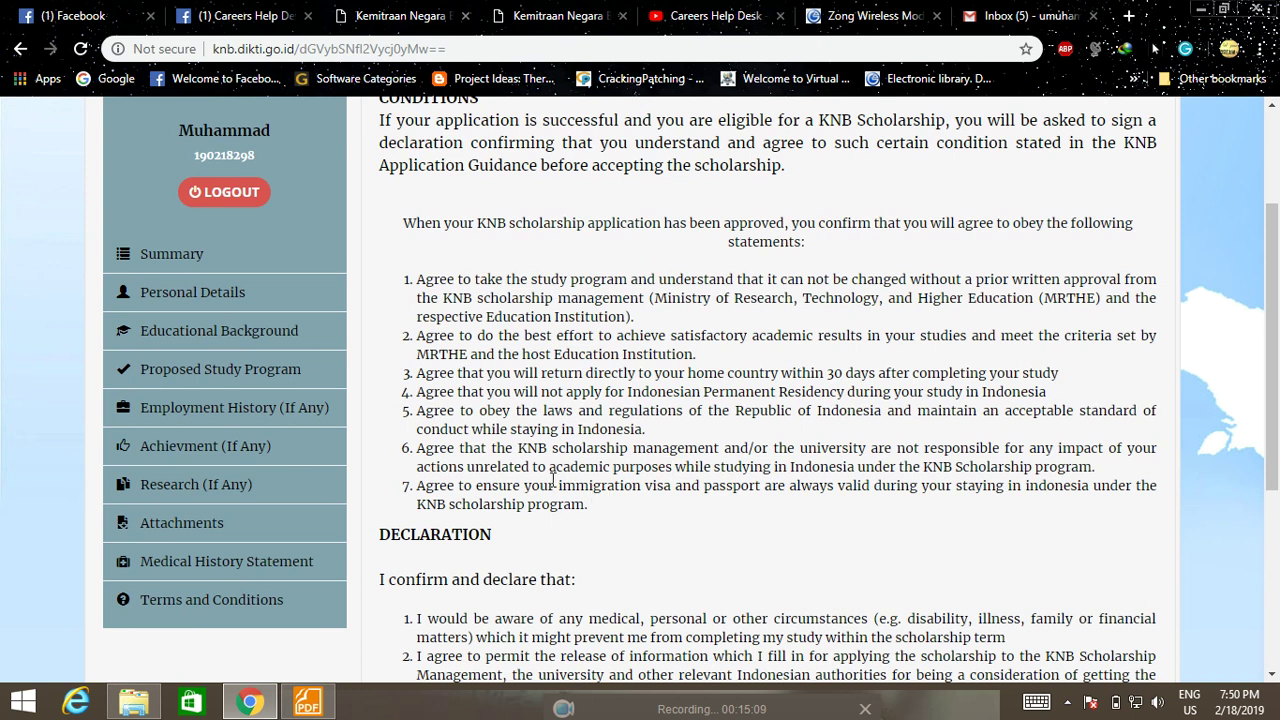
scroll(553, 480, up, 2)
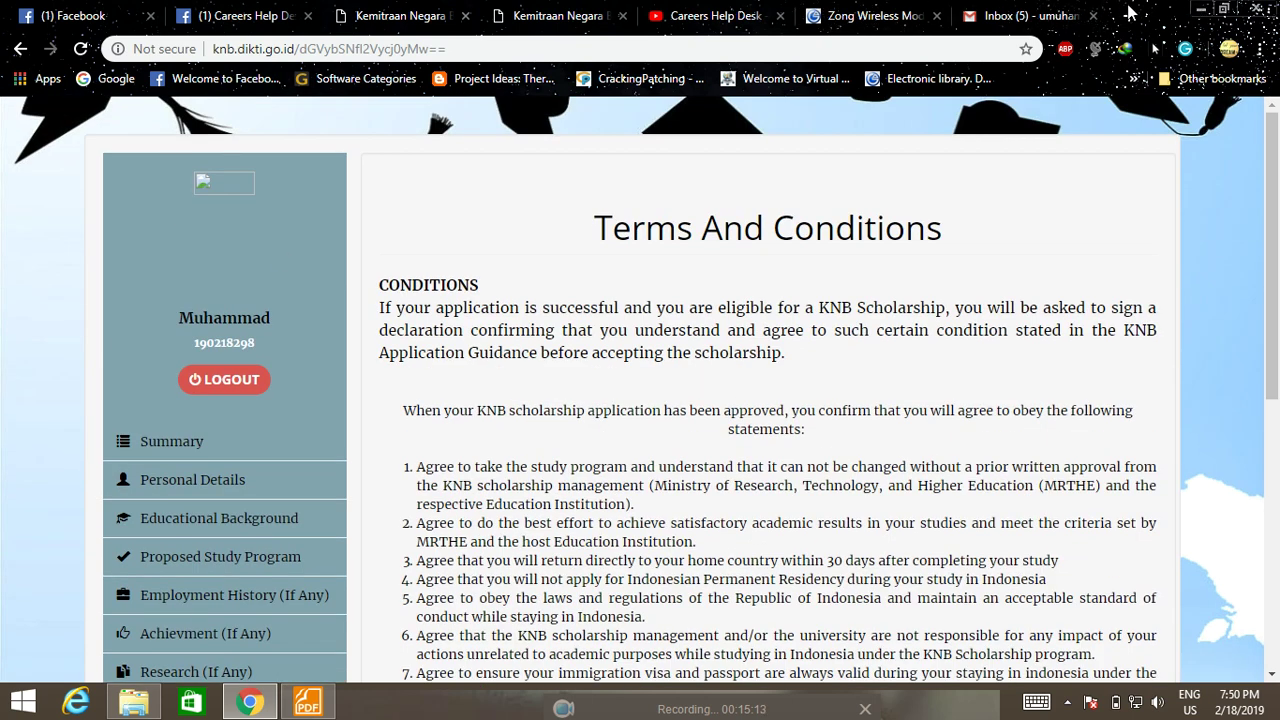
- Minimize the browser and the PDF reader windows and refresh the desktop
click(1196, 8)
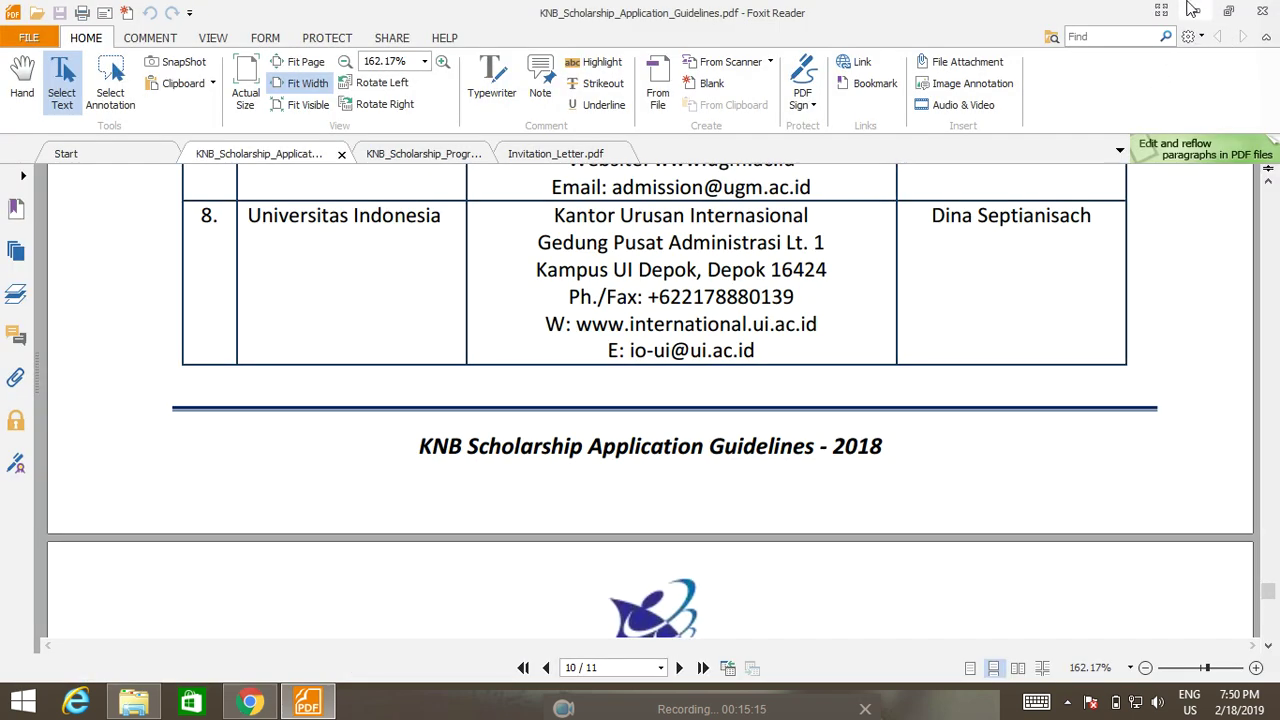
click(1196, 12)
right_click(1121, 74)
click(1054, 127)
right_click(1126, 64)
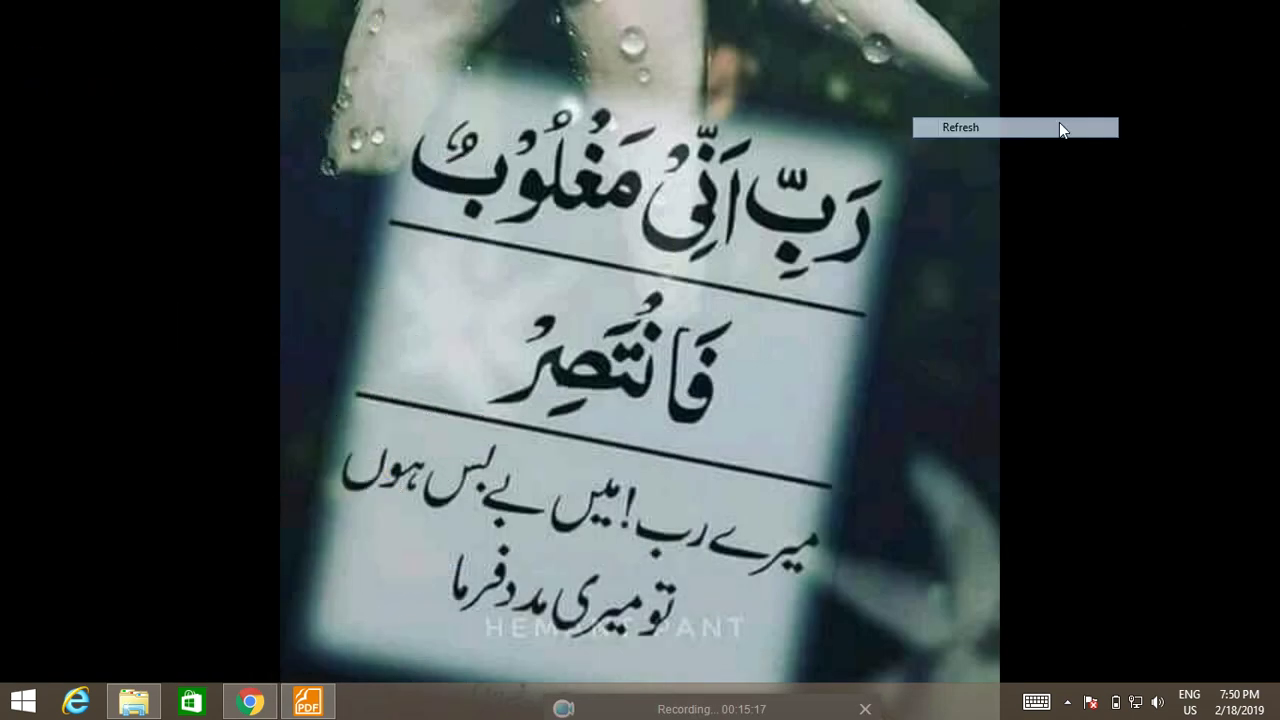
click(1095, 118)
right_click(1126, 64)
click(1078, 118)
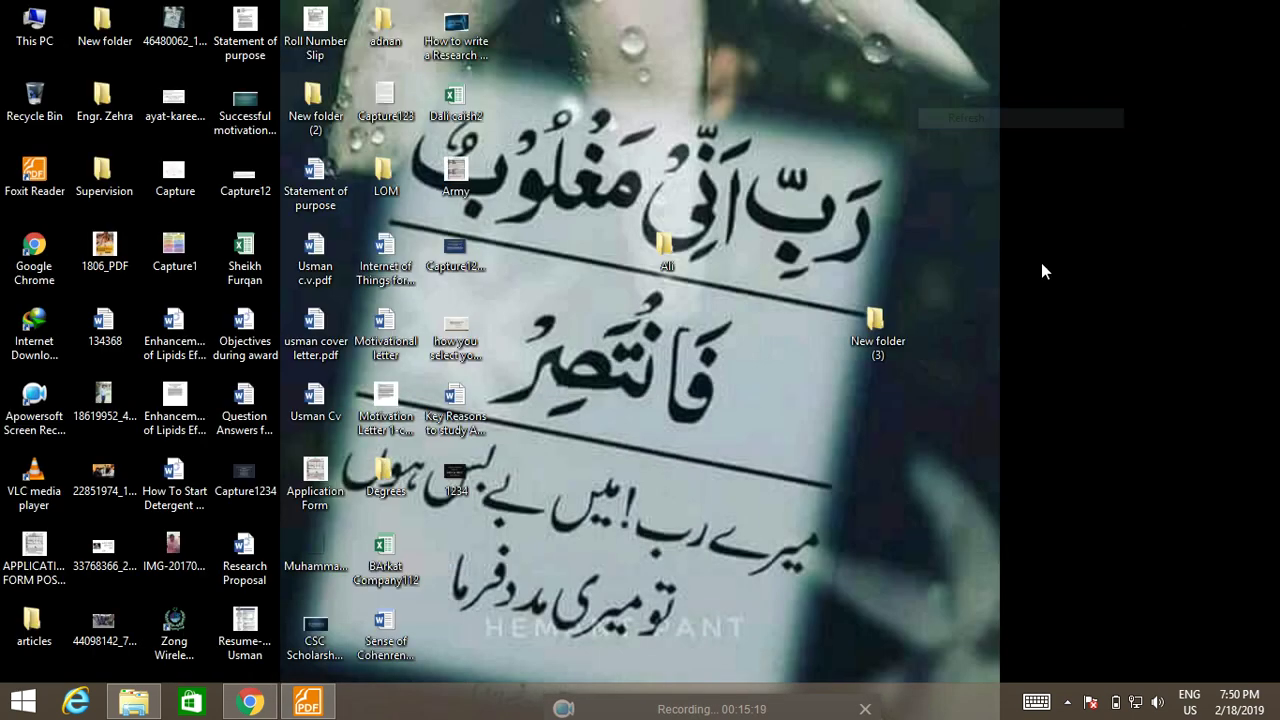
- Bring up both Apowersoft Screen Recorder Pro windows and minimize the one that is not recording to the system tray
click(1067, 703)
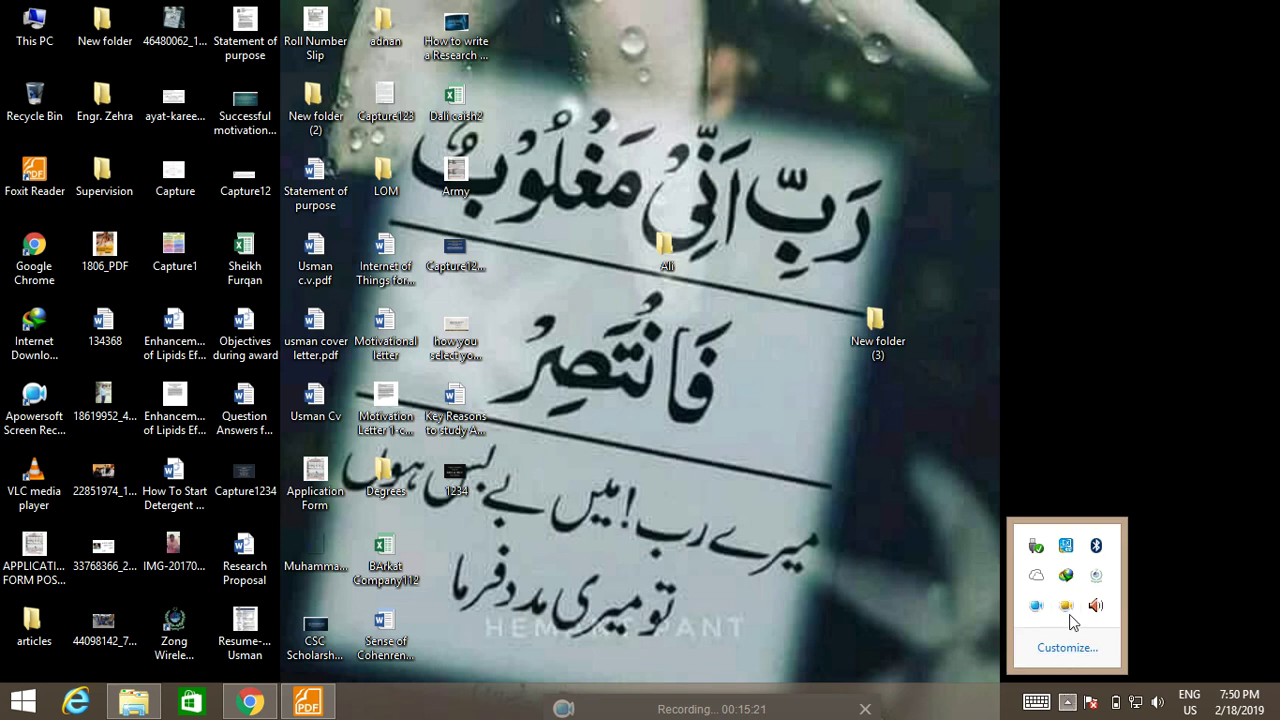
click(1066, 605)
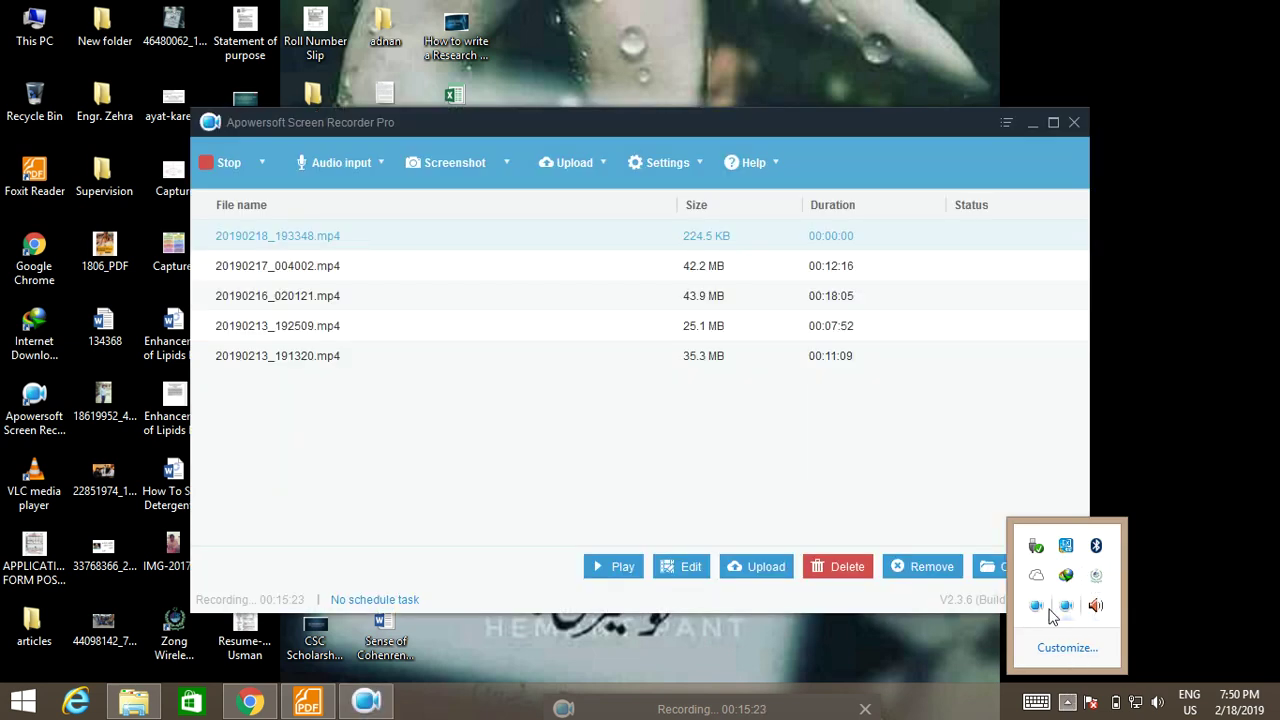
click(1036, 607)
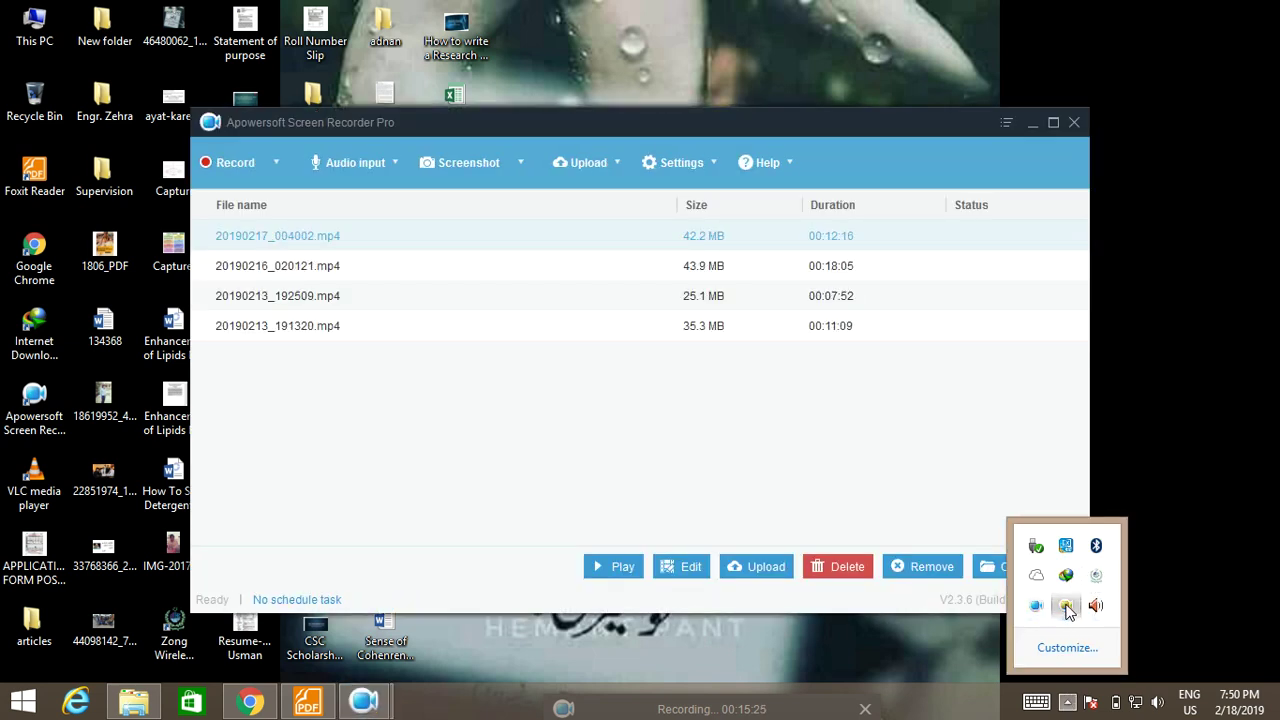
click(1155, 270)
click(1074, 122)
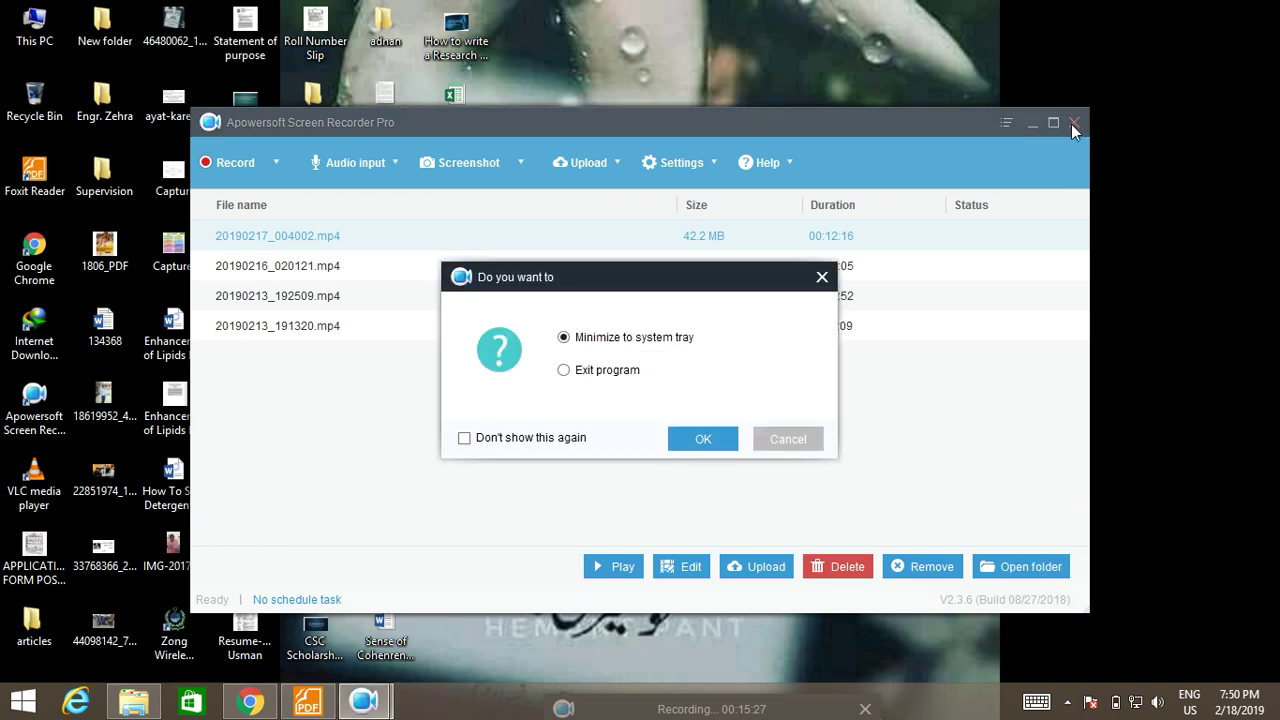
click(702, 438)
drag(856, 692, 951, 77)
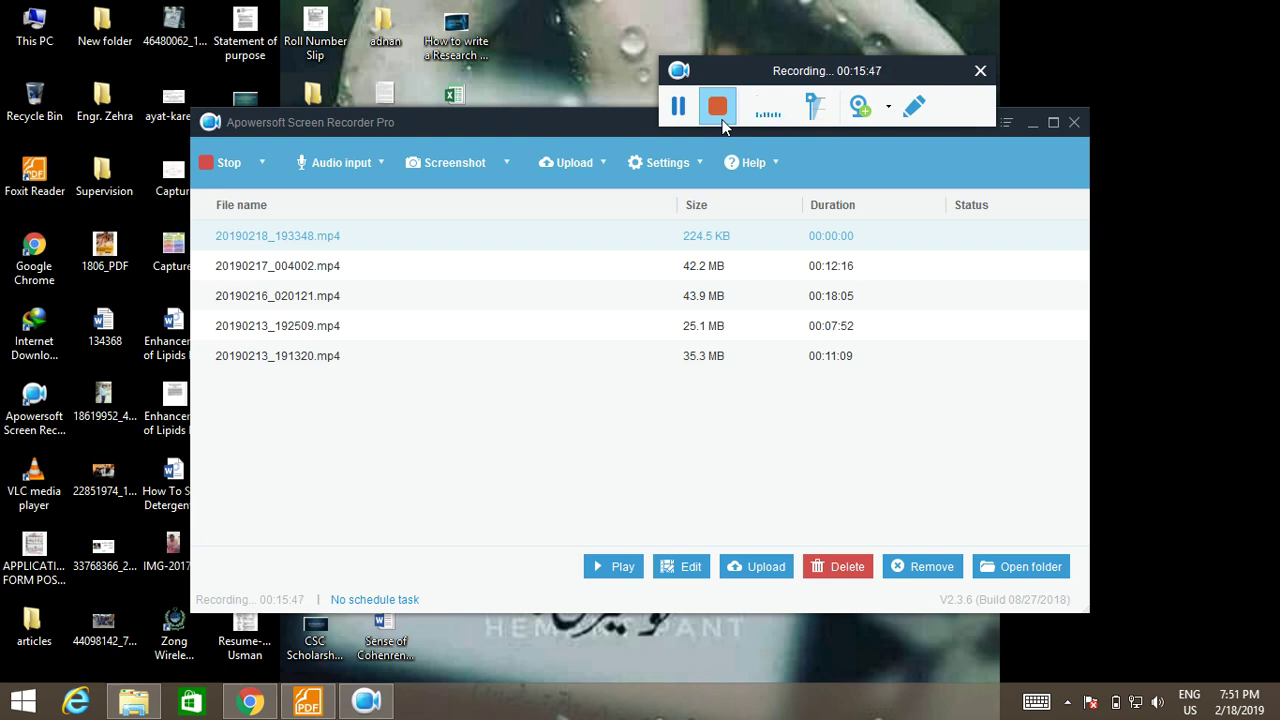
right_click(812, 17)
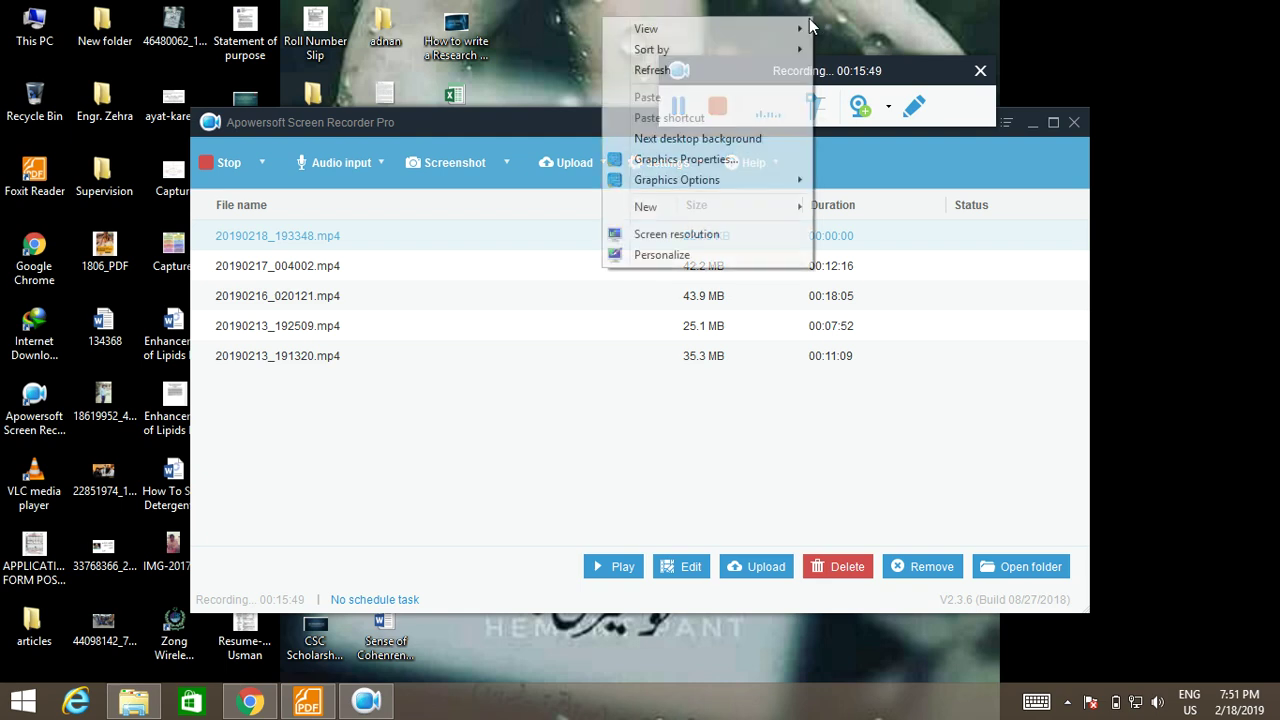